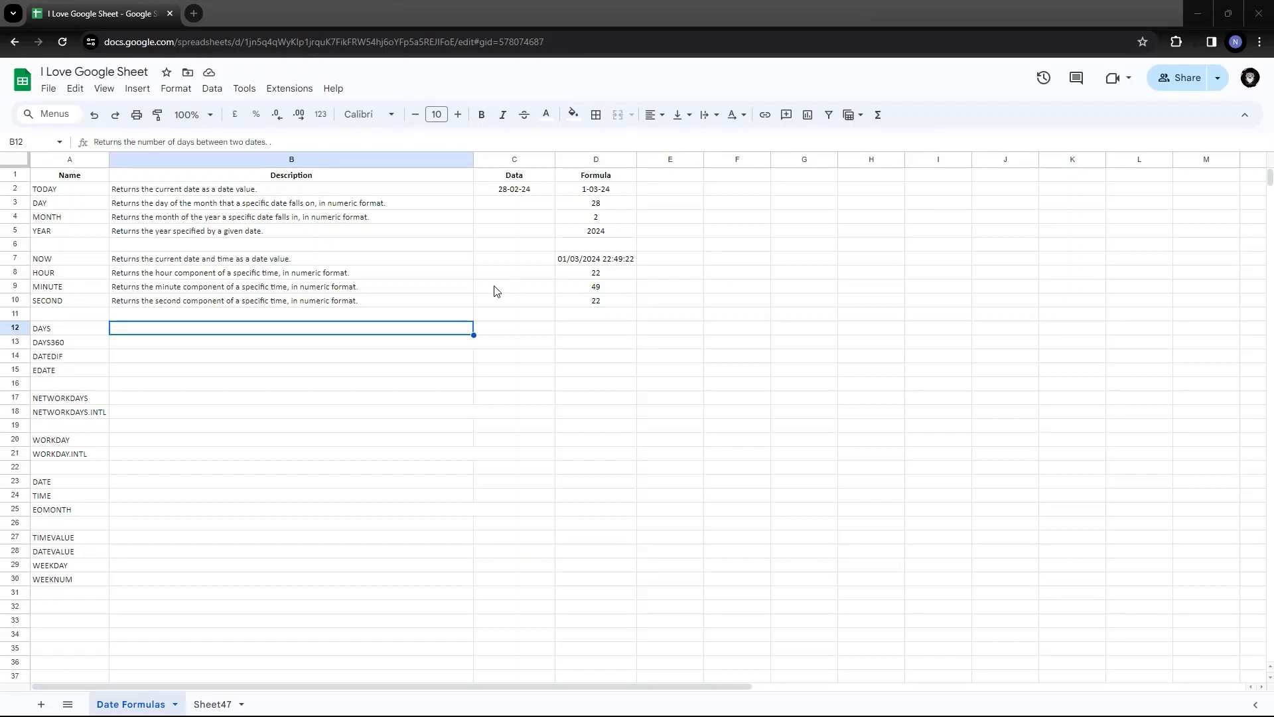
Copy the formatting of the SECOND description in B10 onto the DAYS description in B12
left_click(223, 304)
left_click(158, 114)
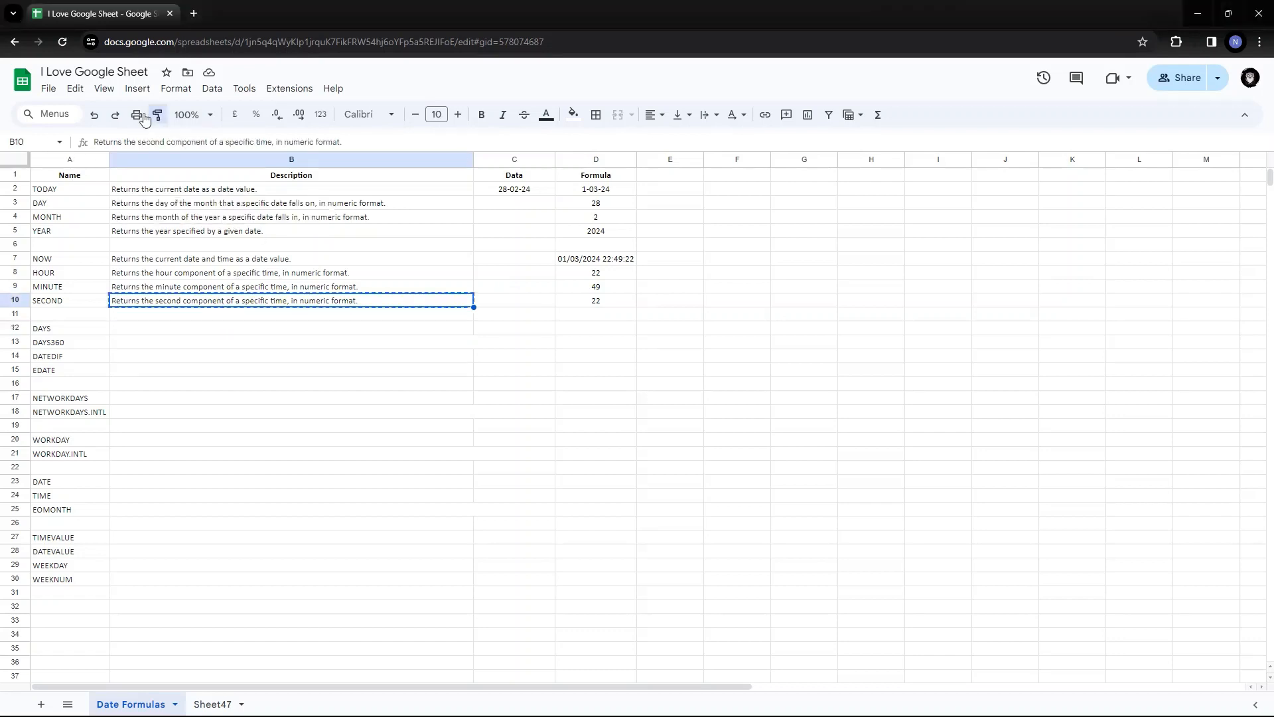
left_click(183, 332)
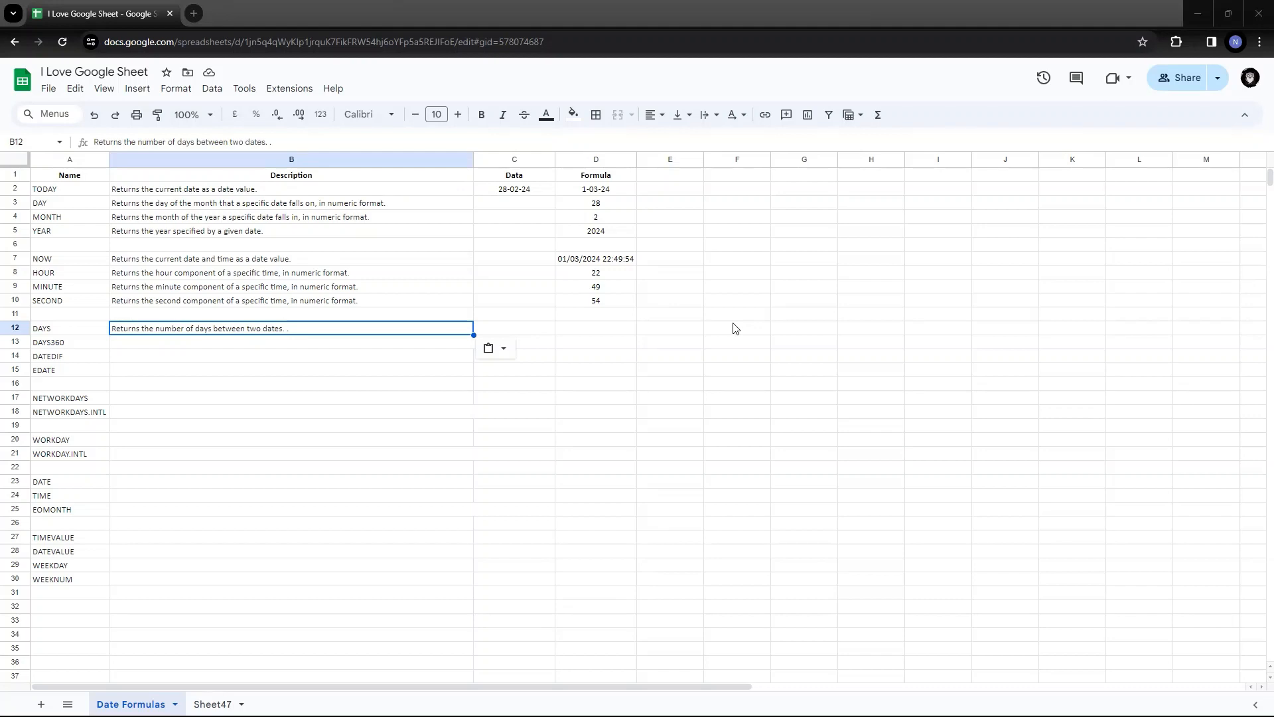
Enter the formula =today() in cell C13 as the end date
left_click(539, 335)
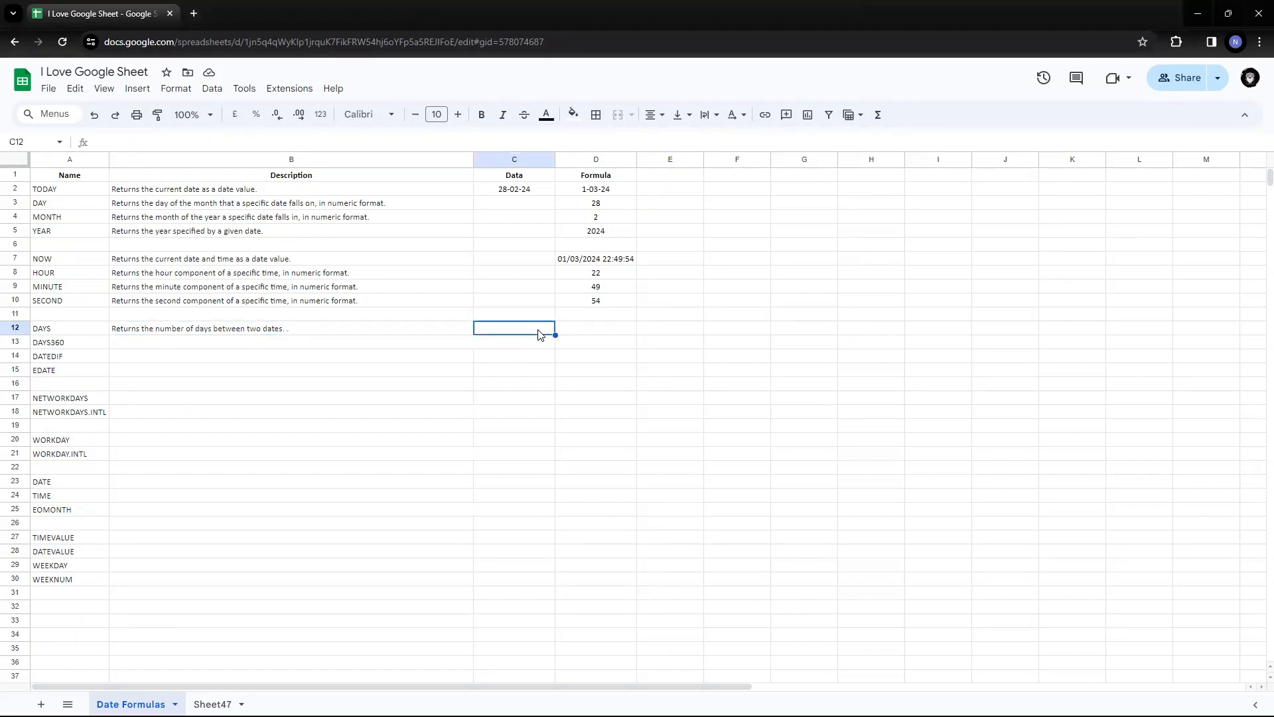
key("Down")
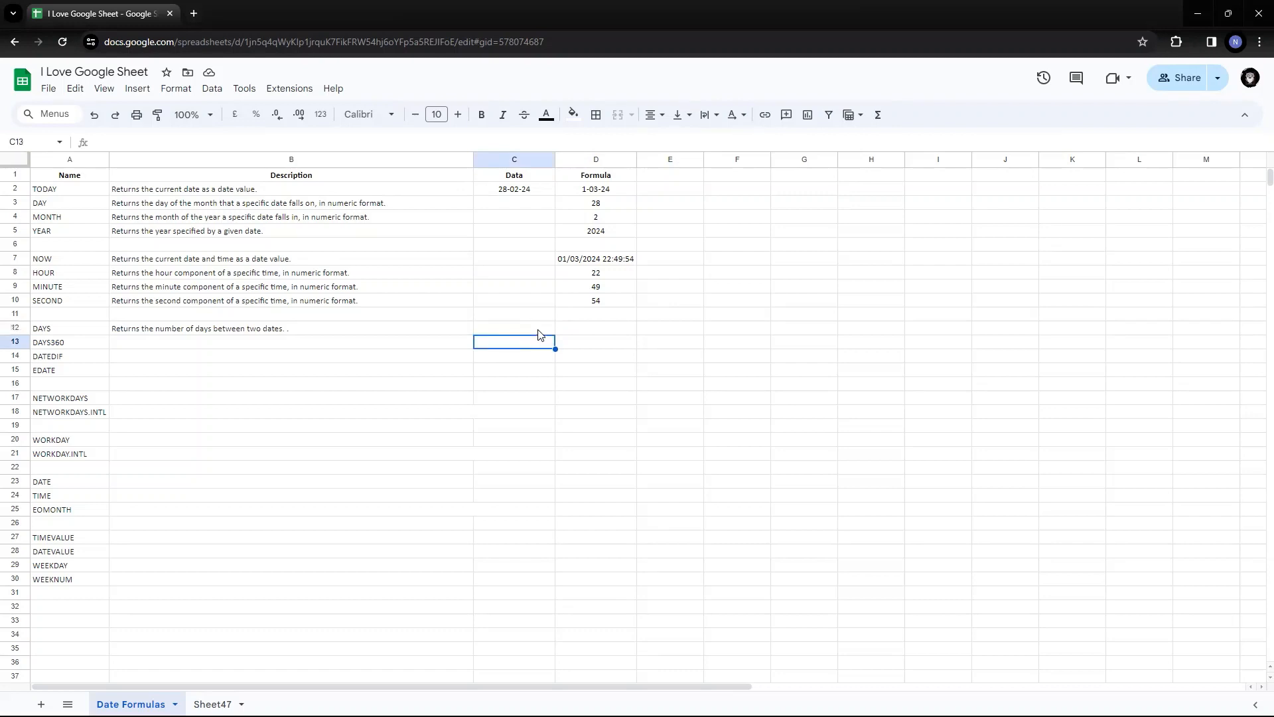
type("=")
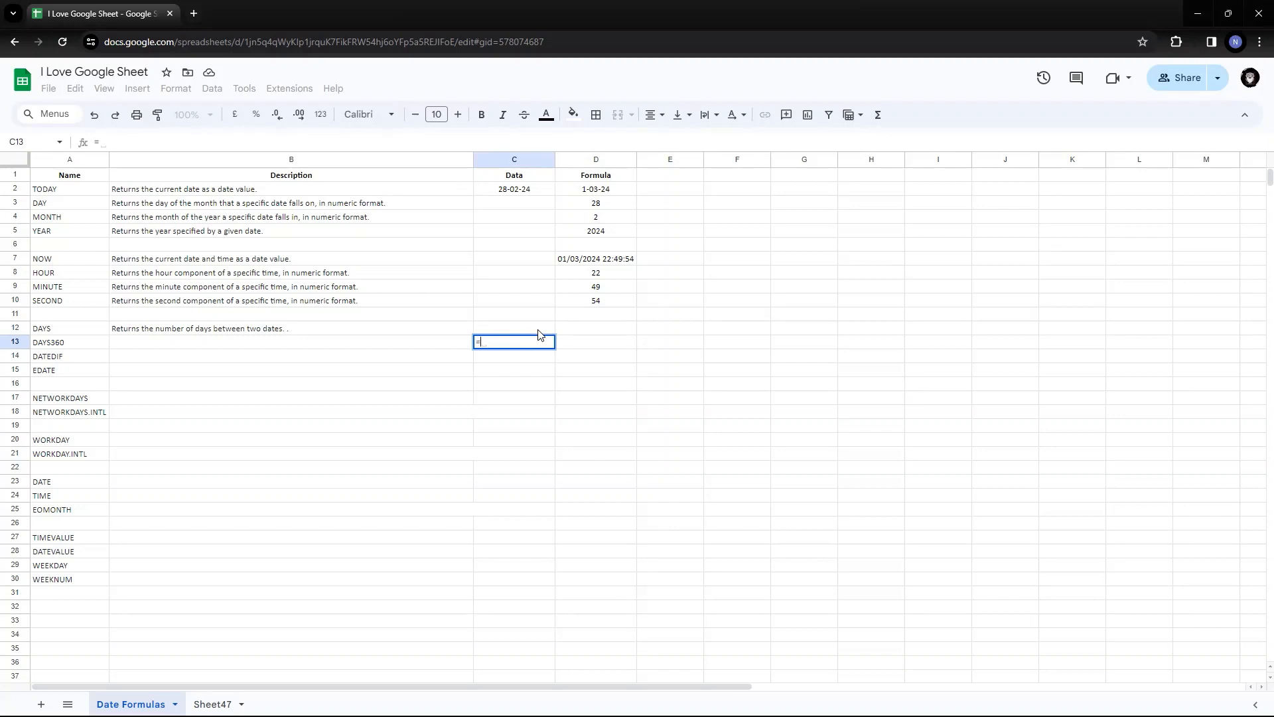
type("today(")
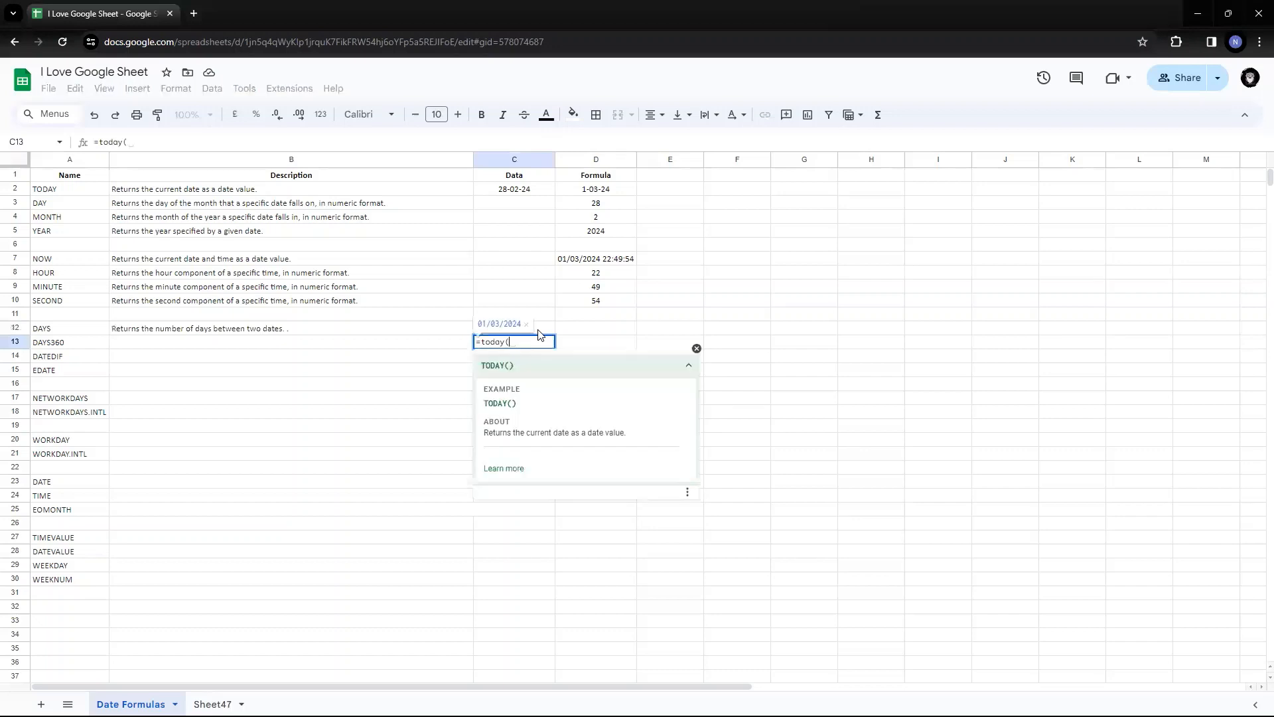
type(")")
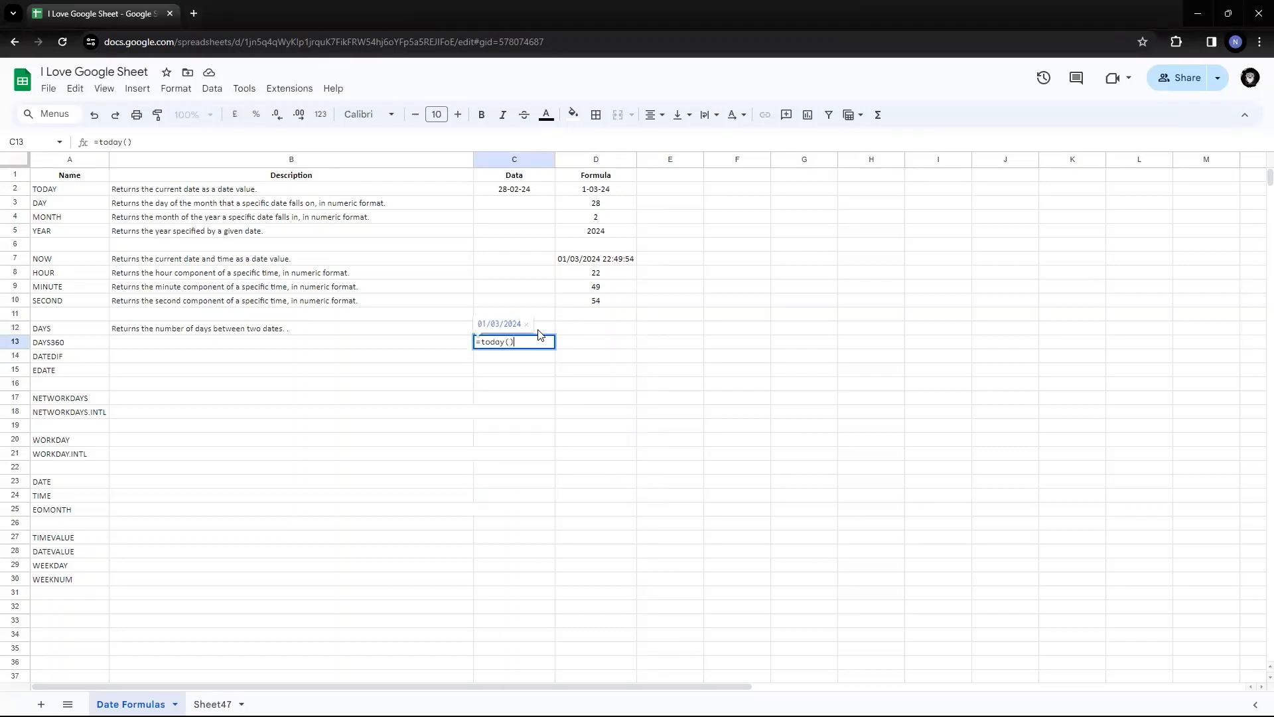
key("Return")
key("Up")
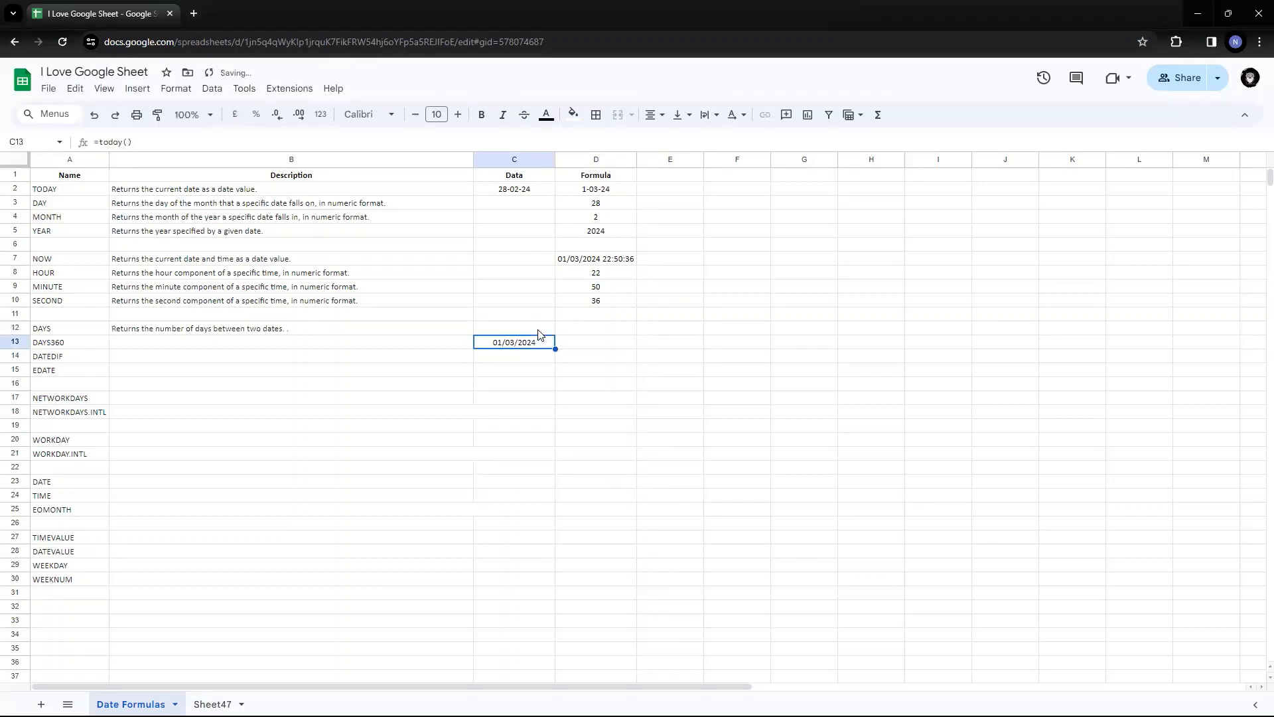
Format the date in C13 with the short 26-09-08 style, using a two-digit year
left_click(322, 117)
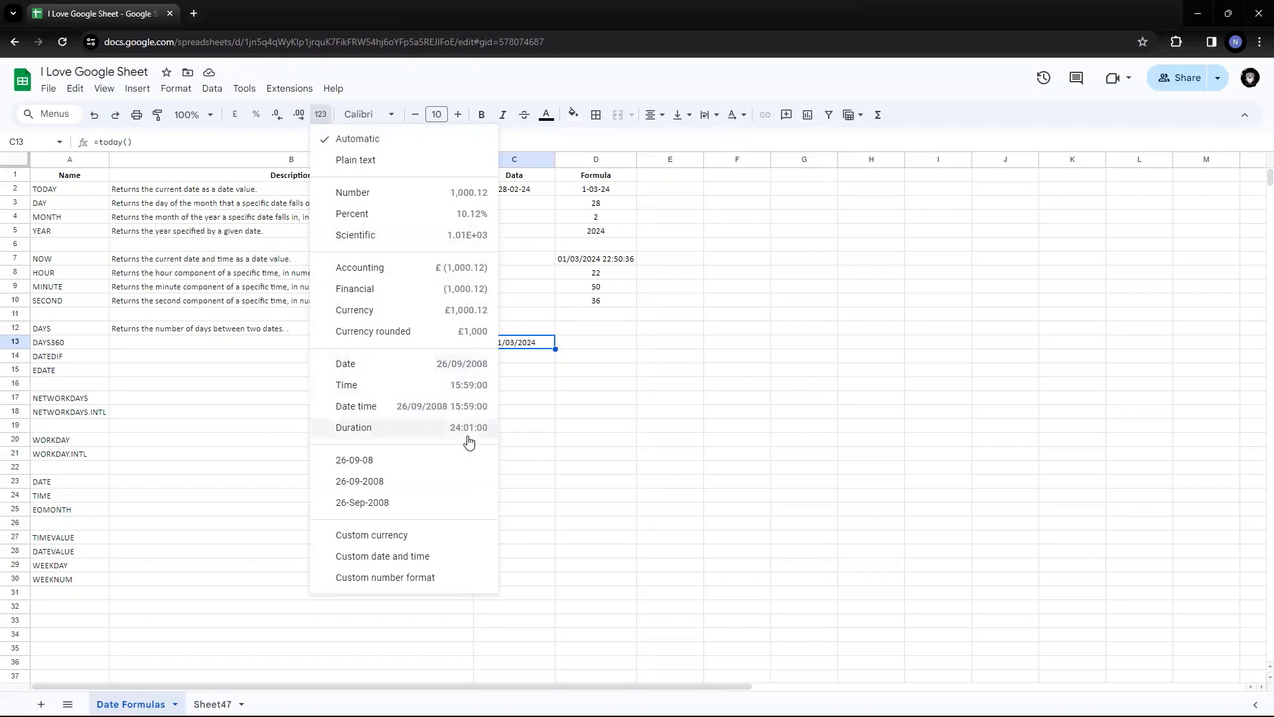
left_click(372, 483)
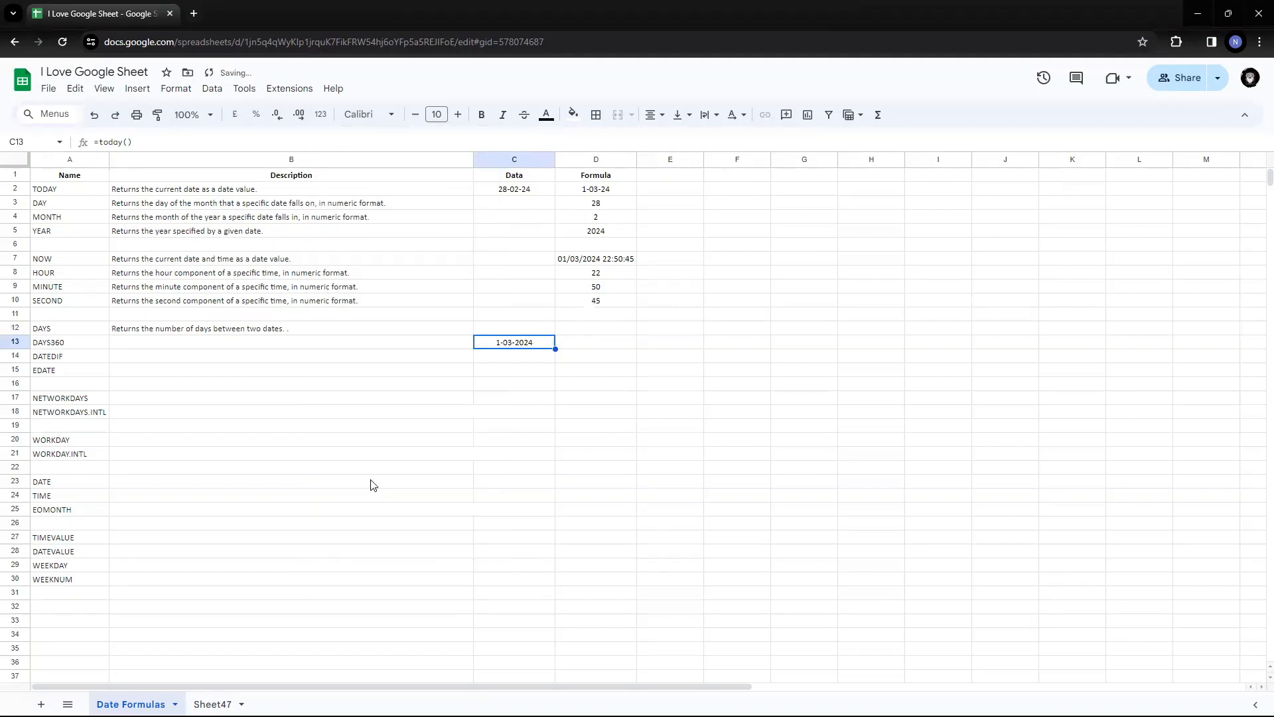
left_click(650, 484)
left_click(518, 344)
left_click(321, 115)
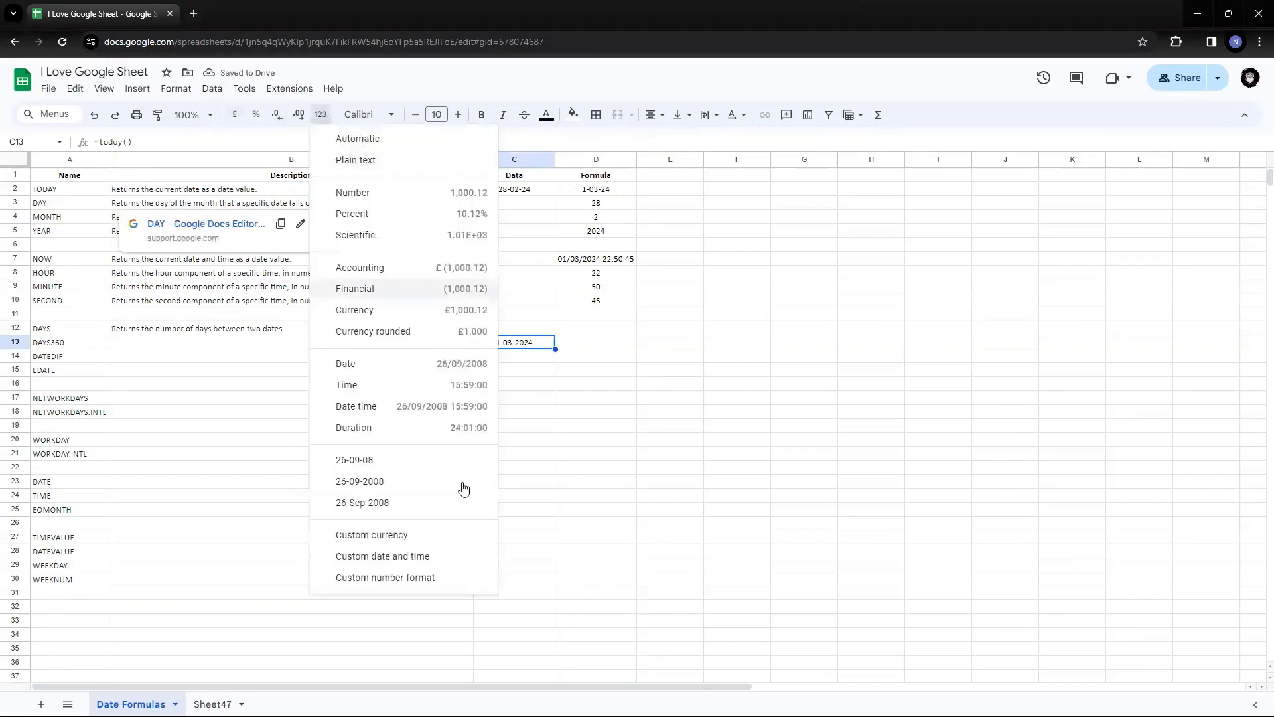
left_click(421, 462)
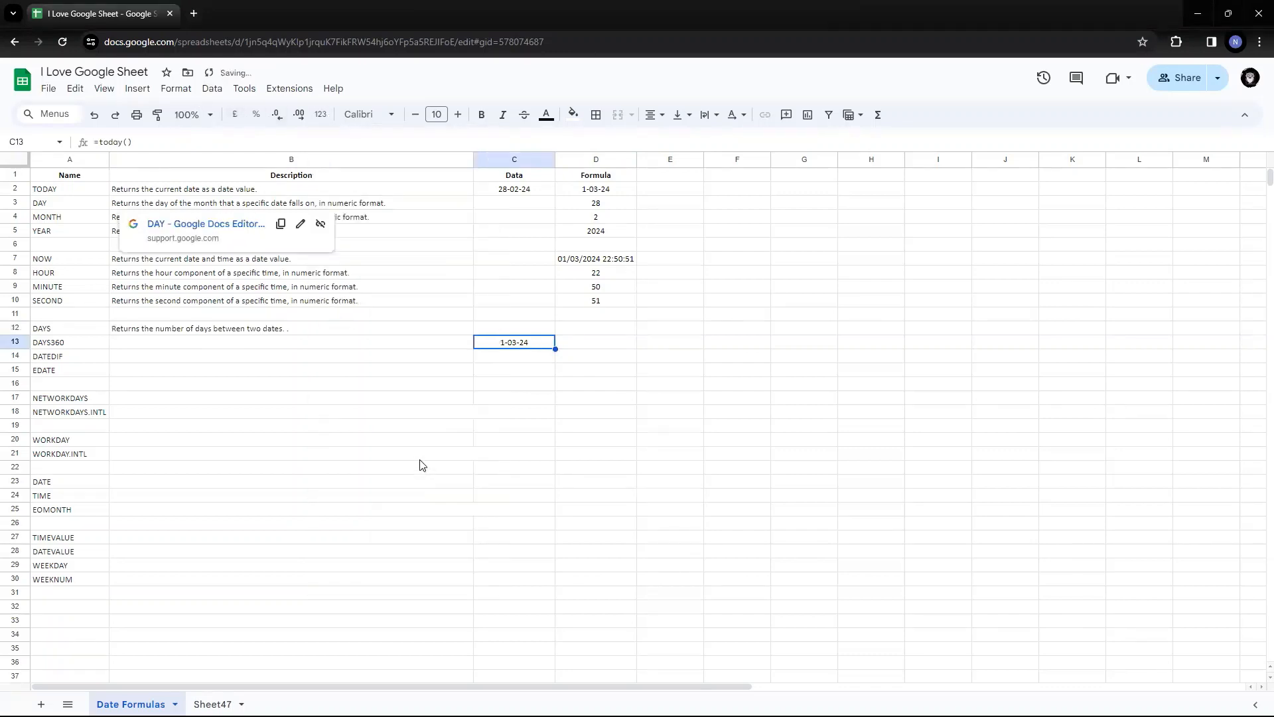
left_click(597, 400)
left_click(522, 344)
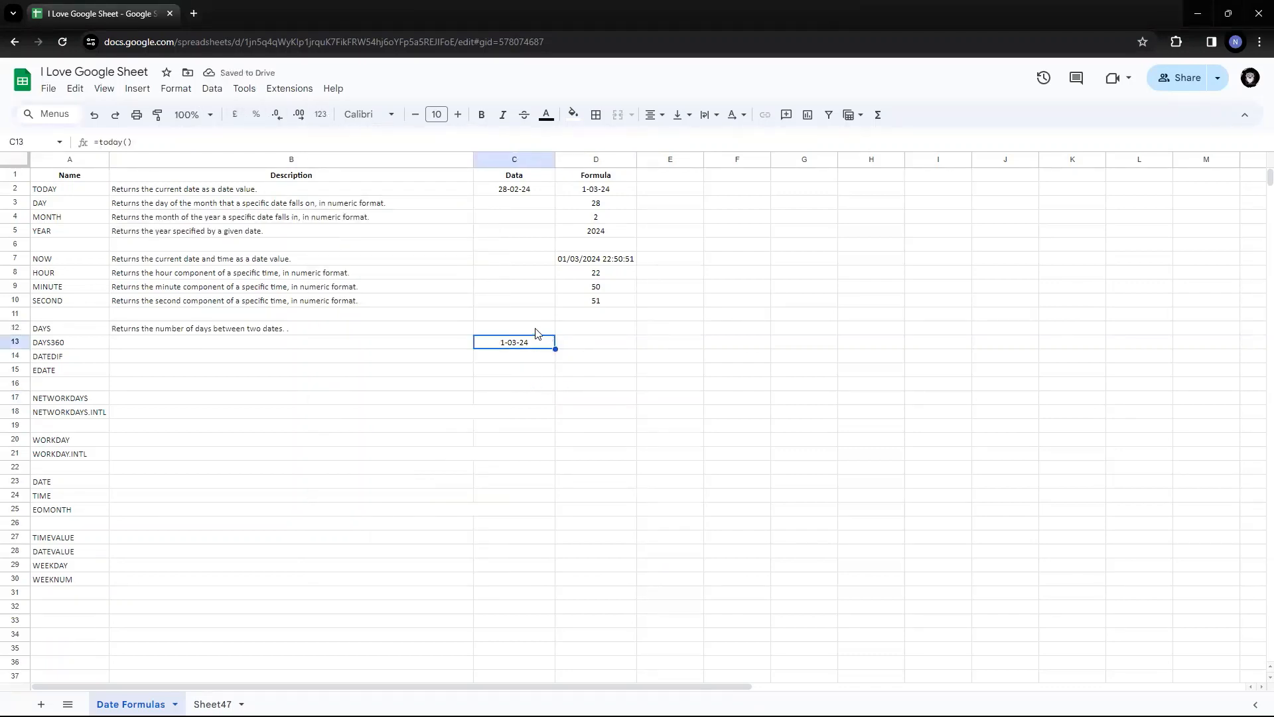
Enter the start date 01-10-22 in cell C12 beside the DAYS description
key("Up")
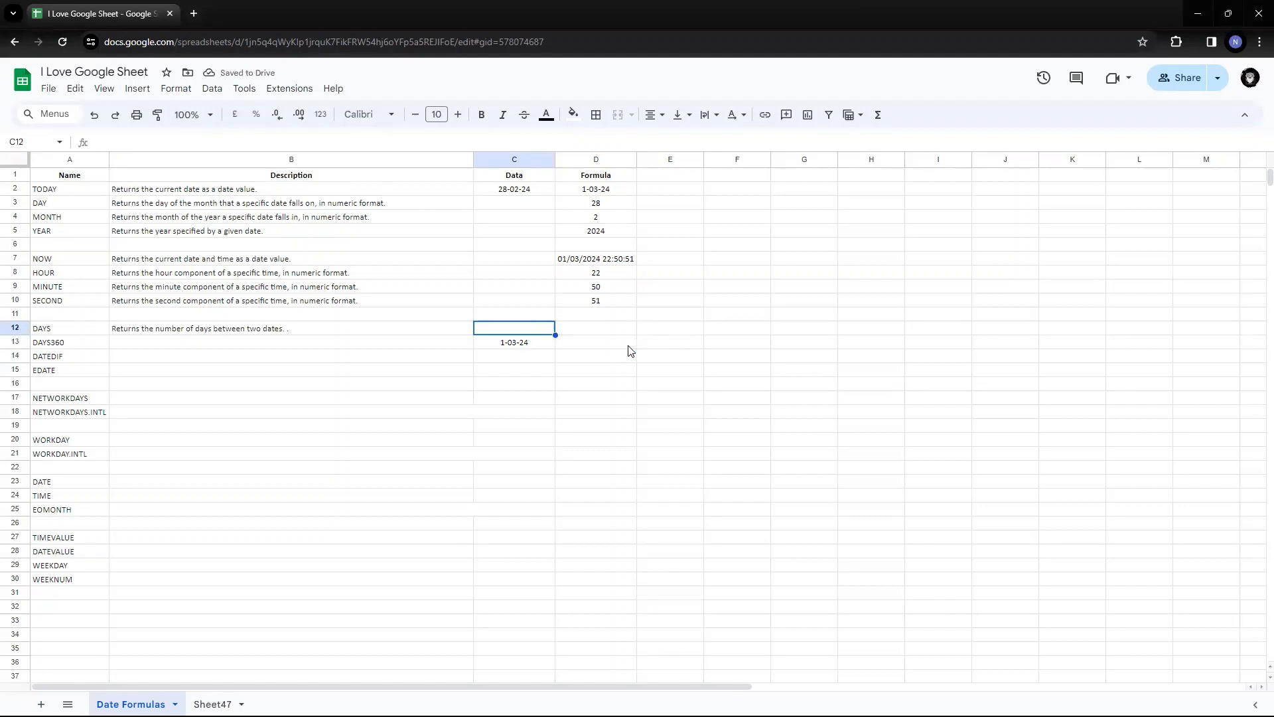
type("10-")
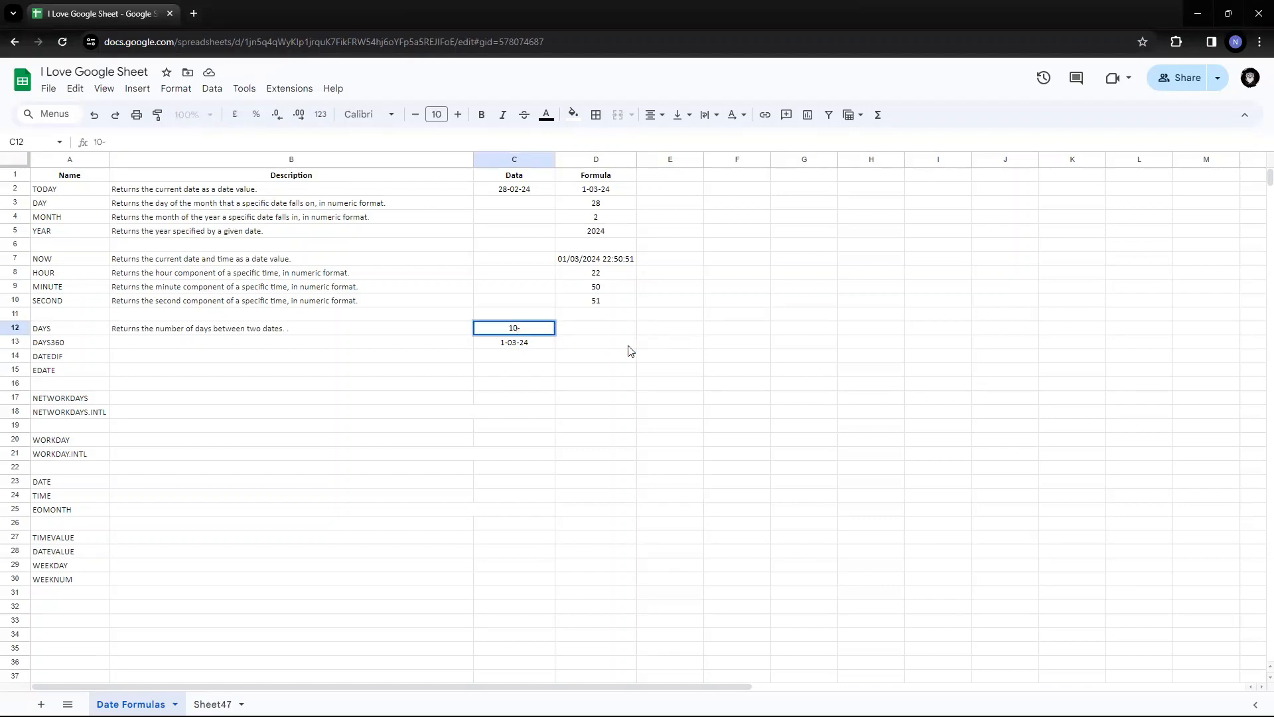
type("02")
key("Escape")
type("01-10-22")
key("Return")
key("Up")
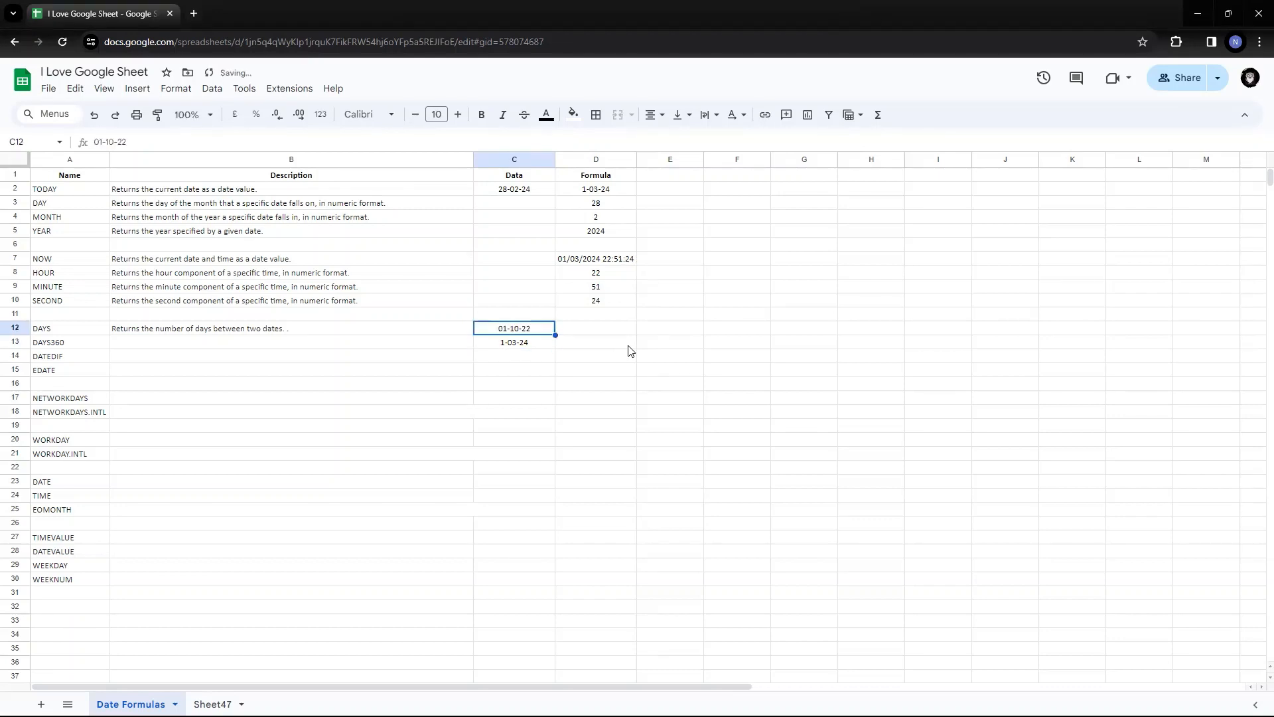
key("Down")
key("Up")
key("Right")
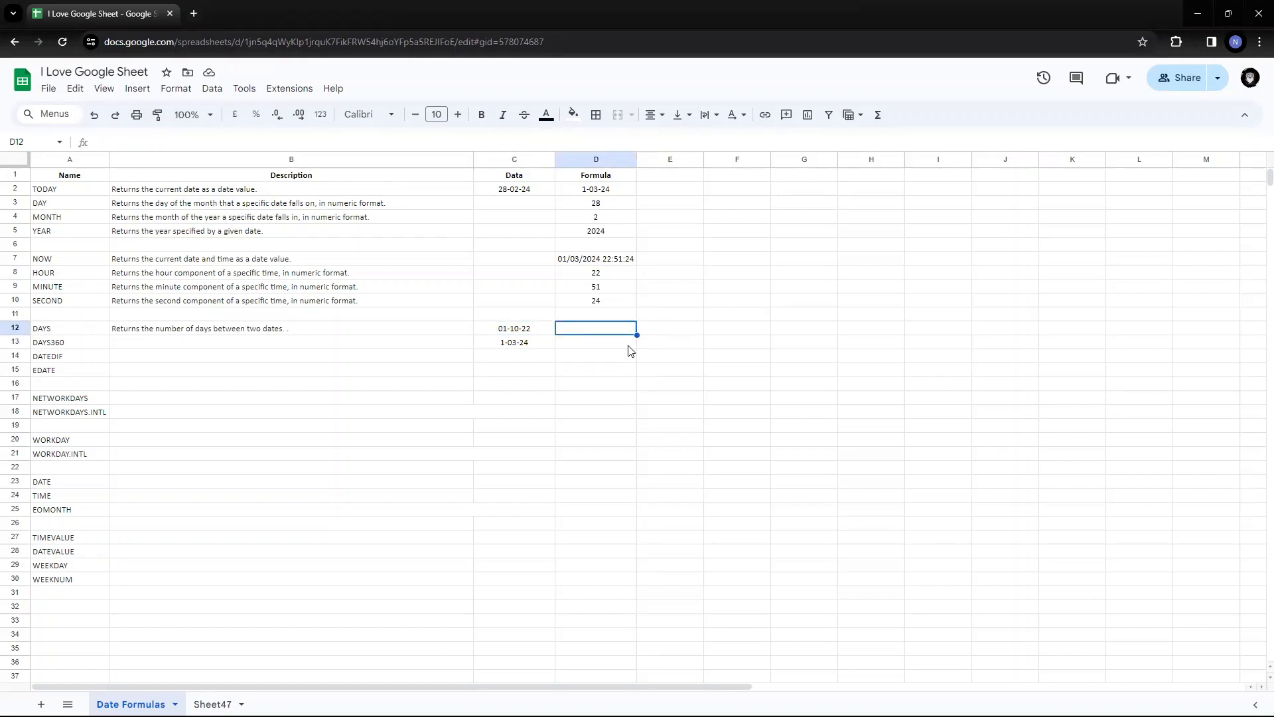
key("Left")
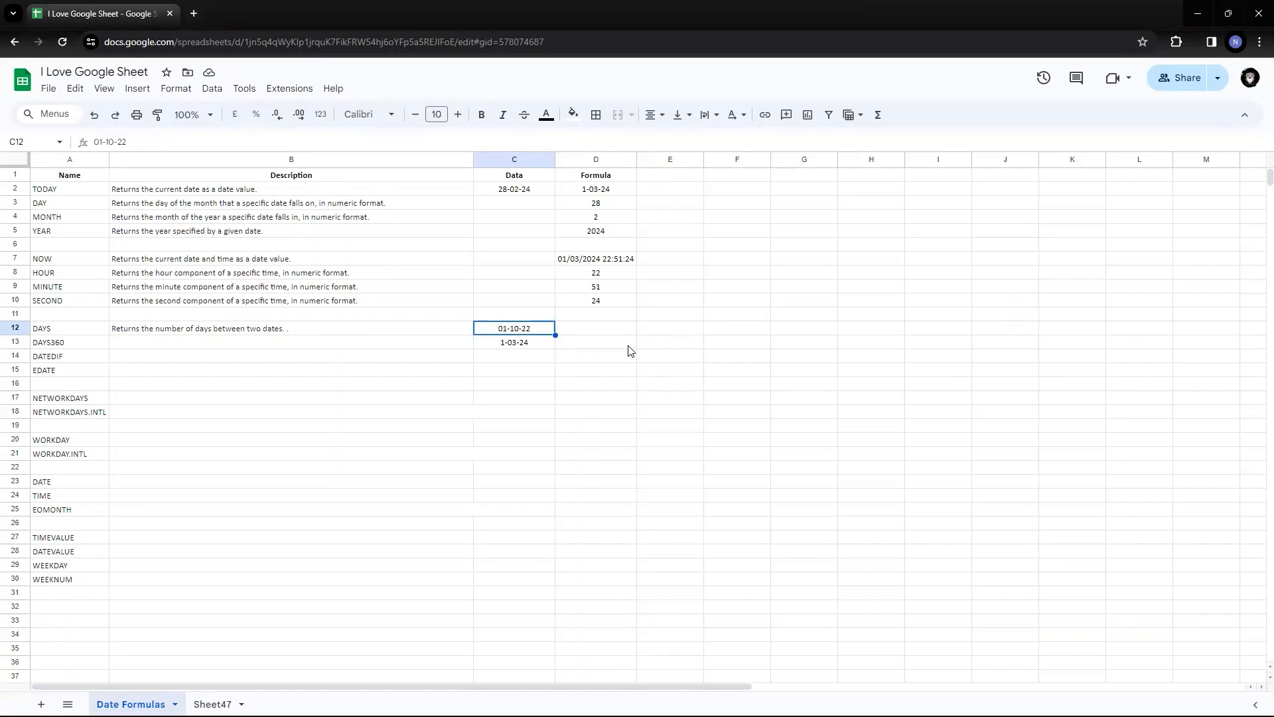
key("Down")
key("Up")
Enter the formula =days(C13,C12) in D12 to calculate the days between the two dates
key("Right")
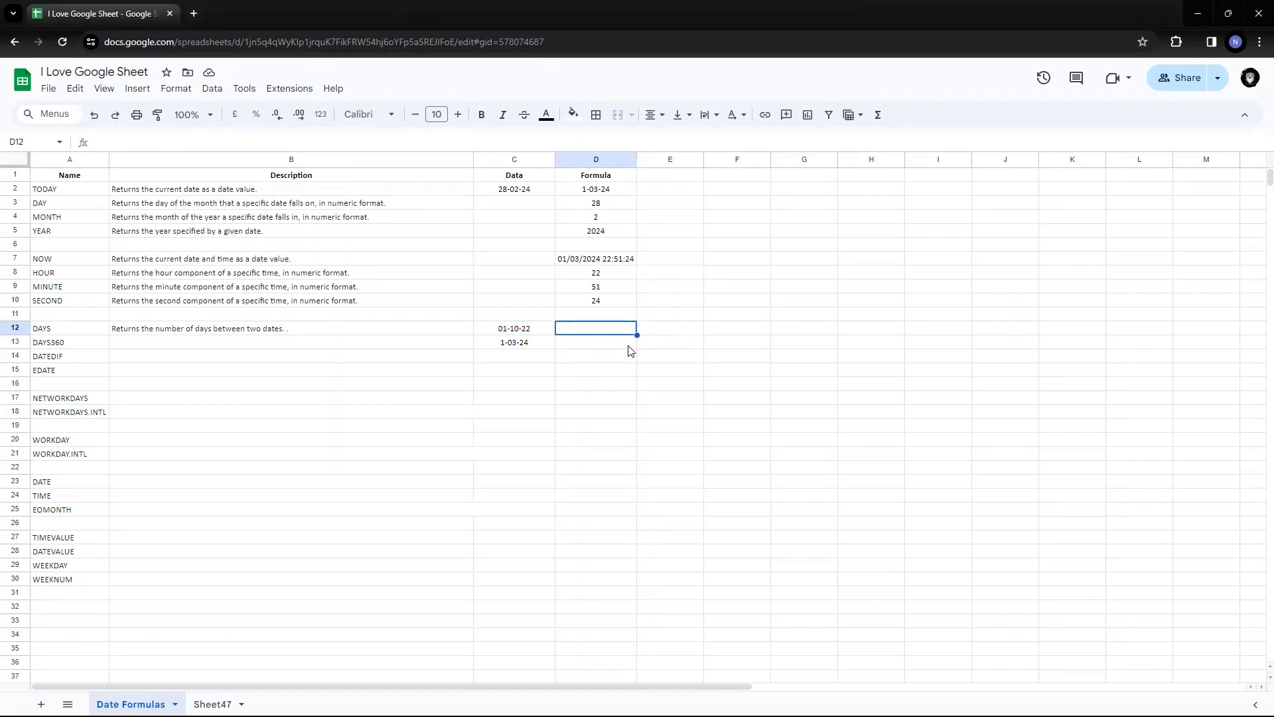
type("=")
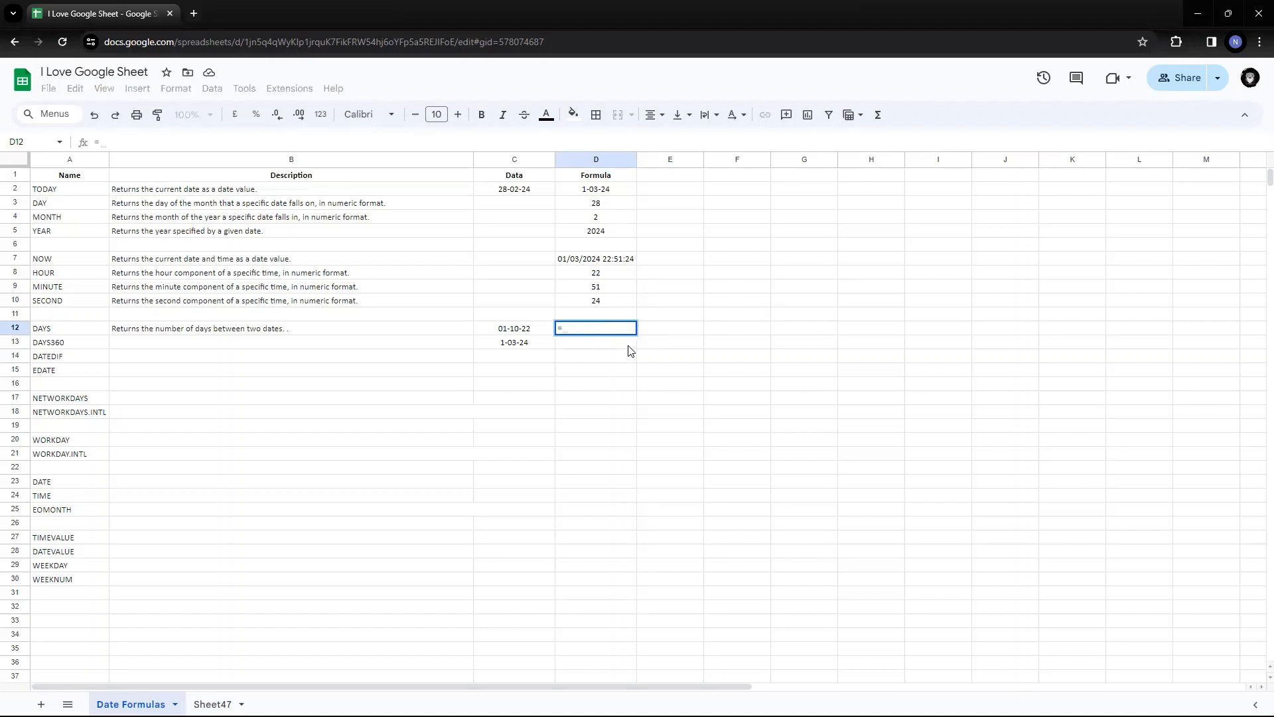
type("day")
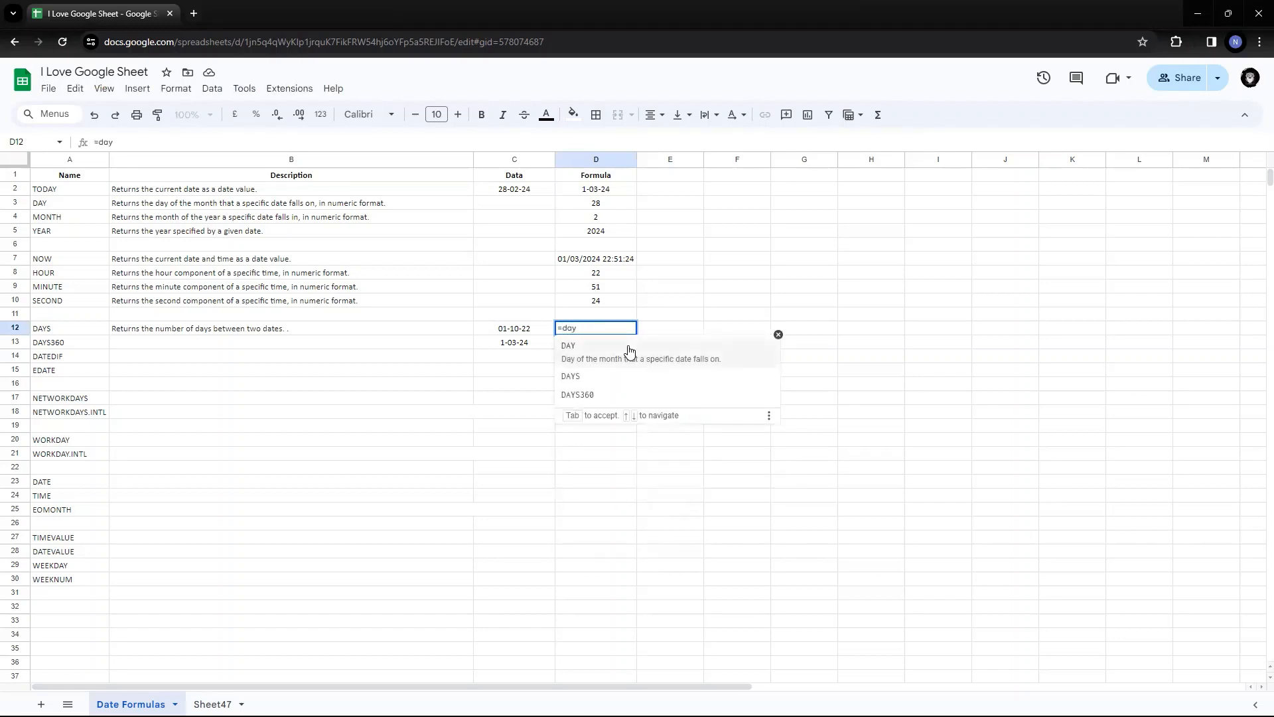
type("s")
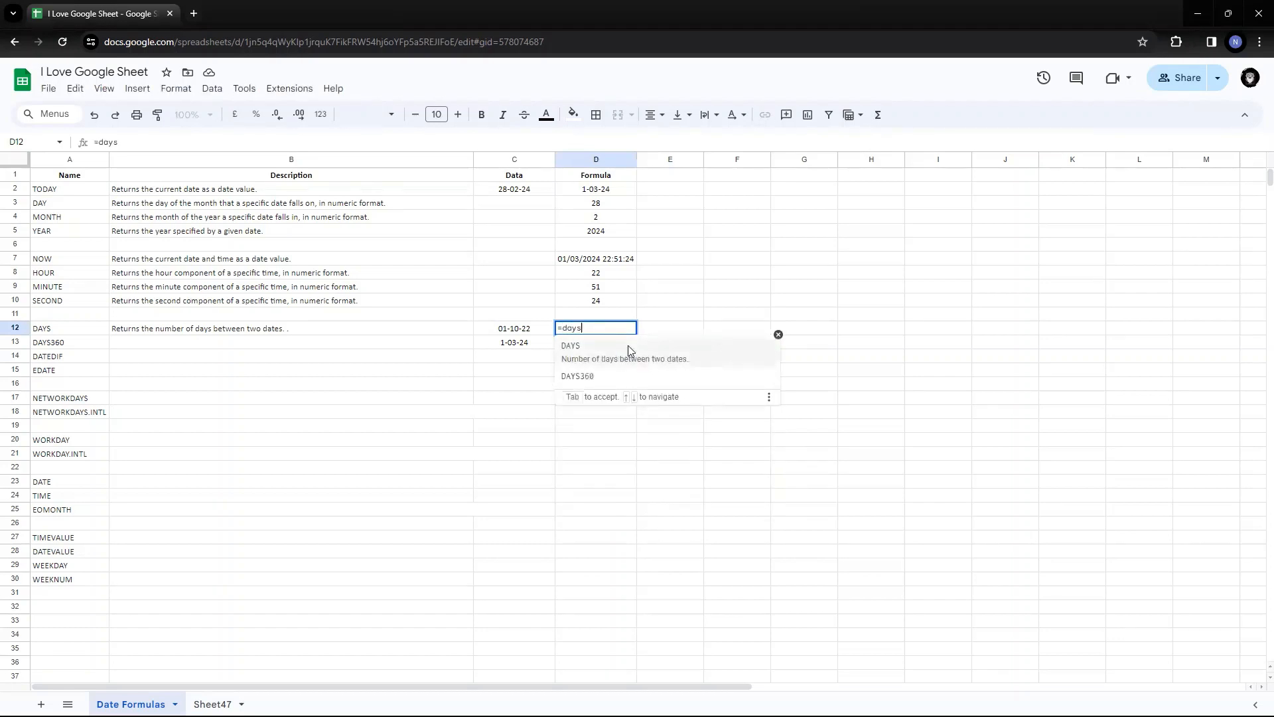
type("(")
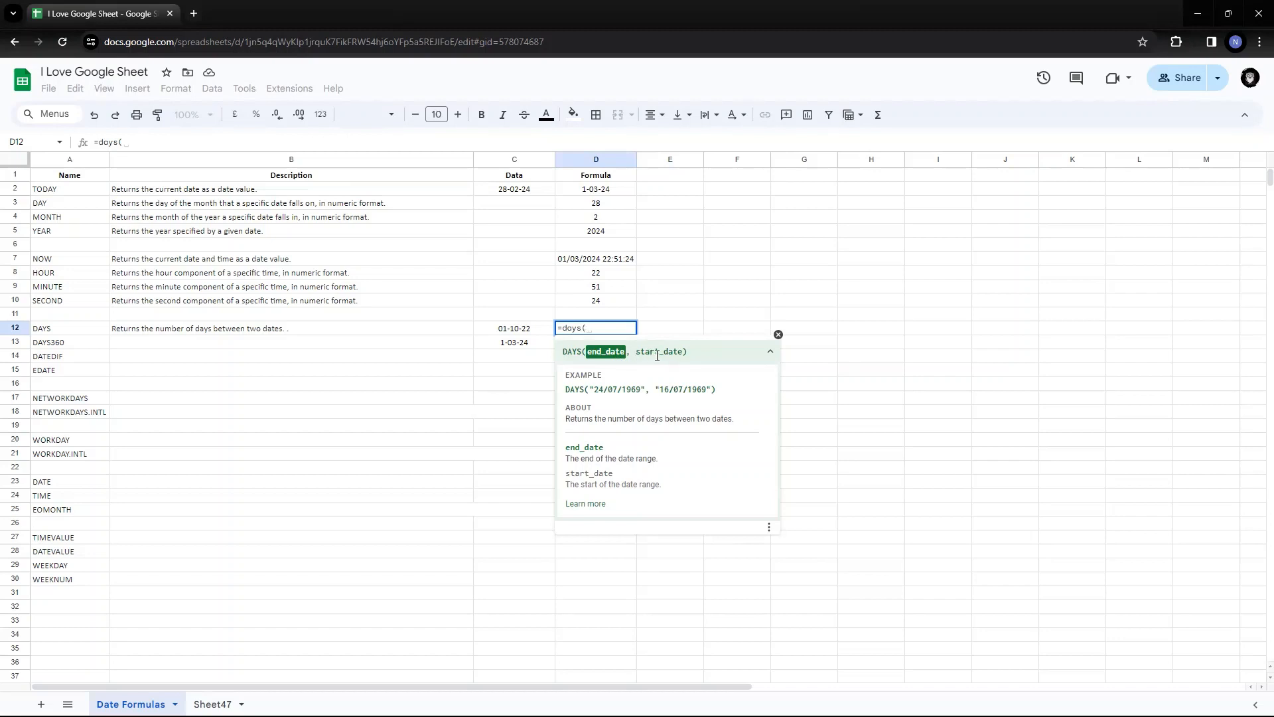
left_click(521, 343)
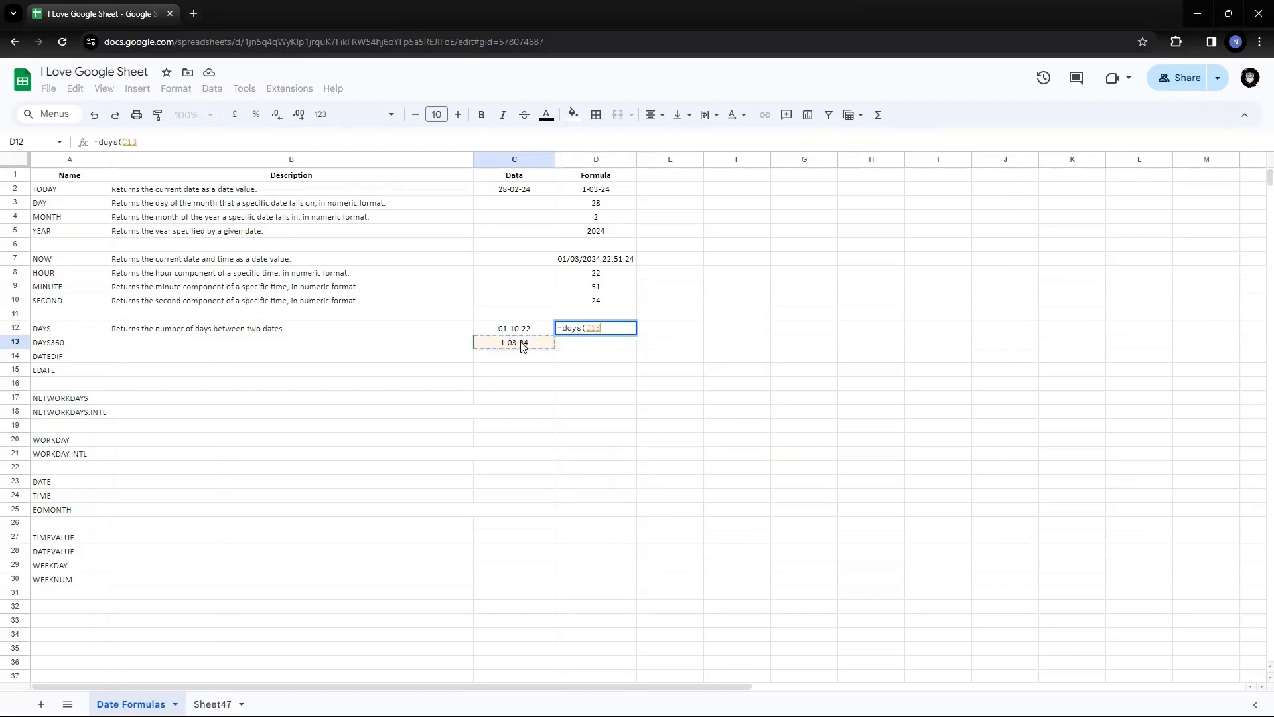
type(",")
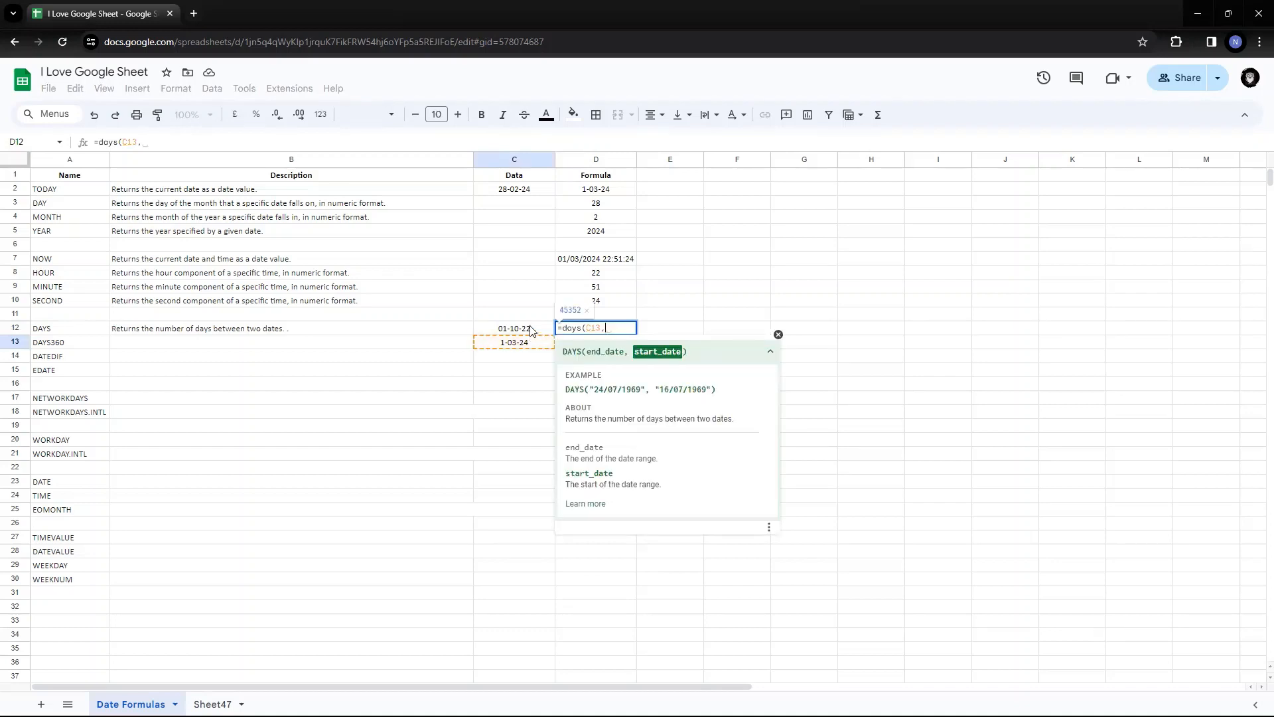
left_click(531, 330)
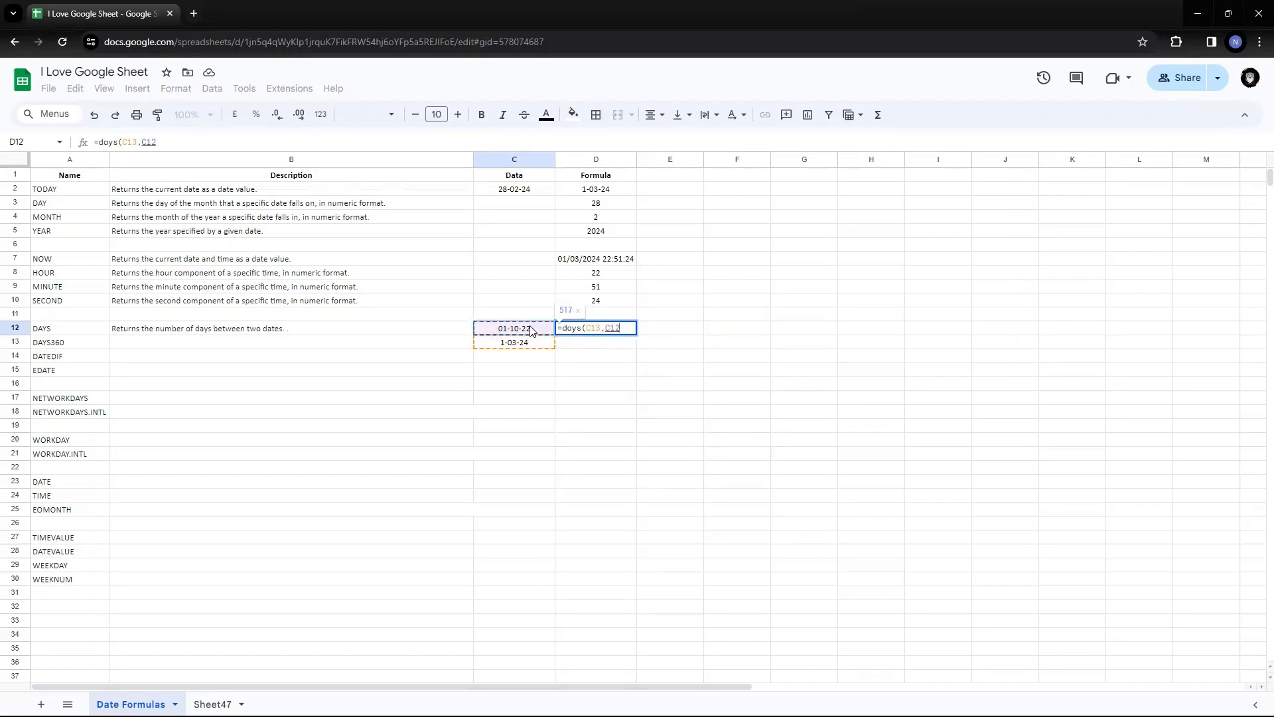
key("Return")
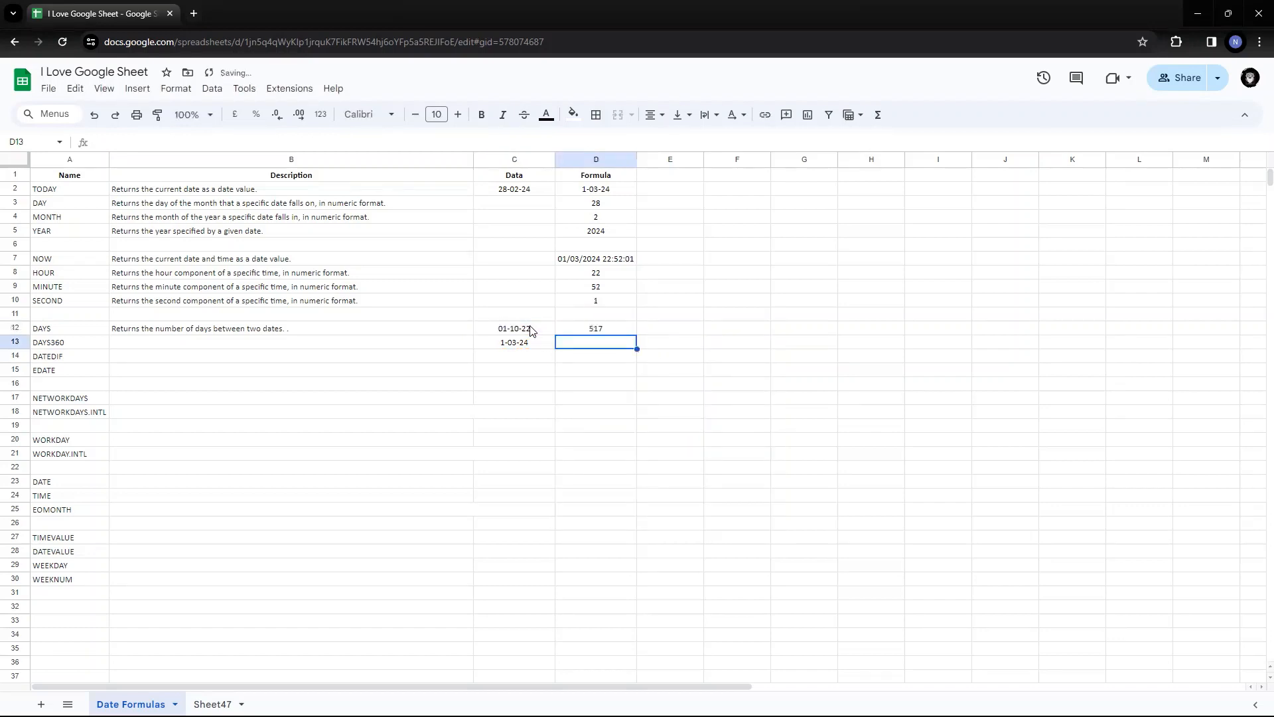
key("Up")
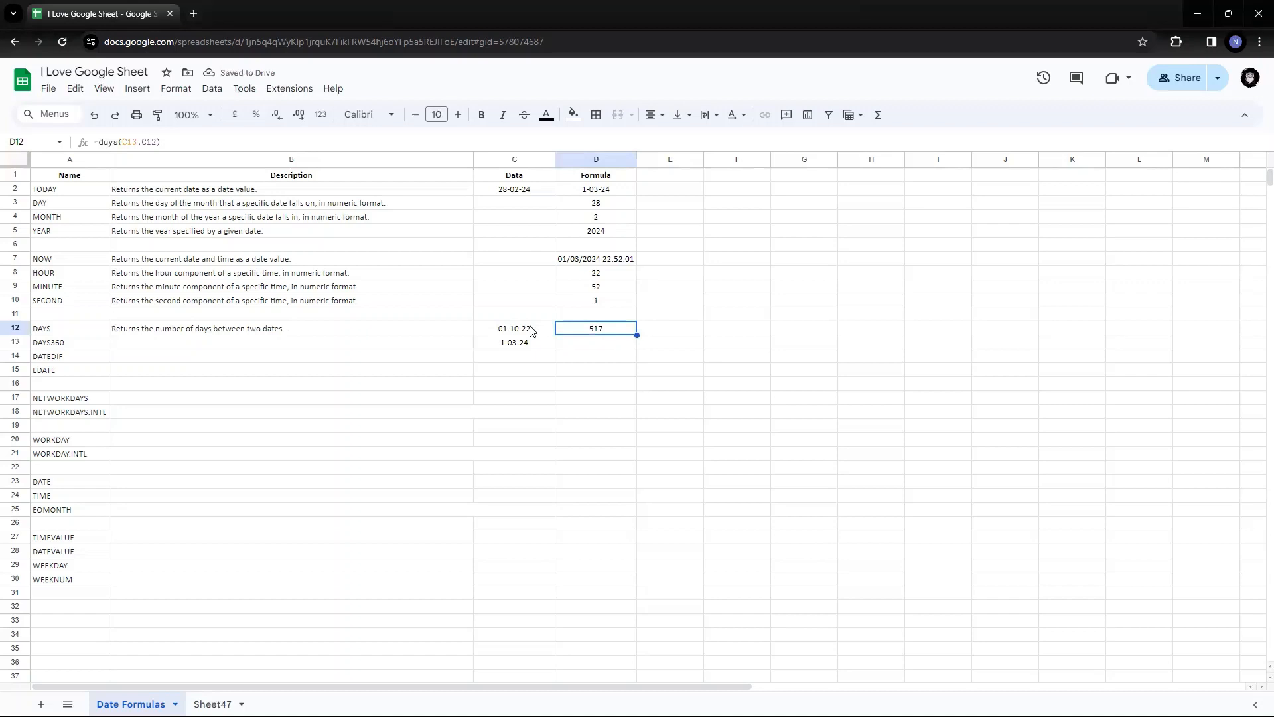
left_click(532, 330)
key("shift+Down")
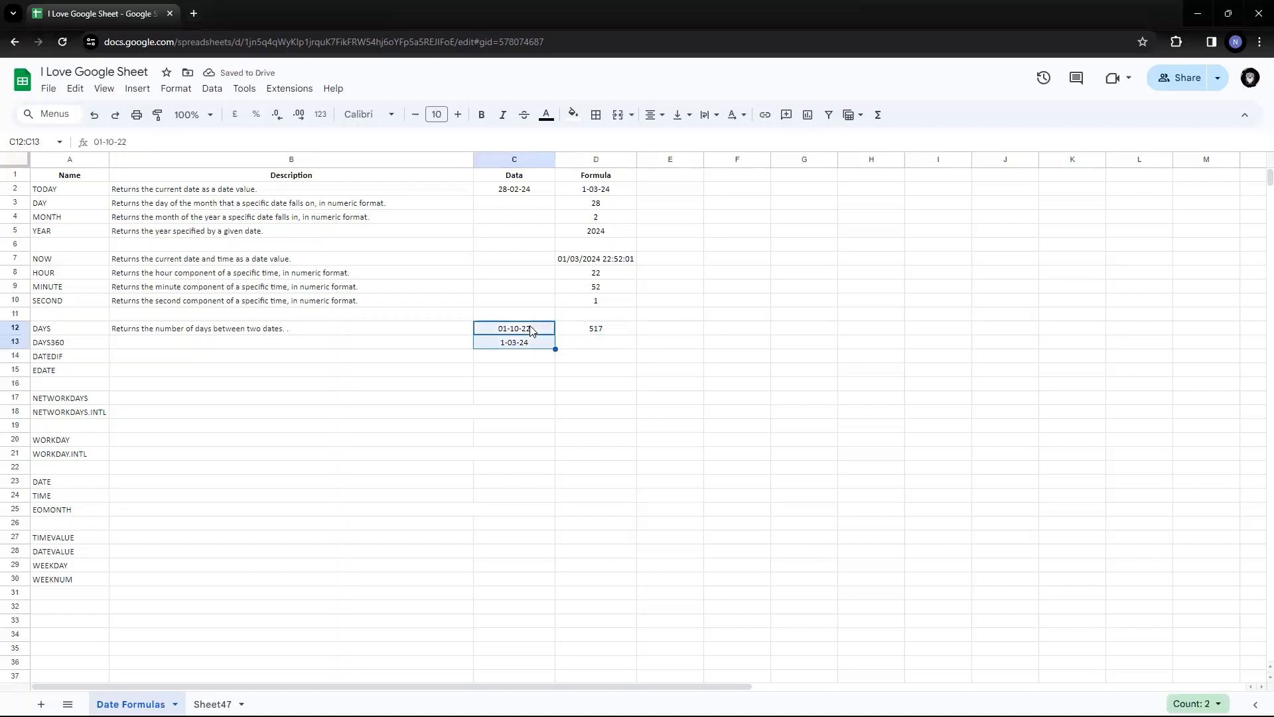
key("Right")
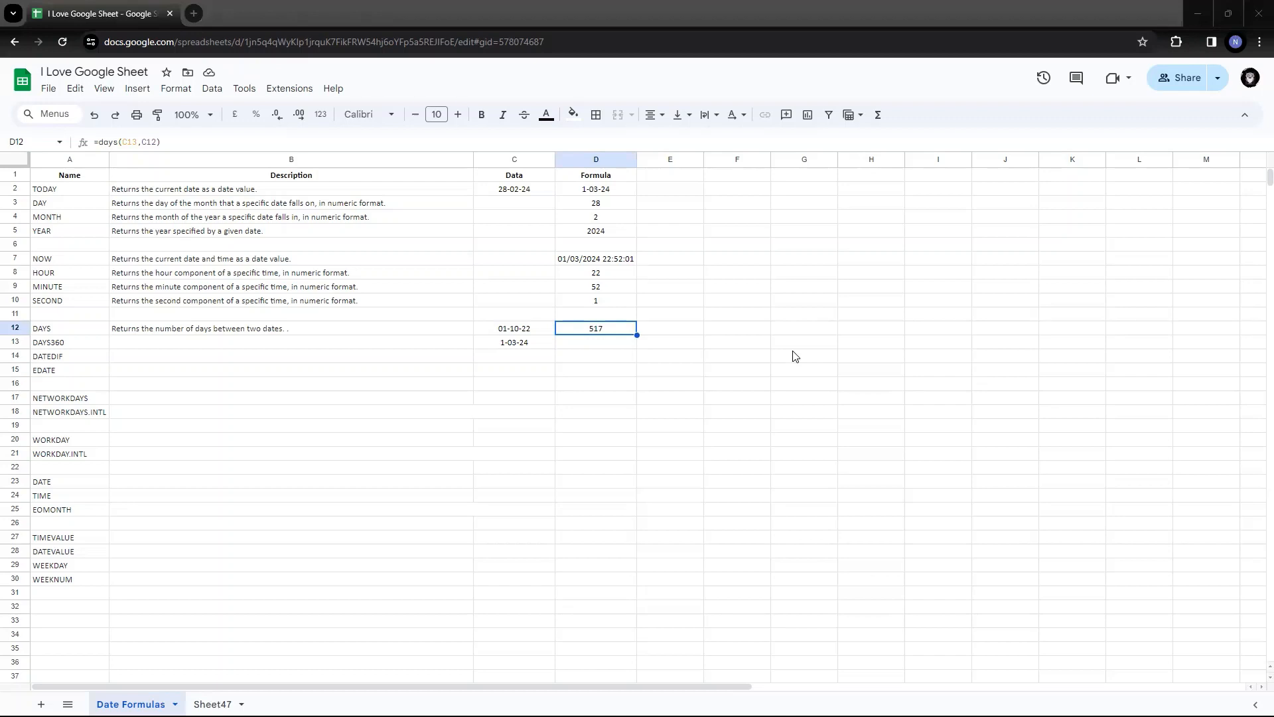
Apply B12's formatting to B13 with the description "Returns the difference between two days based on the 360 day year used in some financial interest calculations."
left_click(337, 330)
left_click(158, 114)
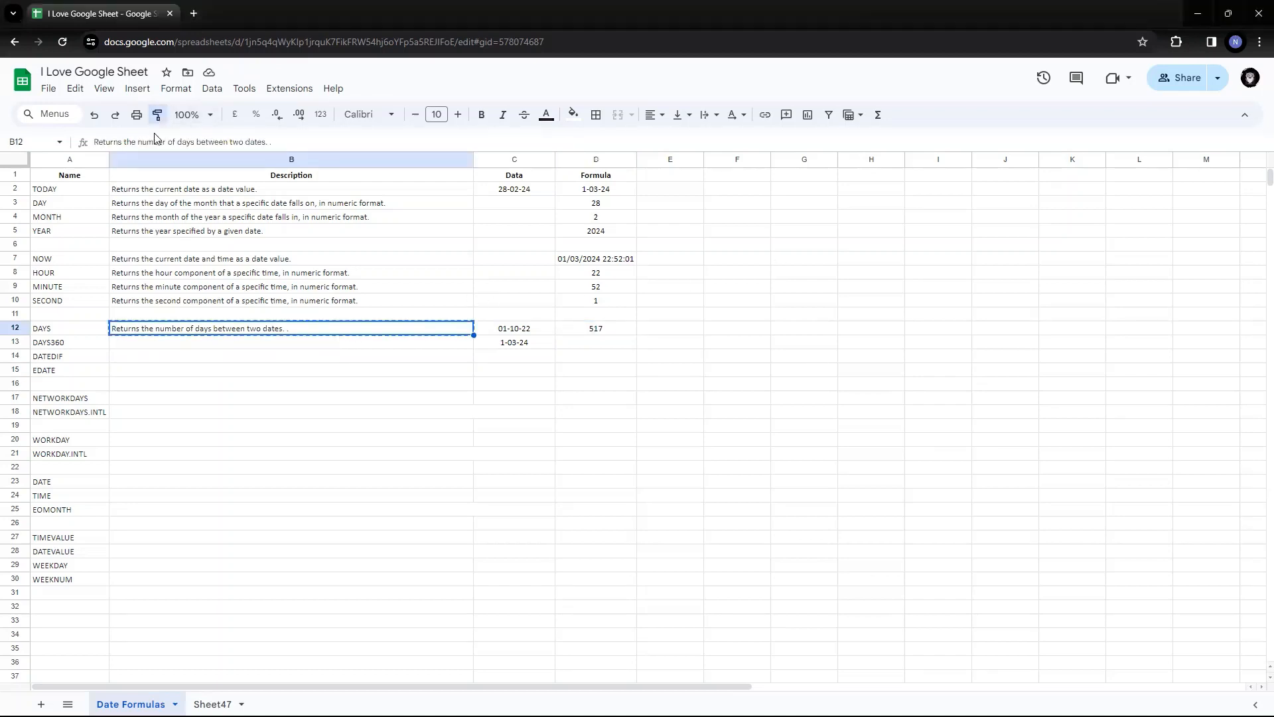
left_click(319, 346)
type("Returns the difference between two days based on the 360 day year used in some financial interest calculations.")
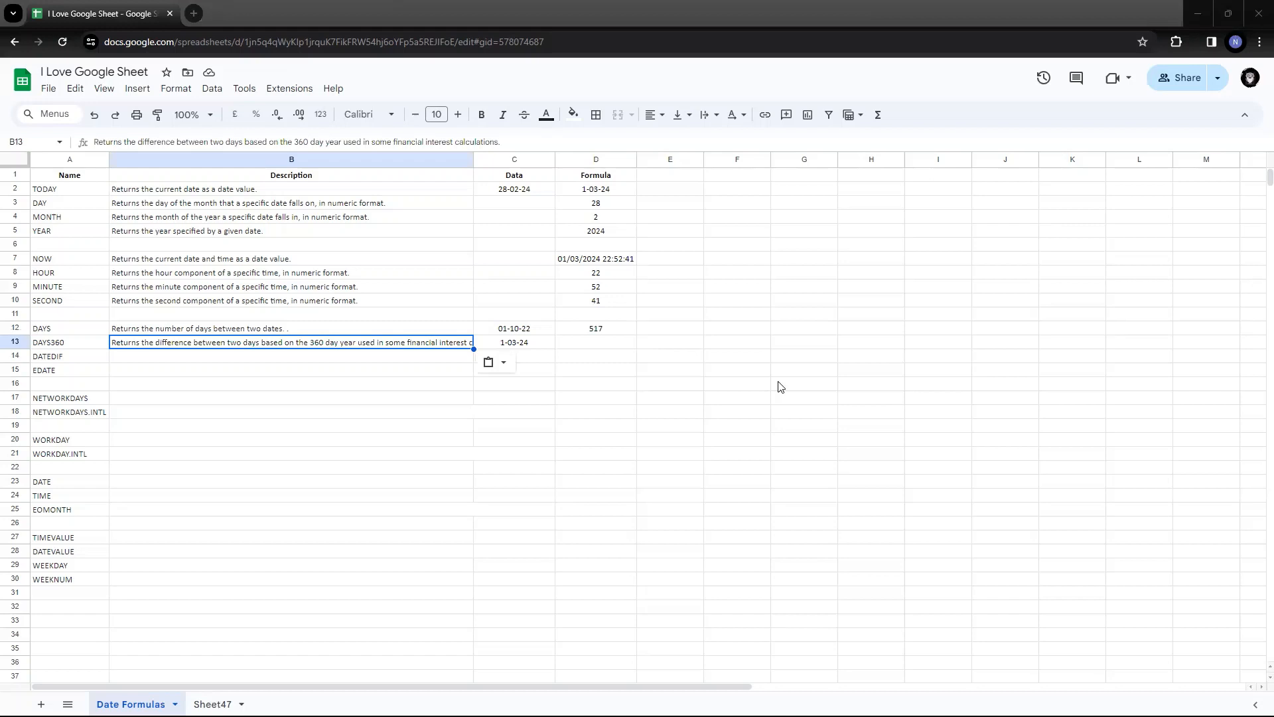
Enter the formula =days360(C12,C13) in D13 to calculate the 360-day-year difference between the two dates
mouse_move(272, 330)
left_click(591, 347)
type("=")
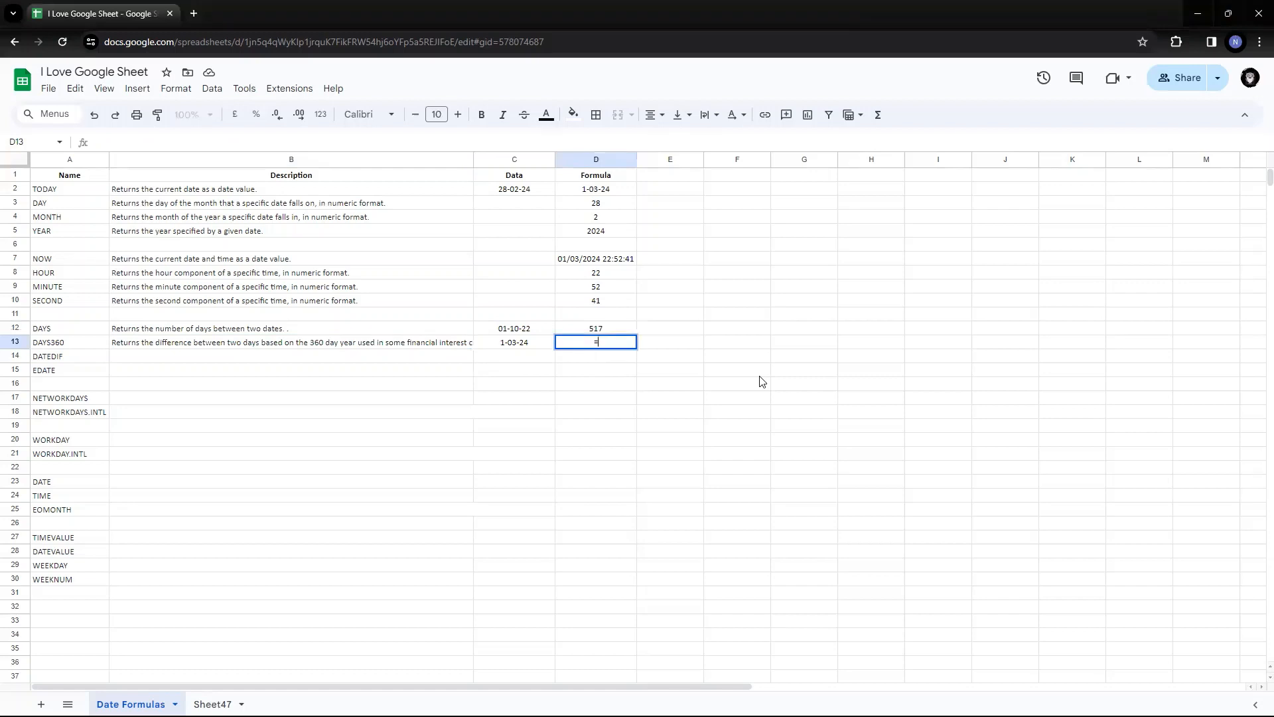
type("days")
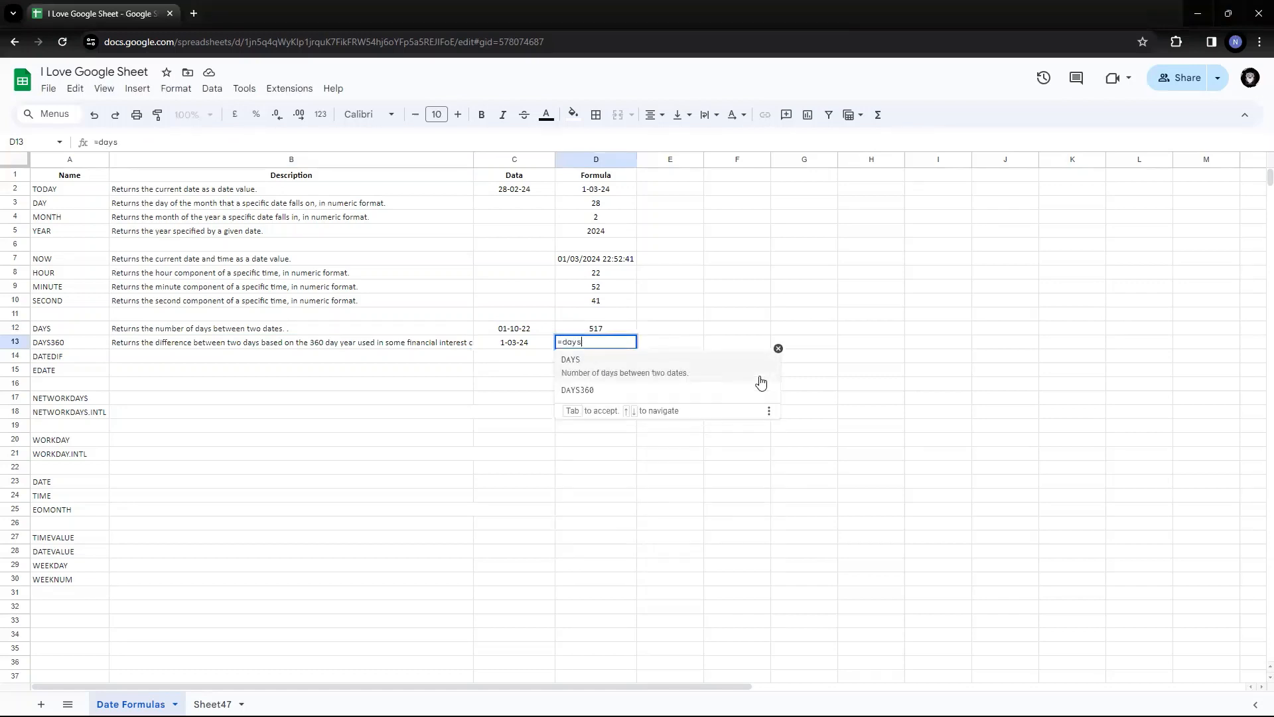
type("3")
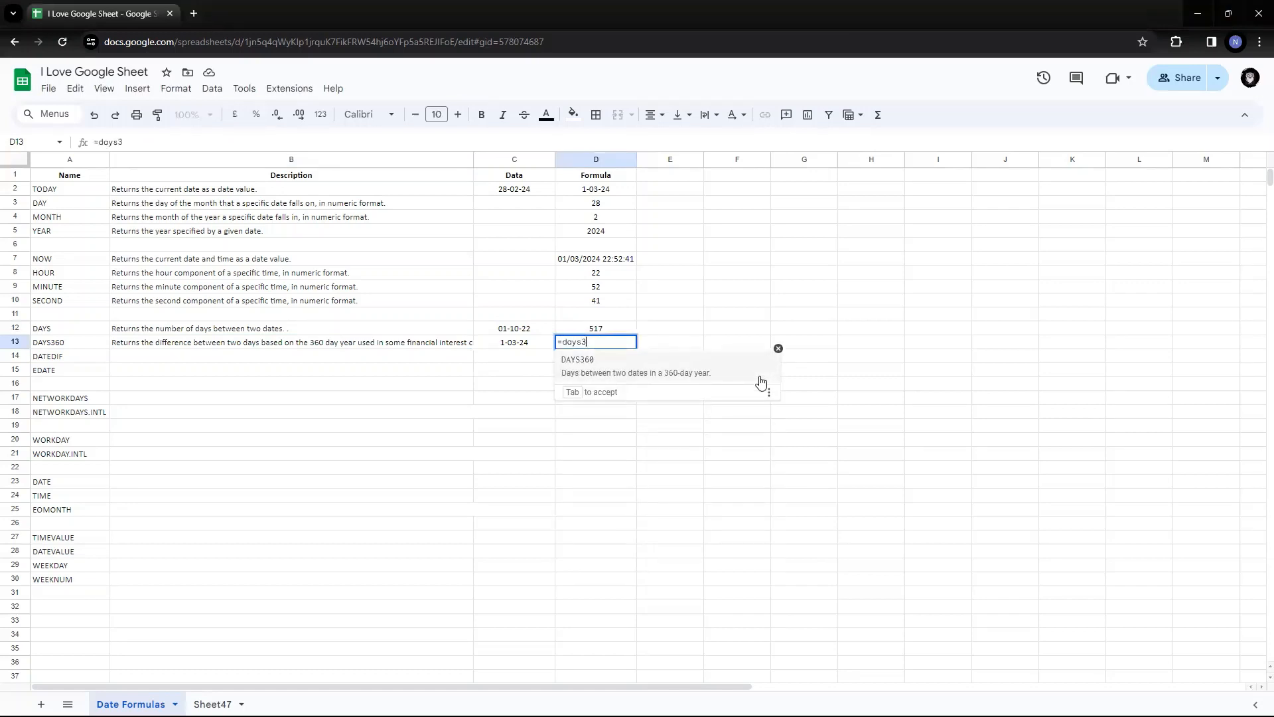
type("60(")
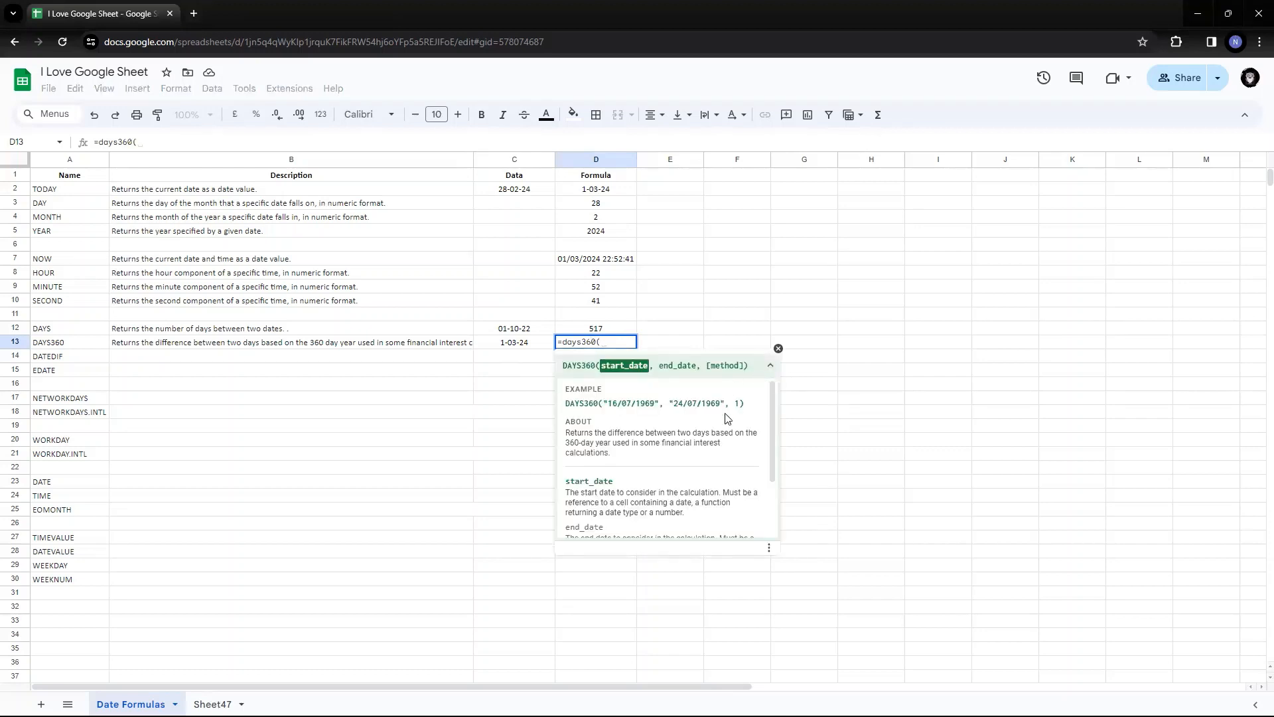
scroll(727, 418, "down", 2)
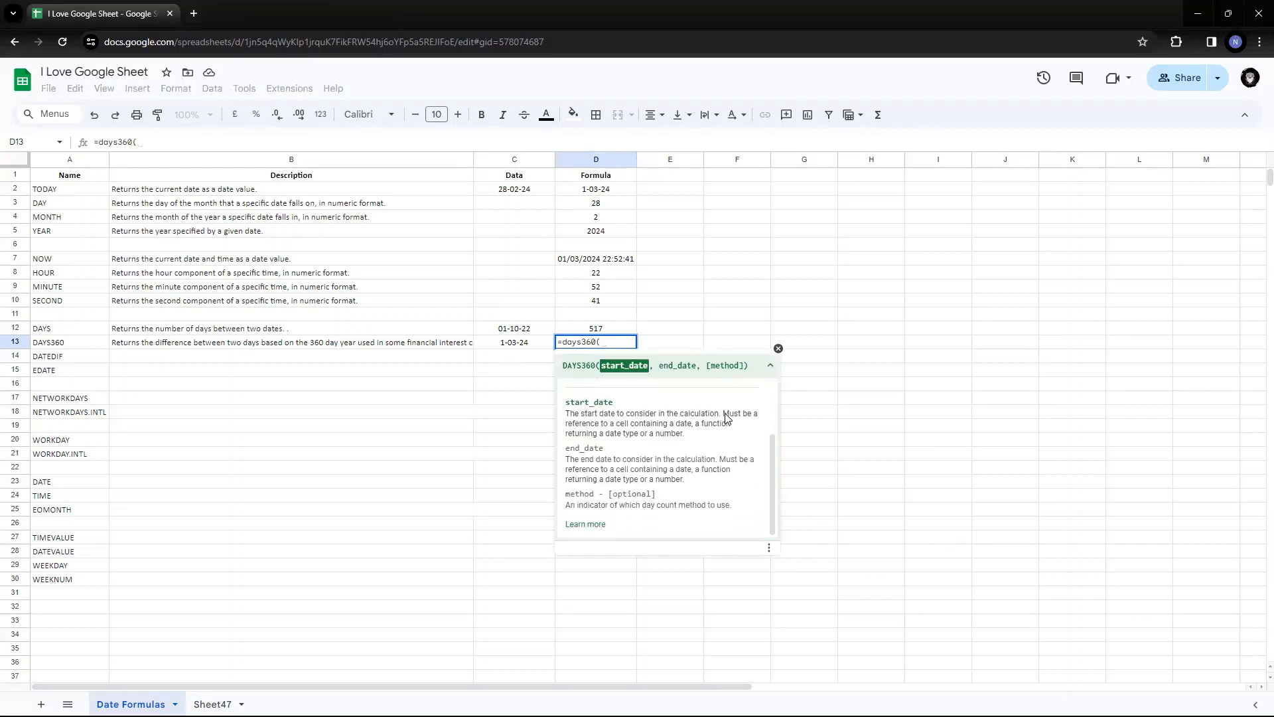
left_click(518, 333)
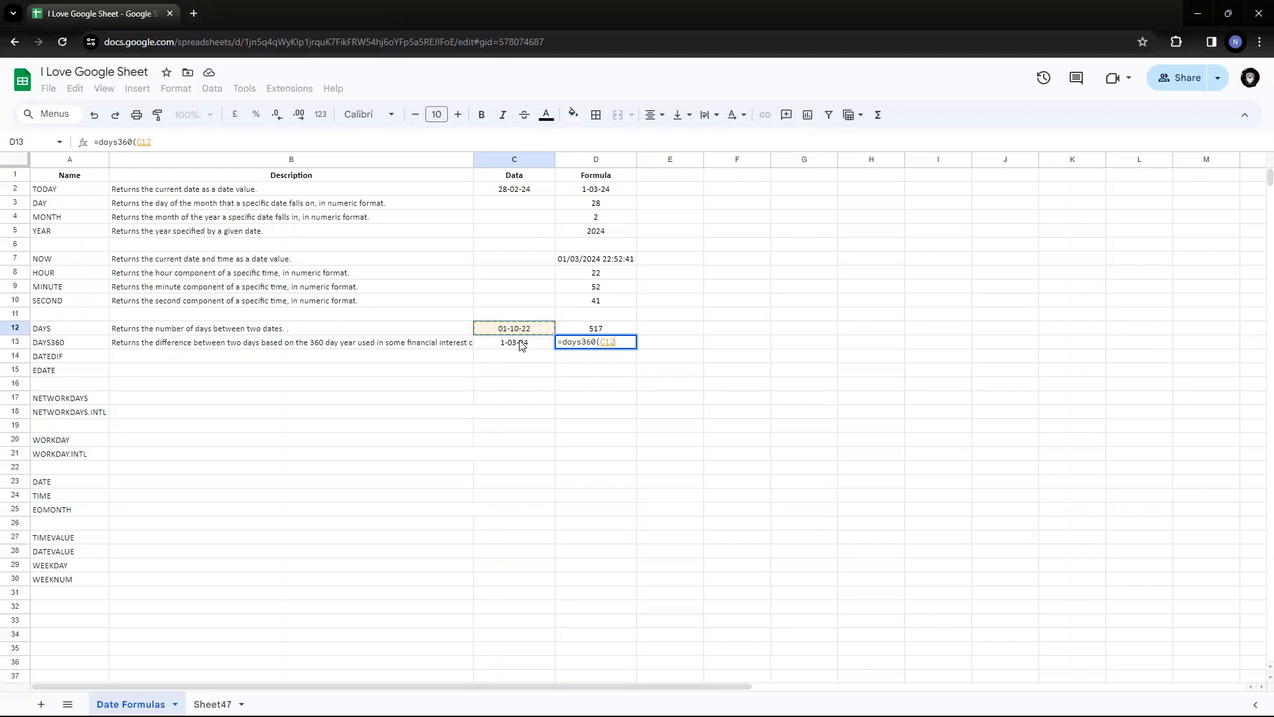
type(",")
left_click(521, 345)
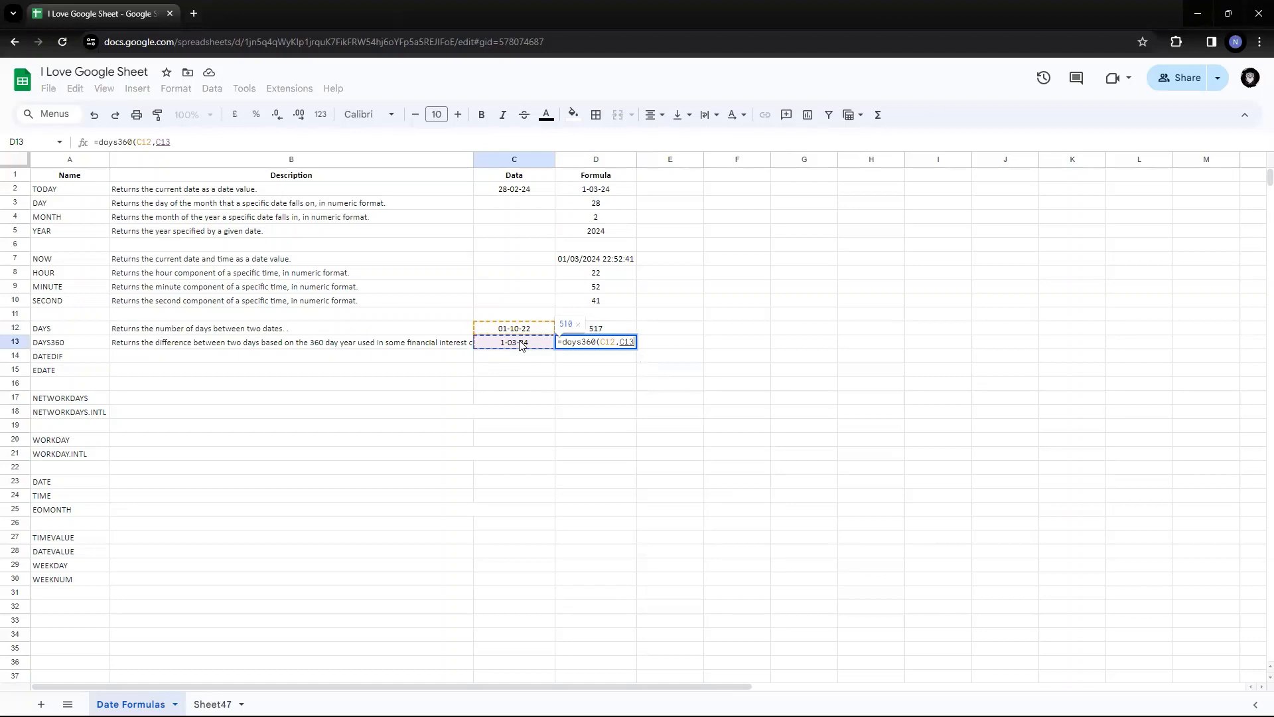
type(")")
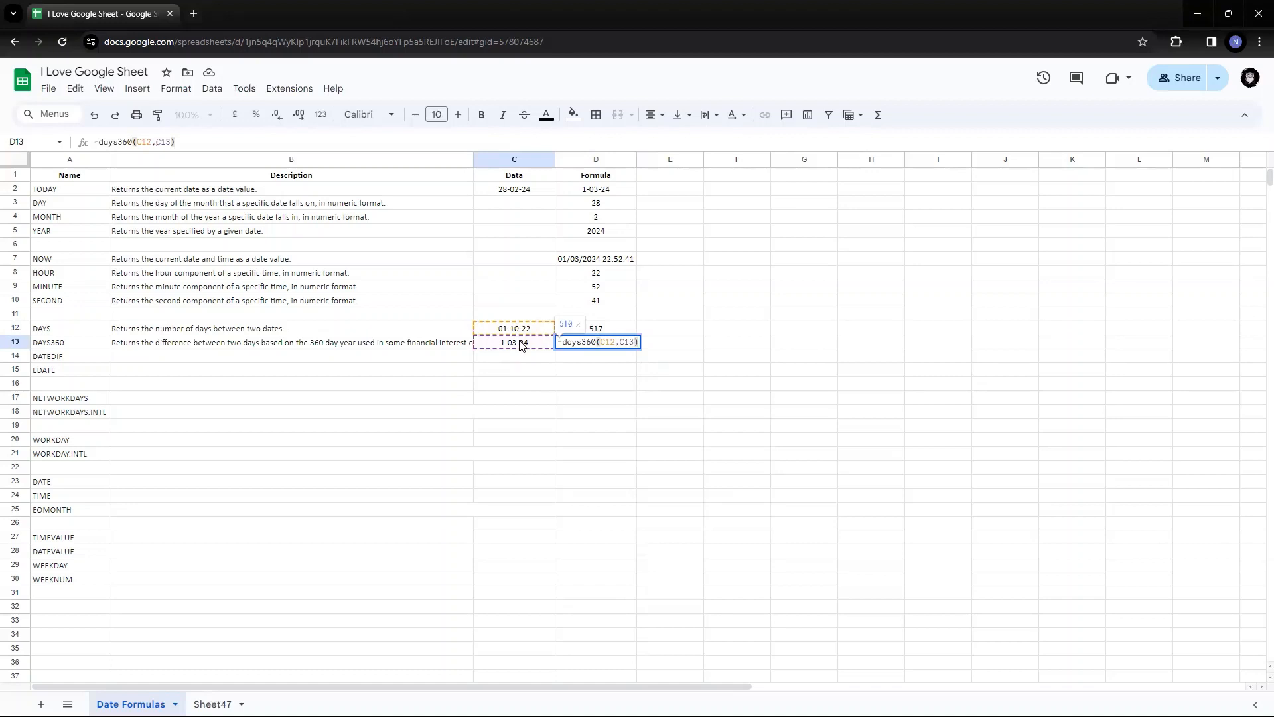
key("Return")
key("Up")
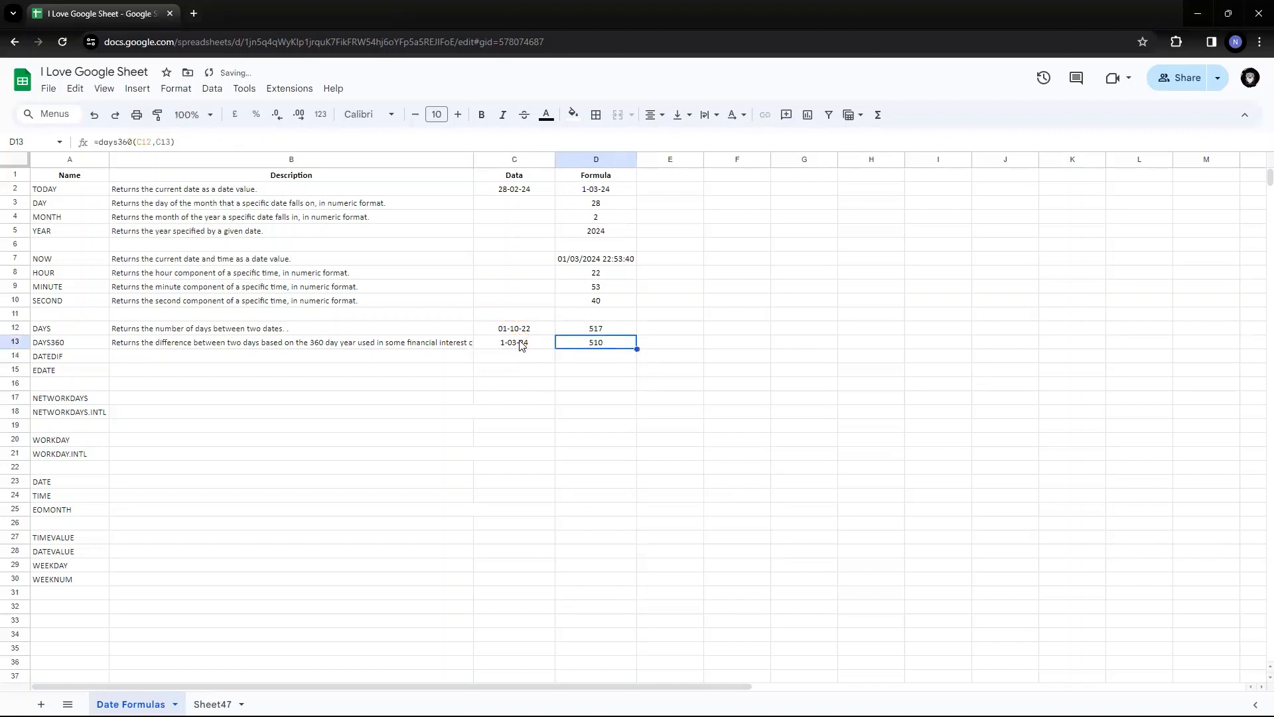
Examine the end date in C13 alongside the DAYS and DAYS360 results in D12 and D13
left_click(521, 344)
key("Right")
left_click(521, 344)
key("Right")
key("Up")
key("Down")
left_click(521, 345)
key("Right")
key("Up")
key("Down")
left_click(521, 344)
key("Right")
key("Up")
key("Down")
left_click(521, 344)
key("Right")
Inspect the C12 start date argument in D13's DAYS360 formula, leaving the formula as it is
key("F2")
key("Escape")
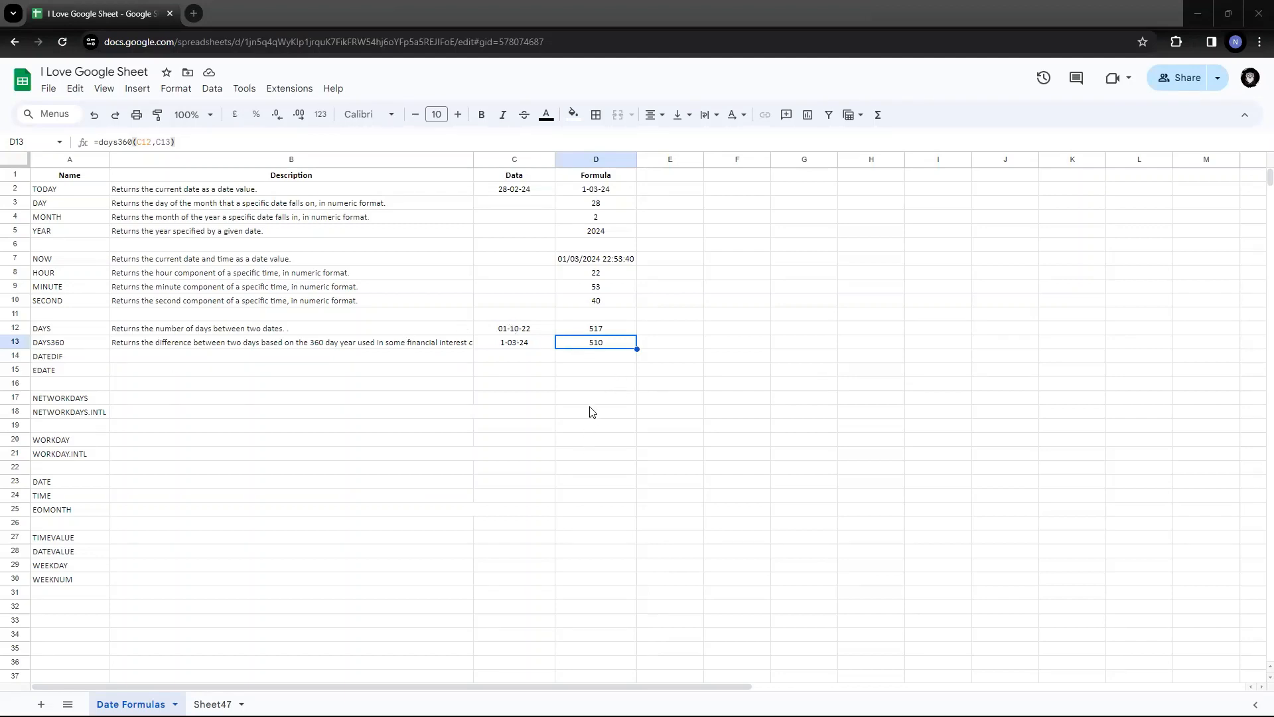
key("F2")
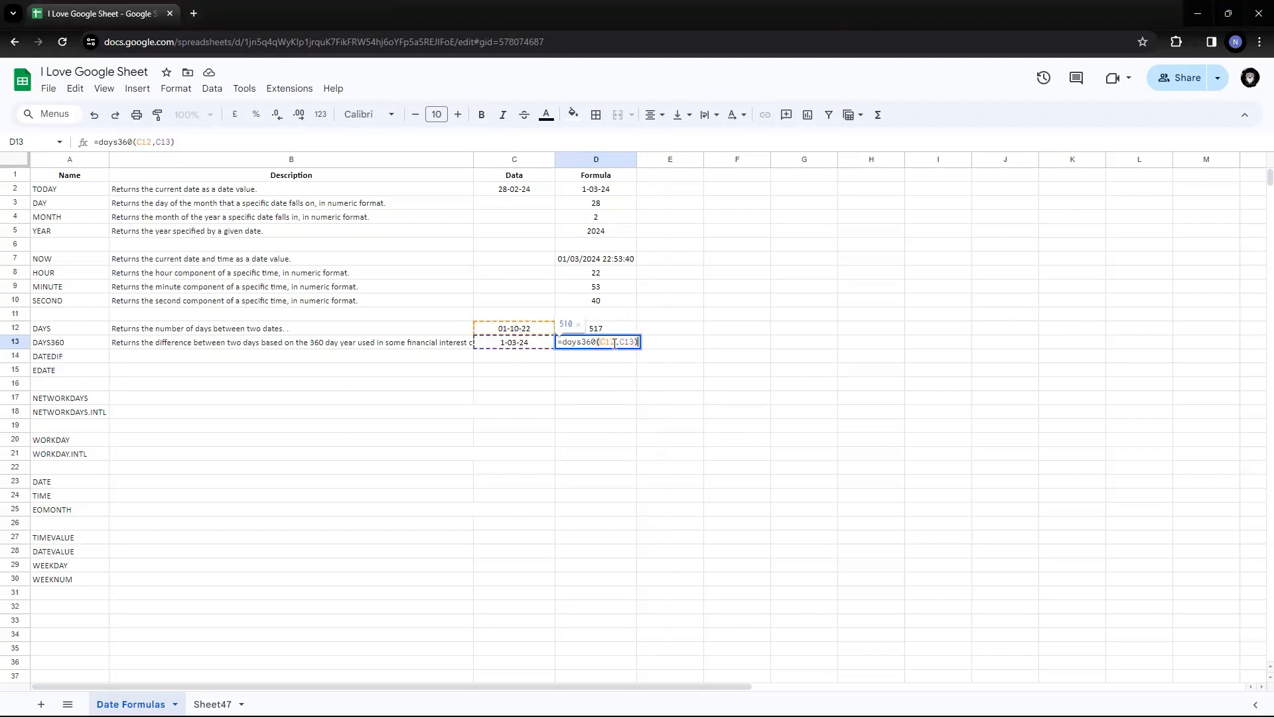
left_click_drag(615, 343, 598, 341)
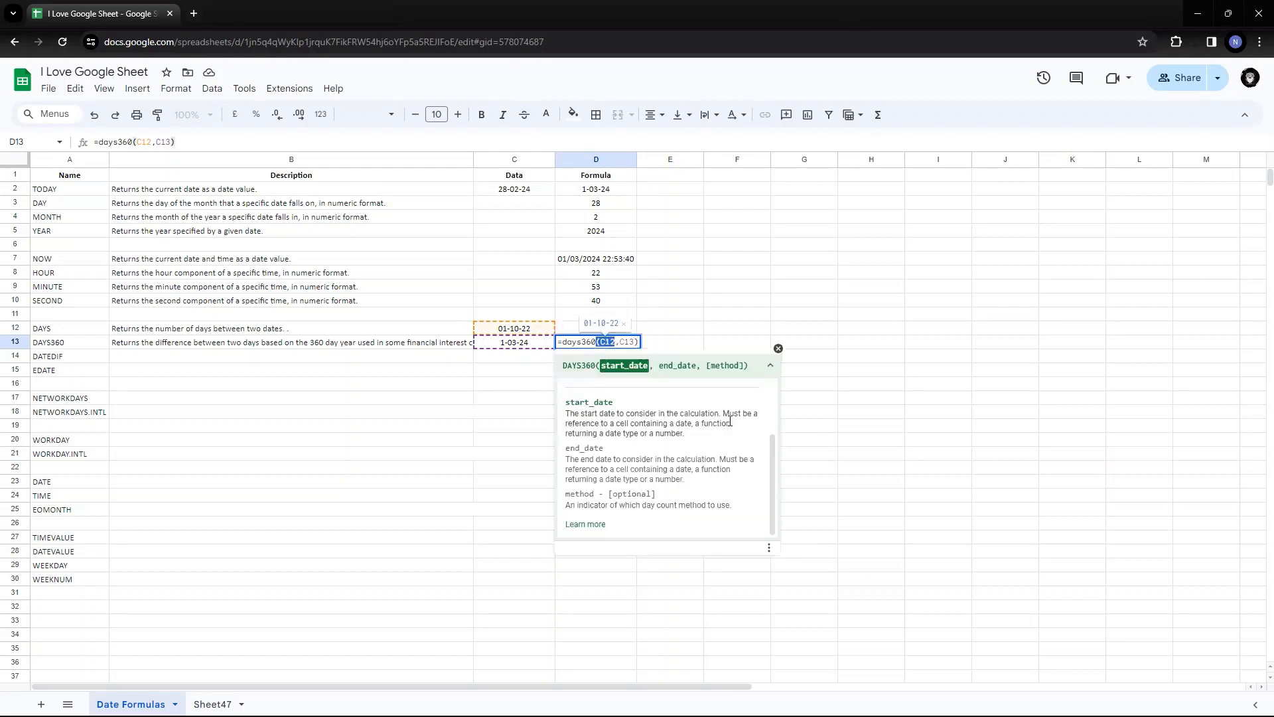
key("Escape")
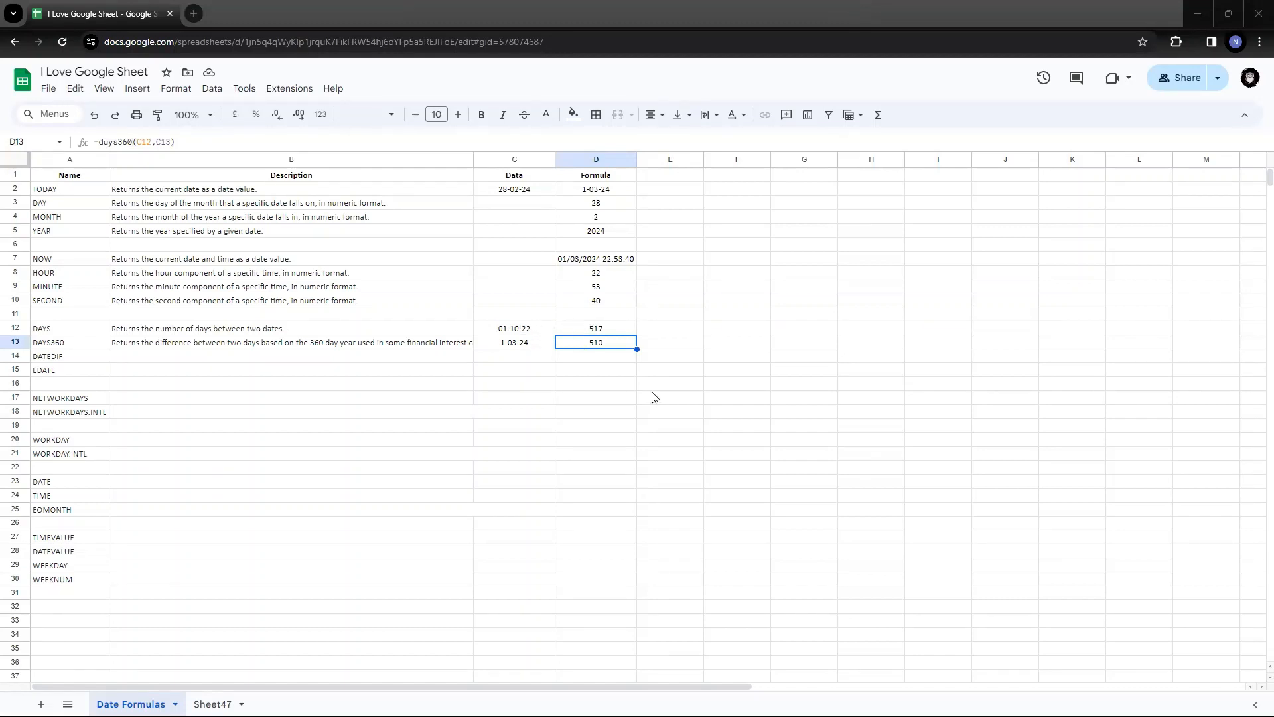
Compare the DAYS result in D12 with the DAYS360 result in D13 and inspect the 360 part of the function name
left_click(612, 329)
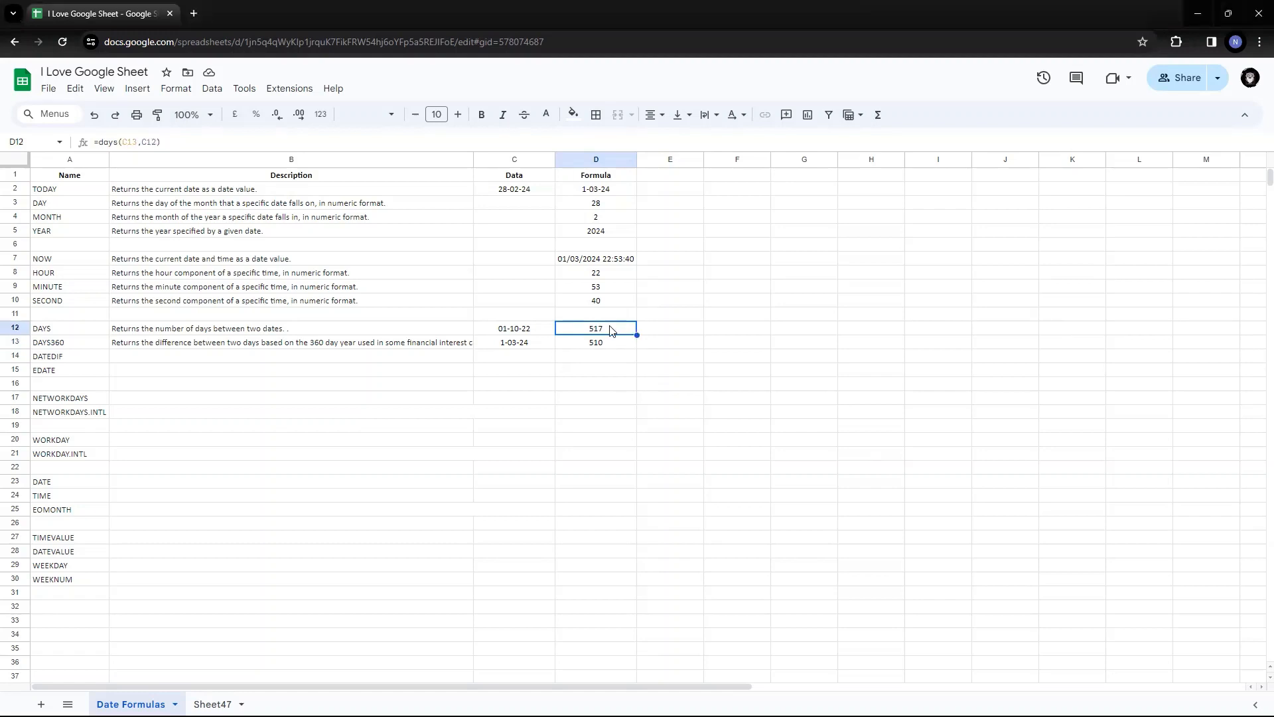
left_click(610, 342)
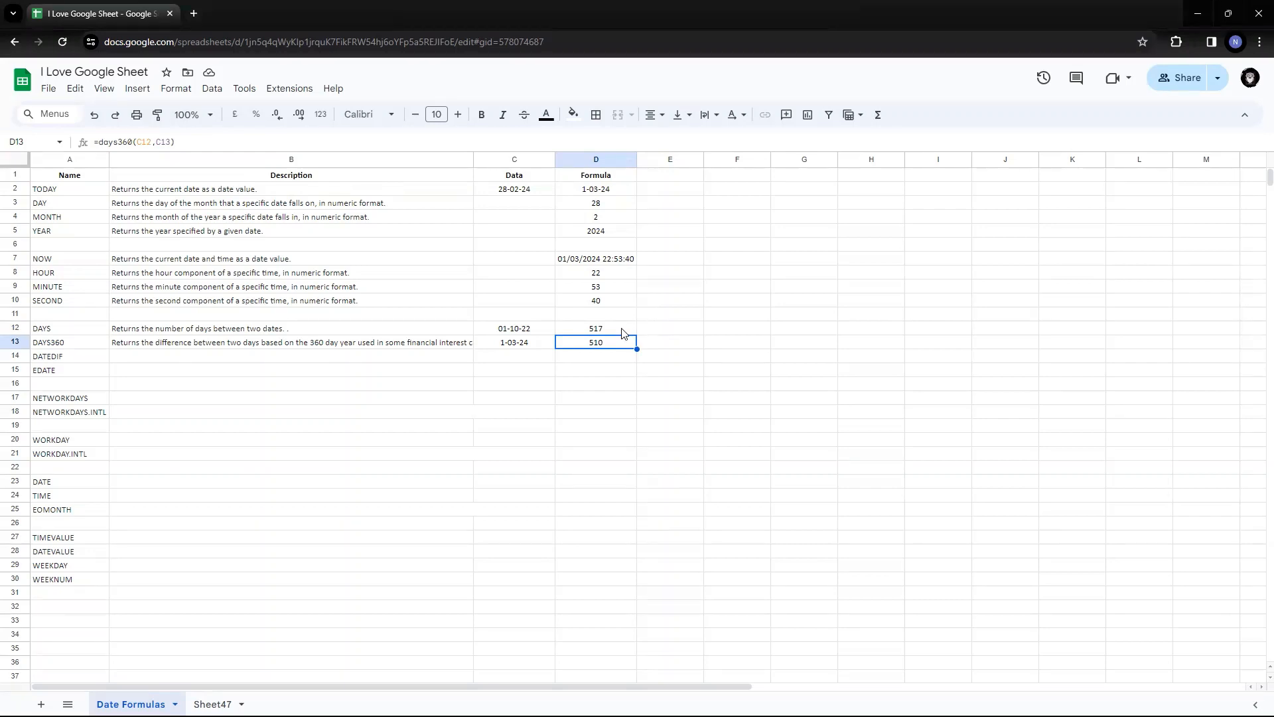
left_click(622, 332)
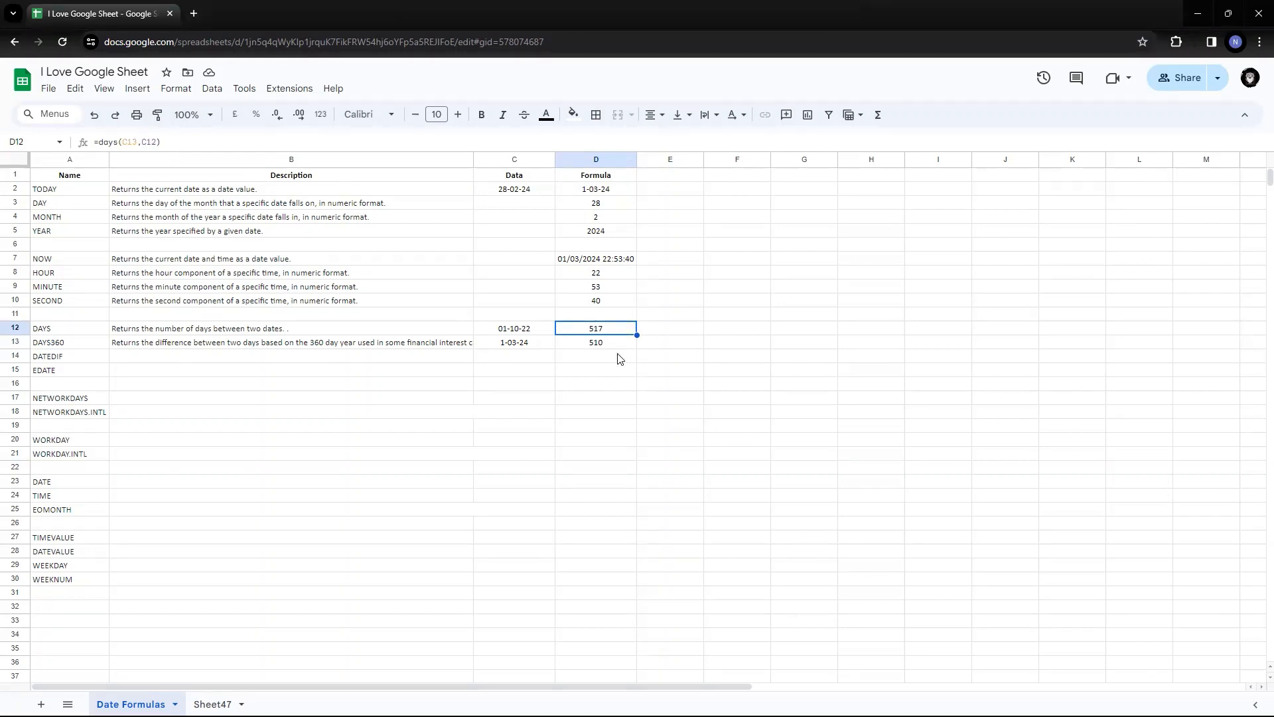
left_click(618, 356)
left_click(616, 332)
left_click(611, 344)
left_click(611, 328)
left_click(605, 350)
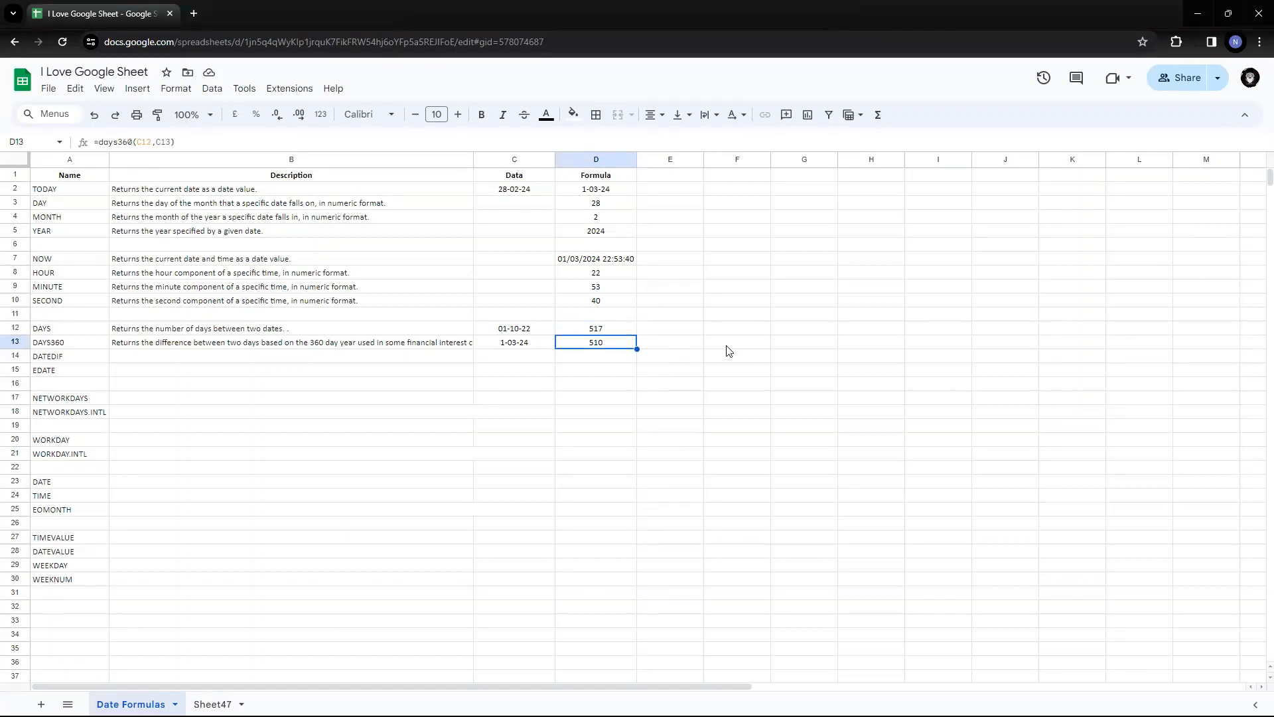
key("F2")
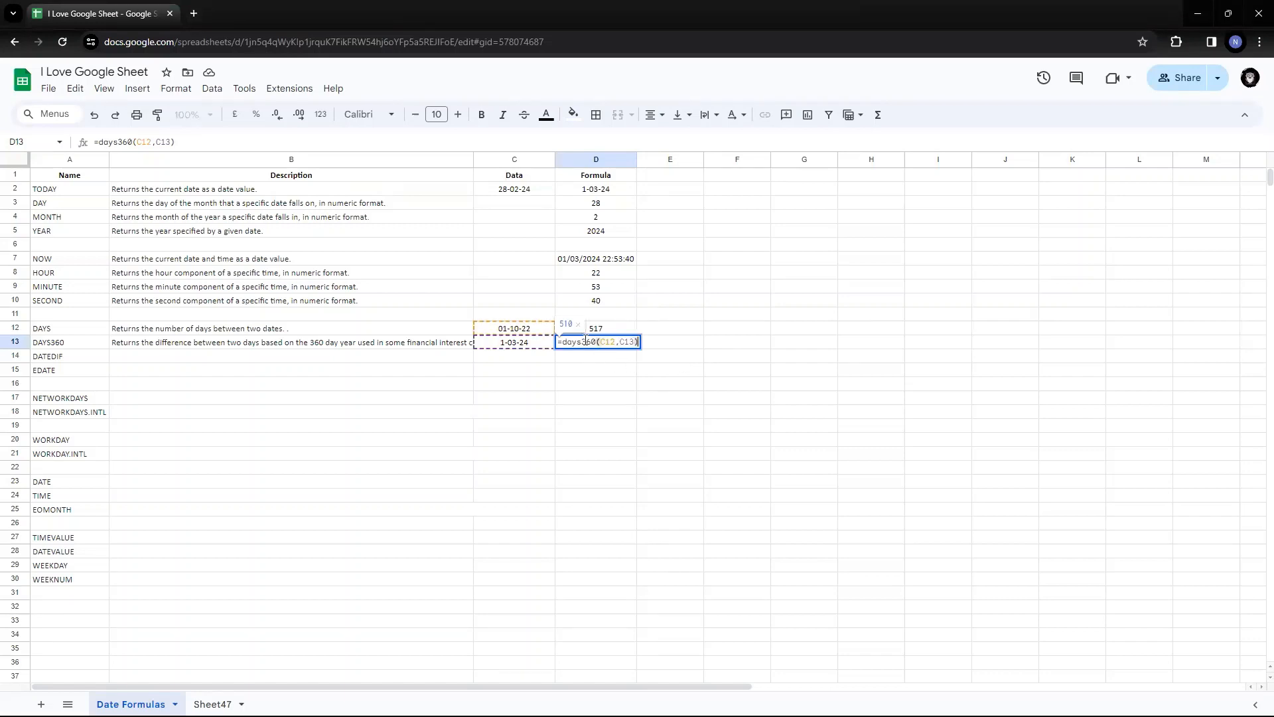
left_click_drag(581, 341, 597, 341)
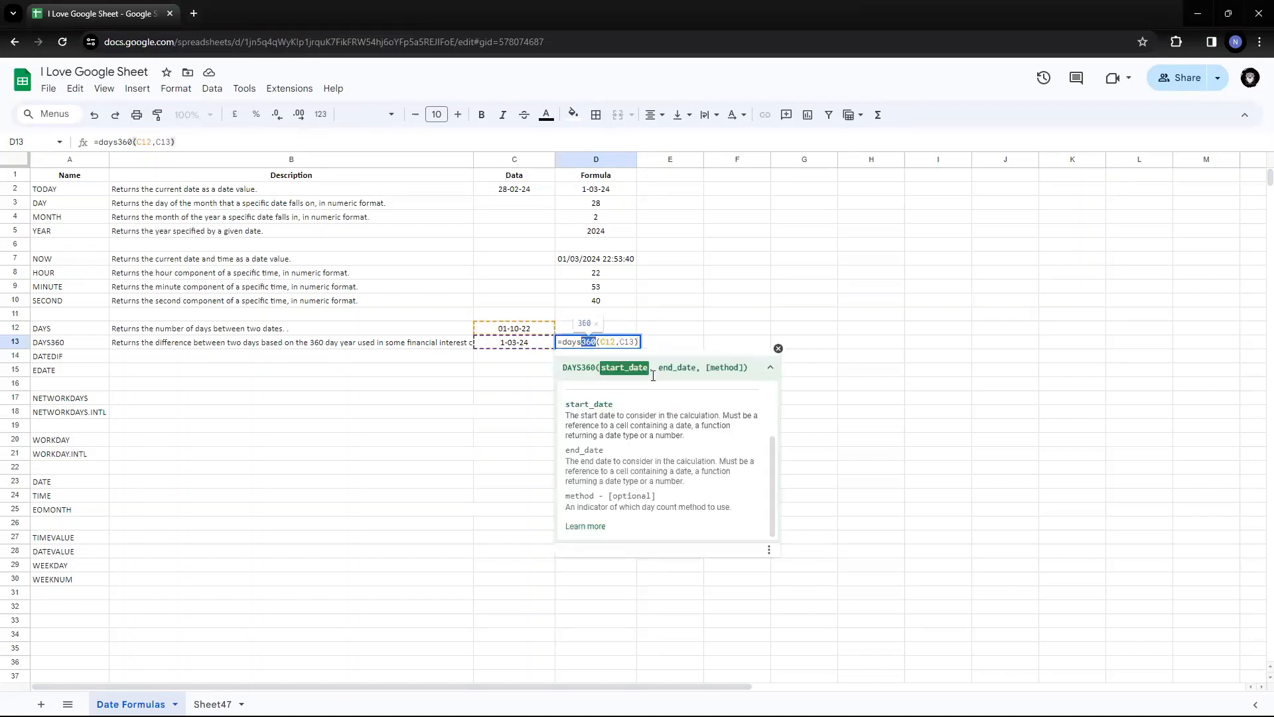
key("Escape")
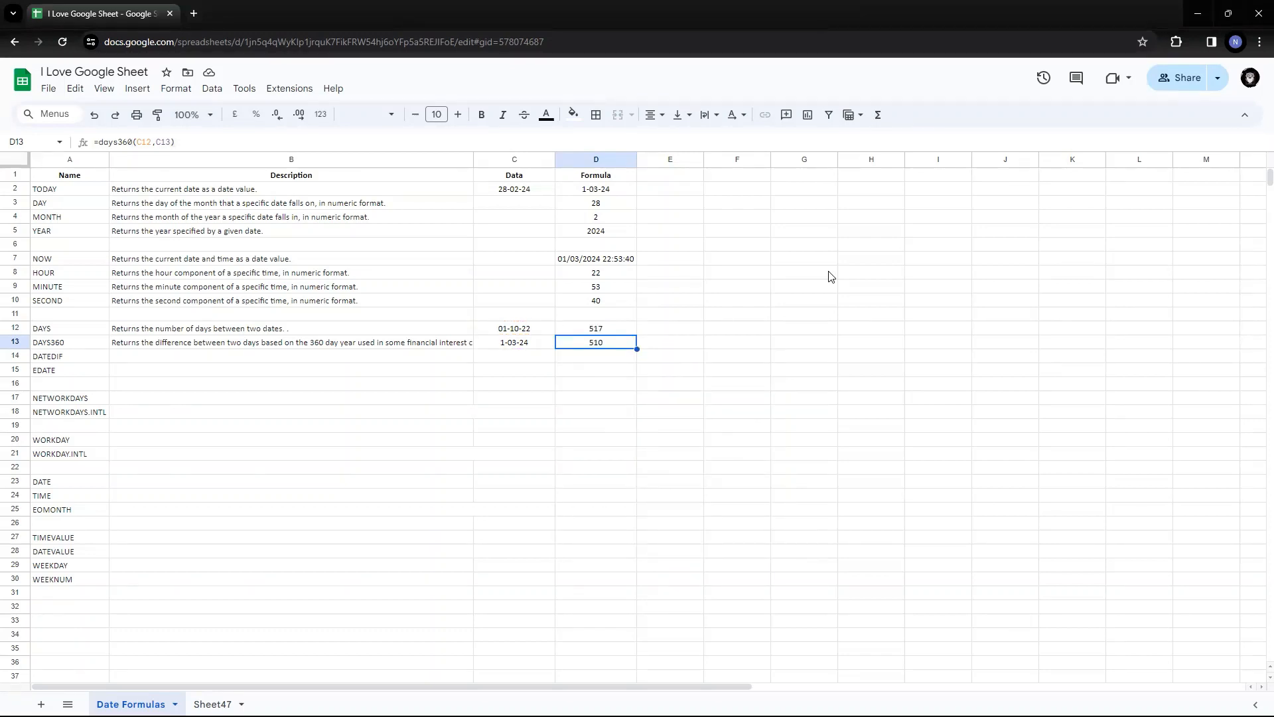
Apply B13's formatting to B14 with the description "Calculates the number of days, months, or years between two dates."
key("Left")
key("Left")
key("Left")
key("Down")
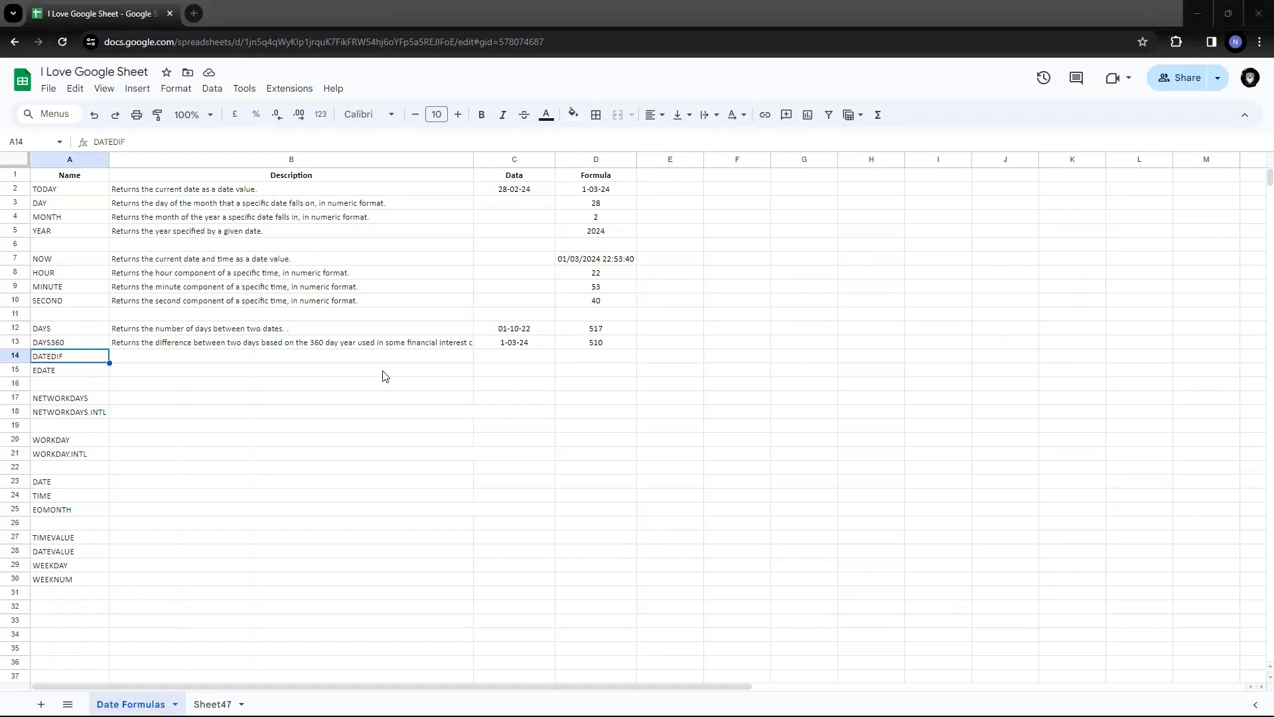
left_click(391, 342)
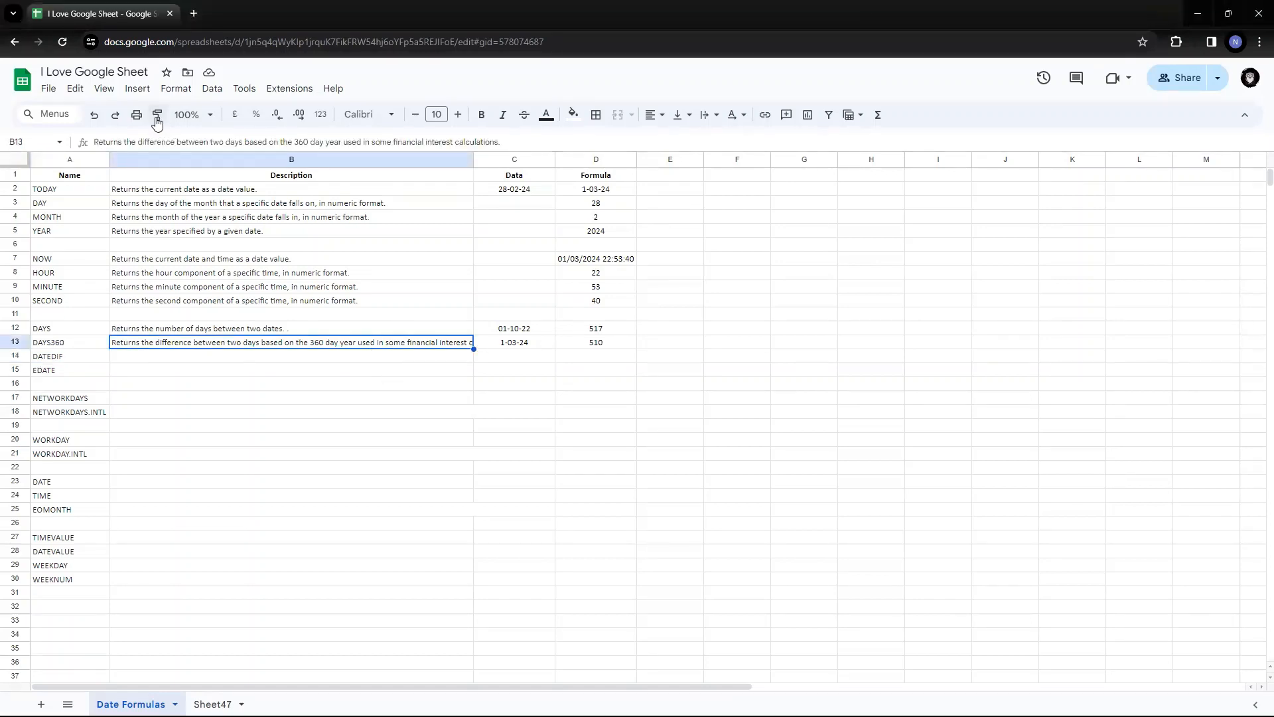
left_click(157, 114)
left_click(383, 357)
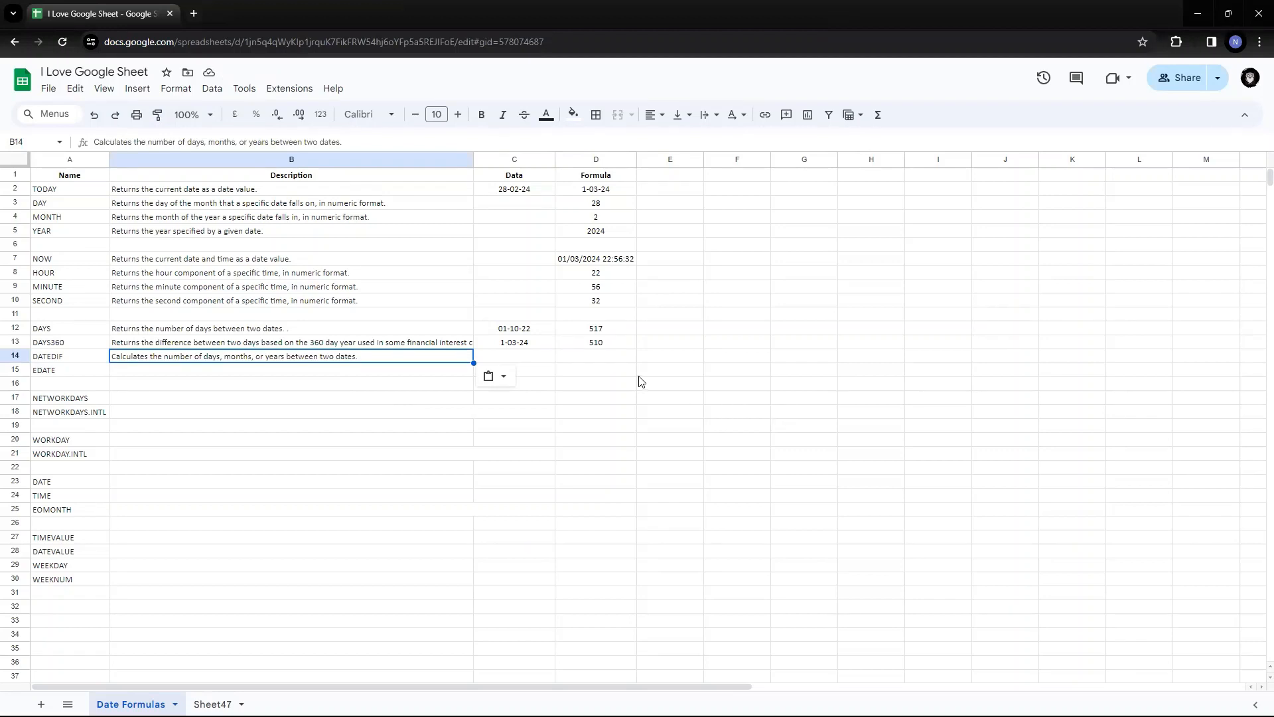
Begin a DATEDIF formula in D14 using C12 as the start date and C13 as the end date
left_click(611, 330)
left_click(612, 343, "shift")
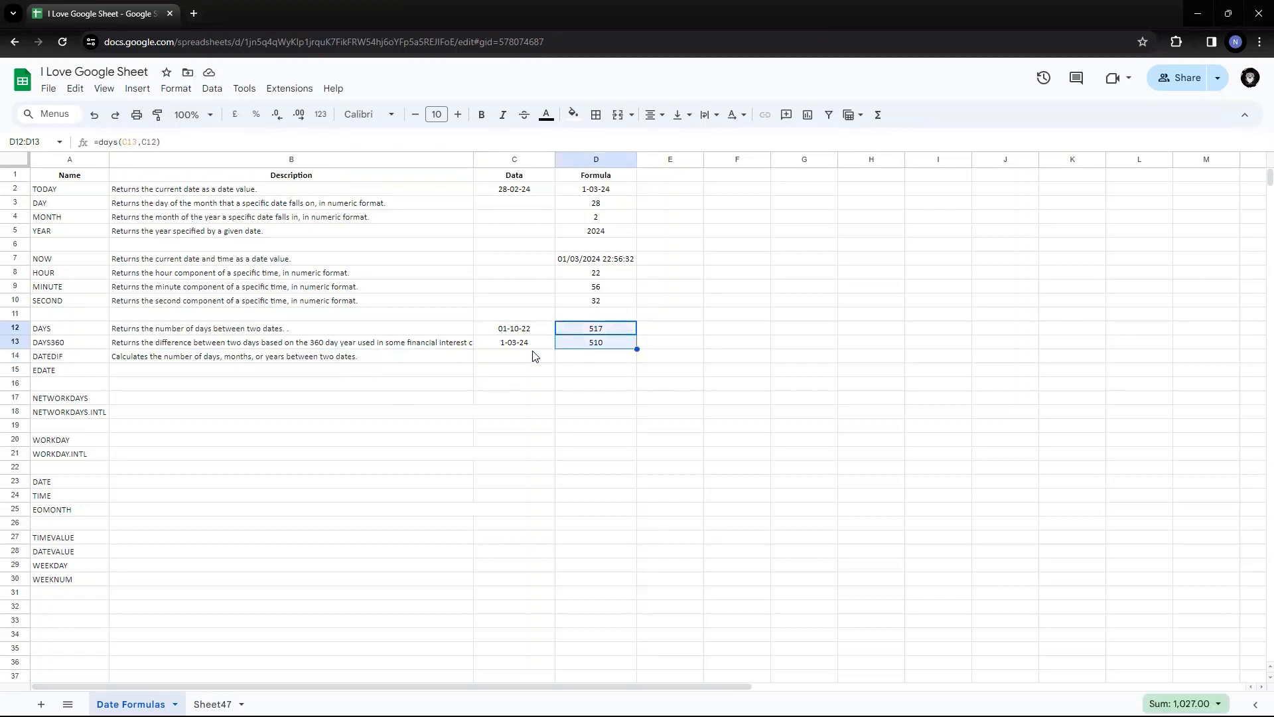
left_click(605, 357)
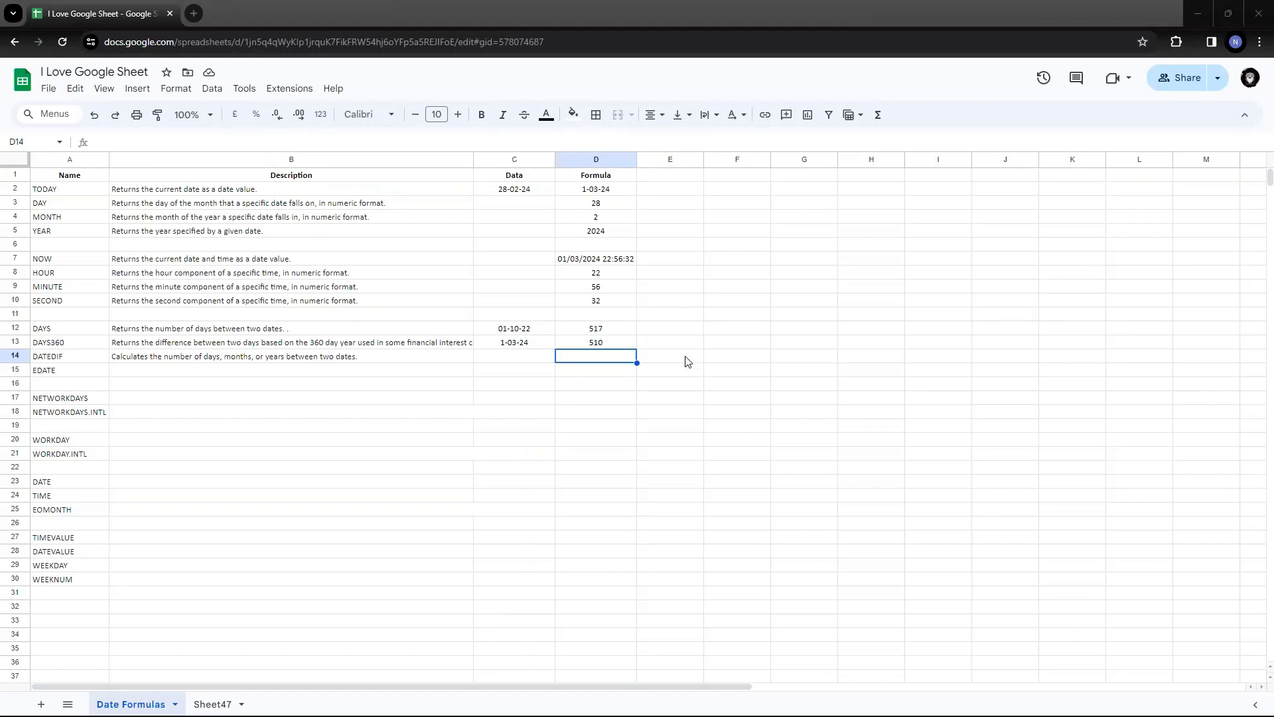
left_click(598, 357)
type("=")
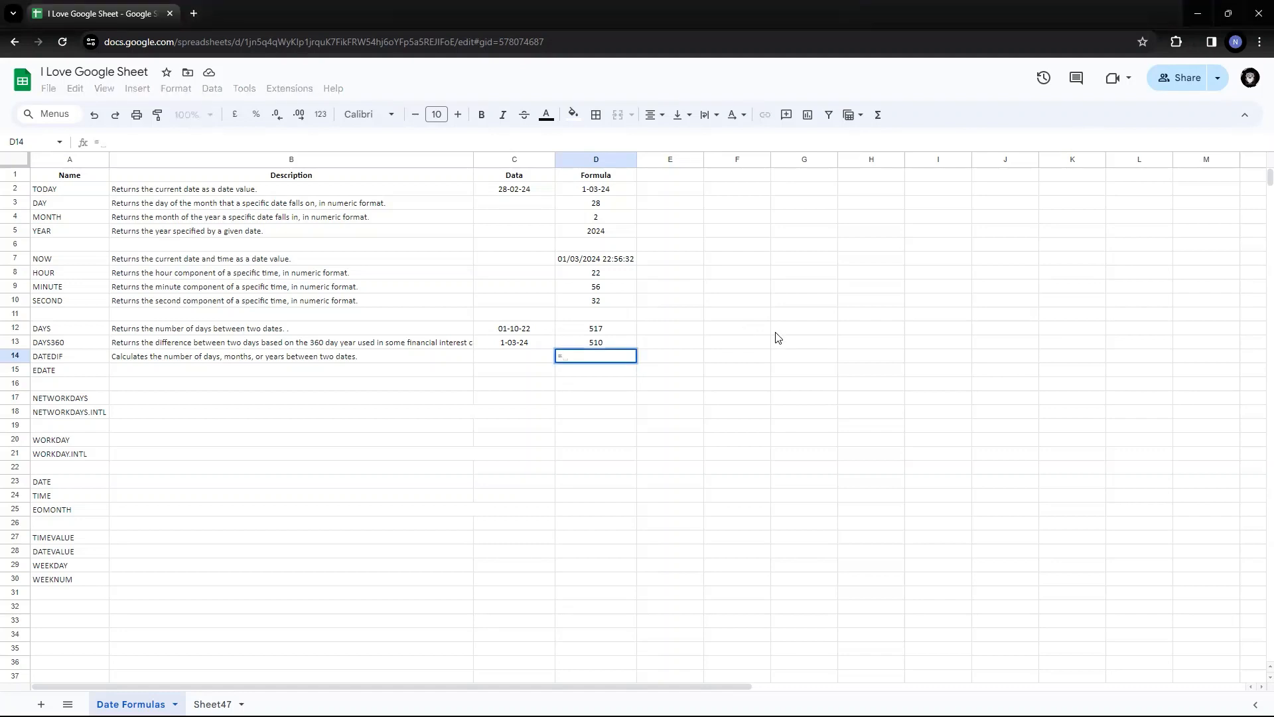
type("datedif")
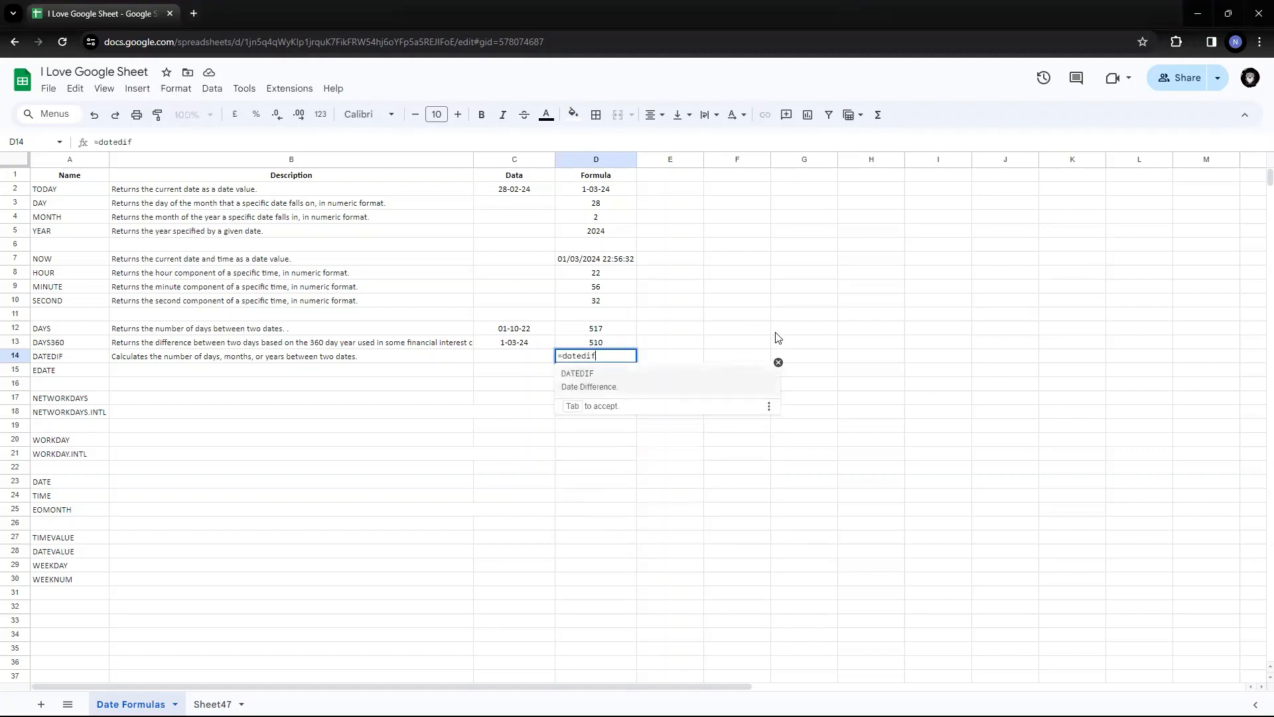
type("(")
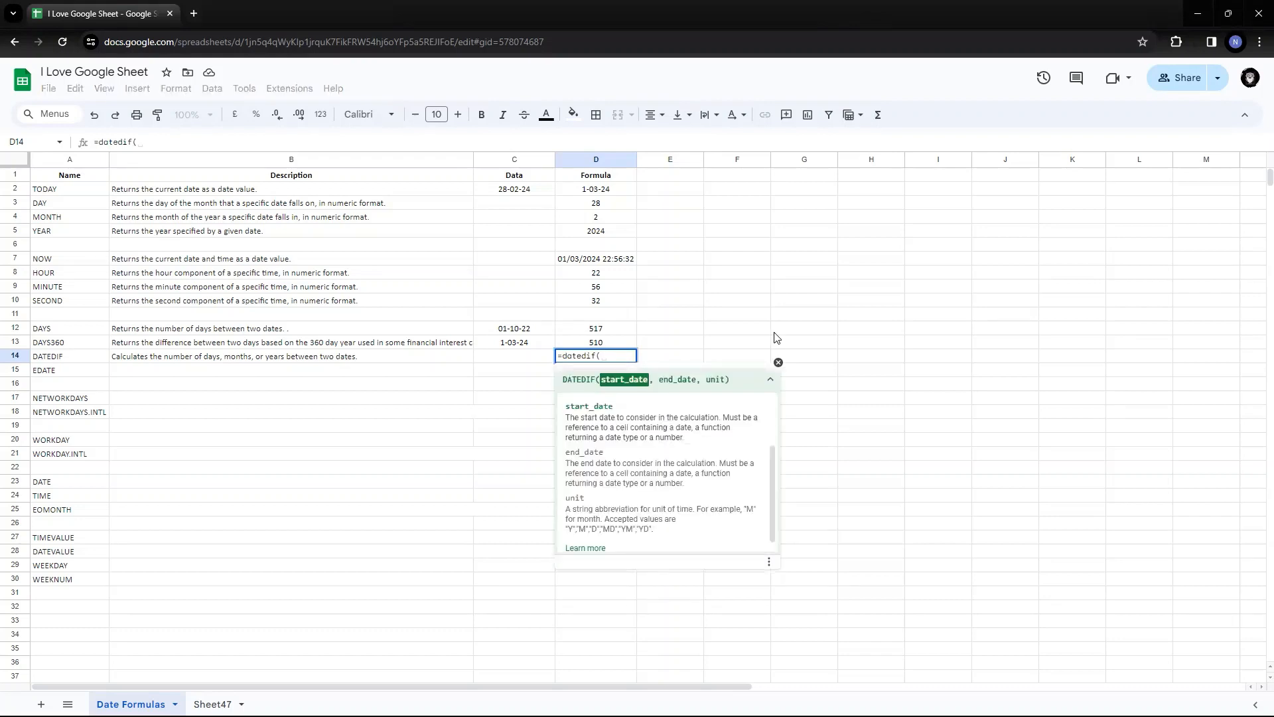
left_click(526, 332)
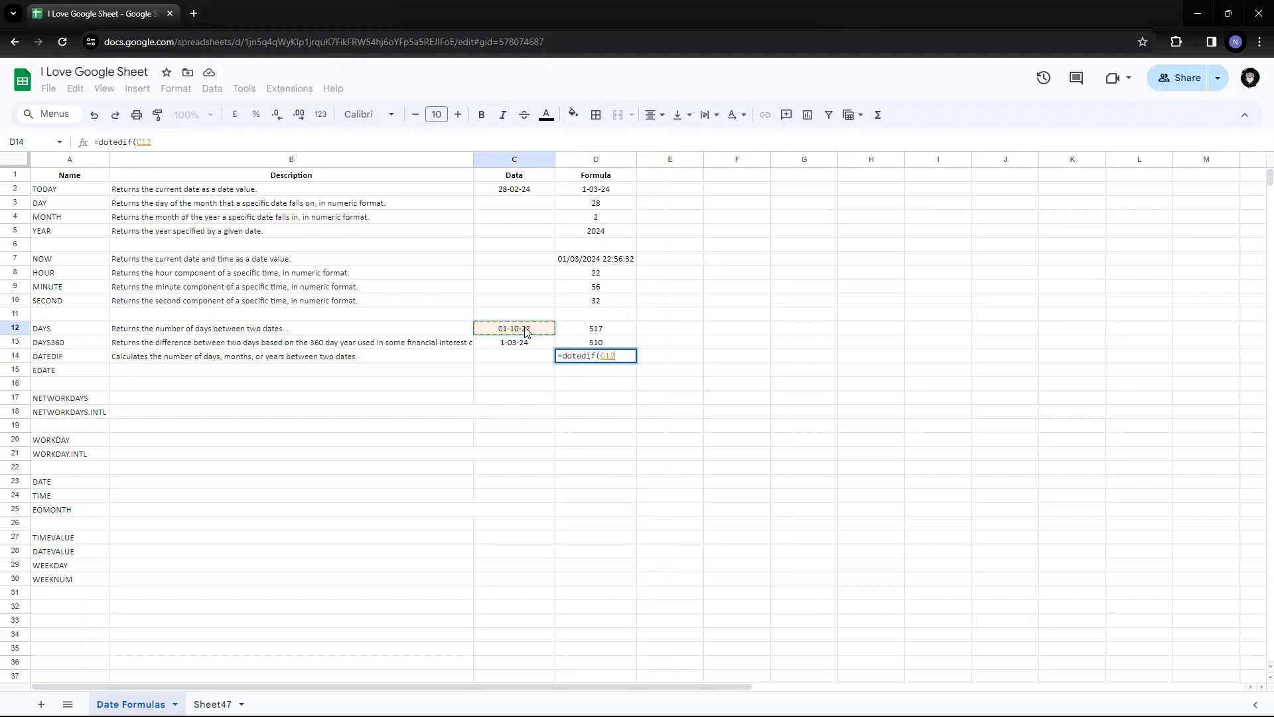
type(",")
left_click(514, 346)
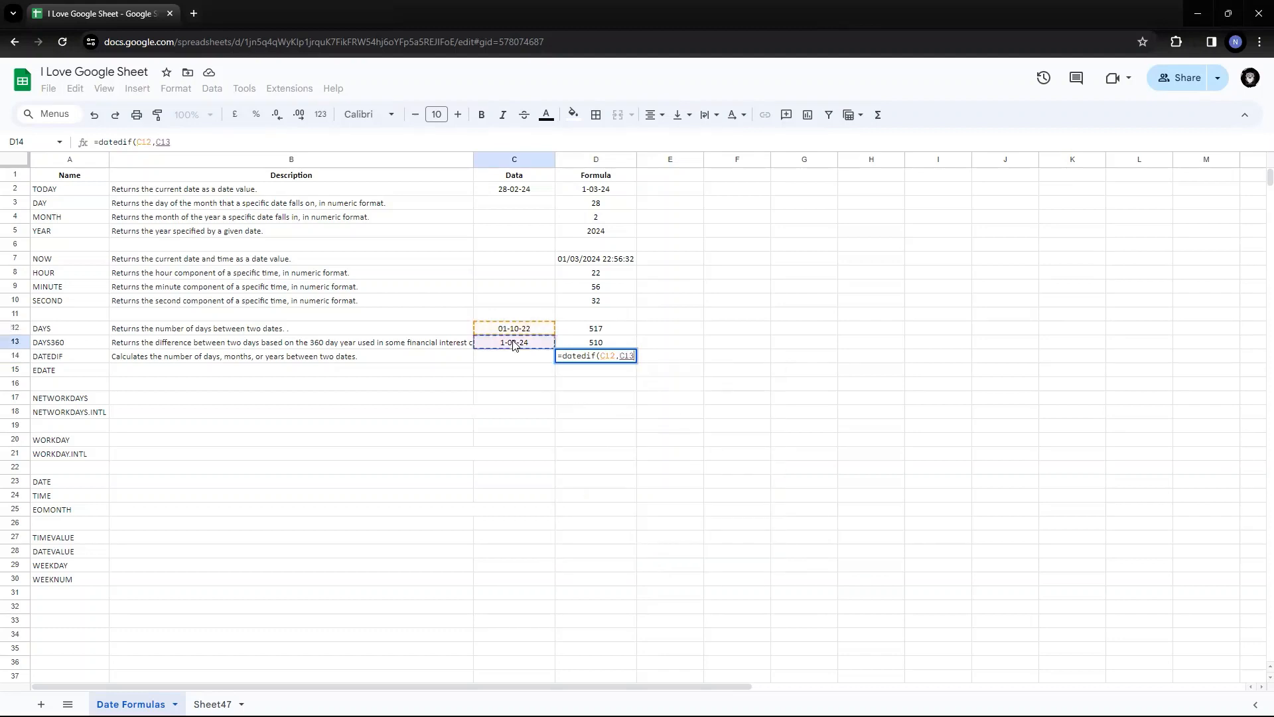
type(",")
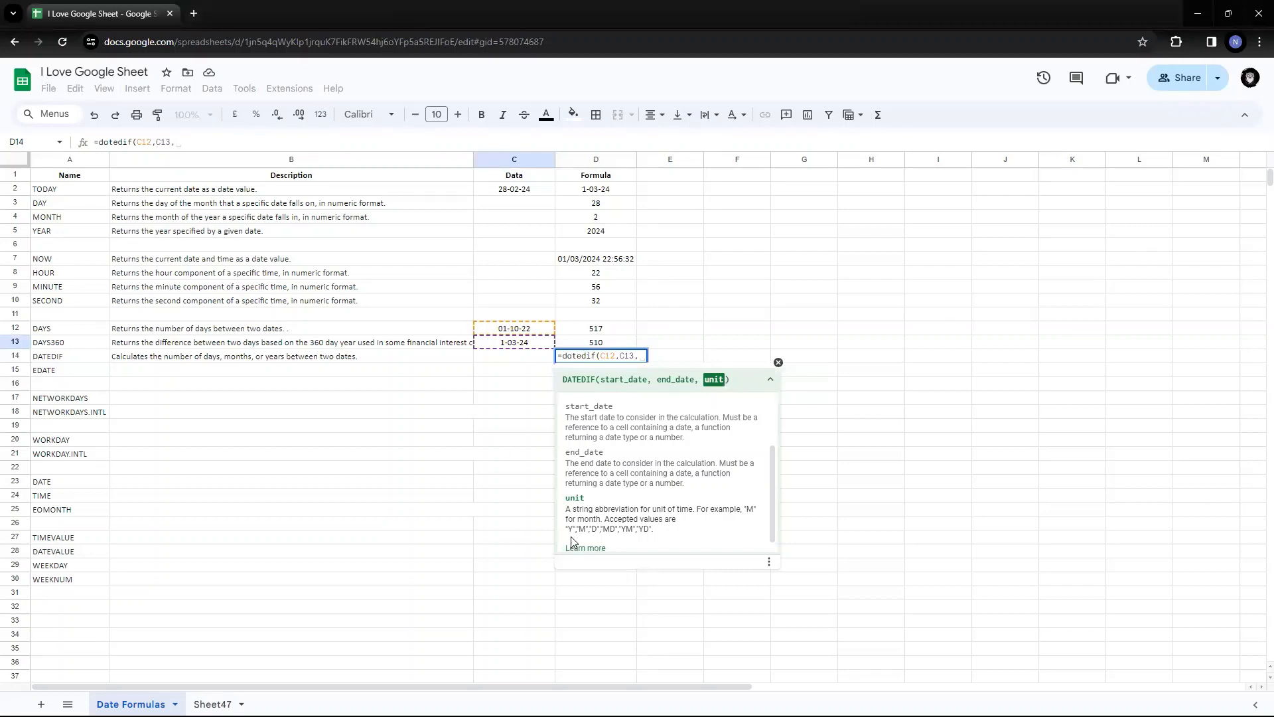
Review the accepted unit codes and complete D14's DATEDIF formula with the unit "Y"
left_click_drag(562, 530, 658, 531)
double_click(571, 531)
left_click(641, 357)
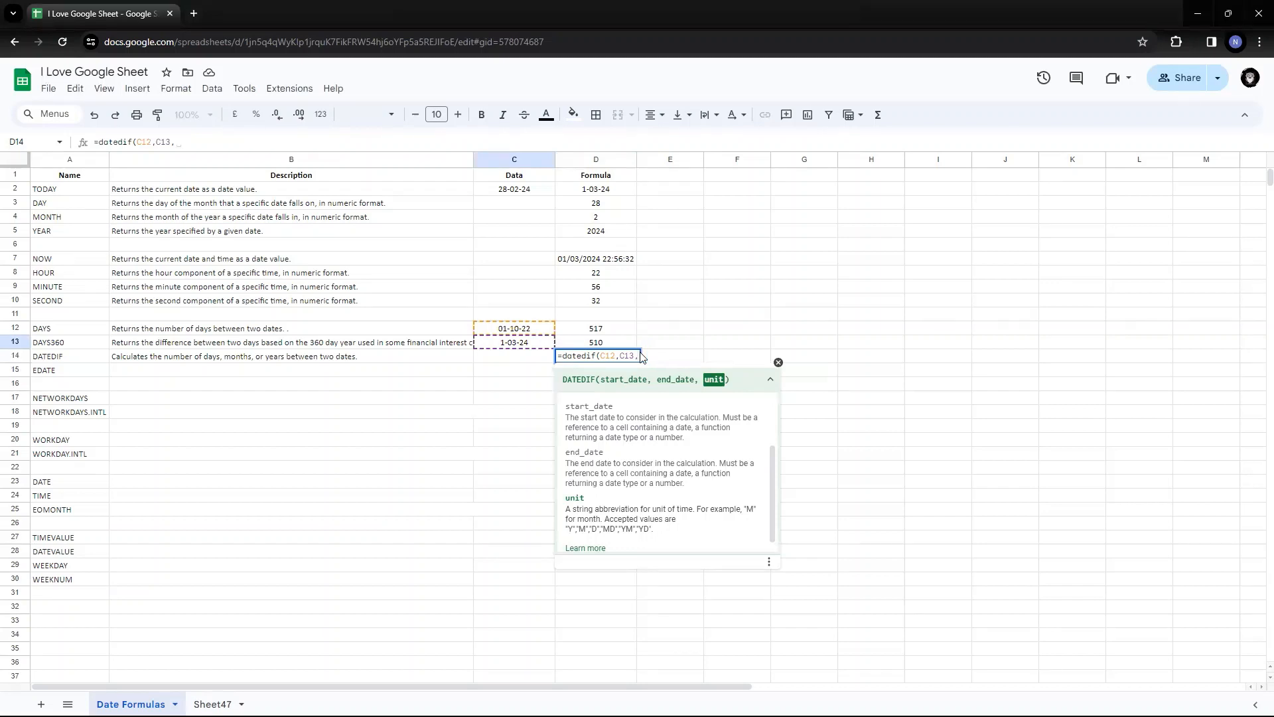
type("\"Y\")")
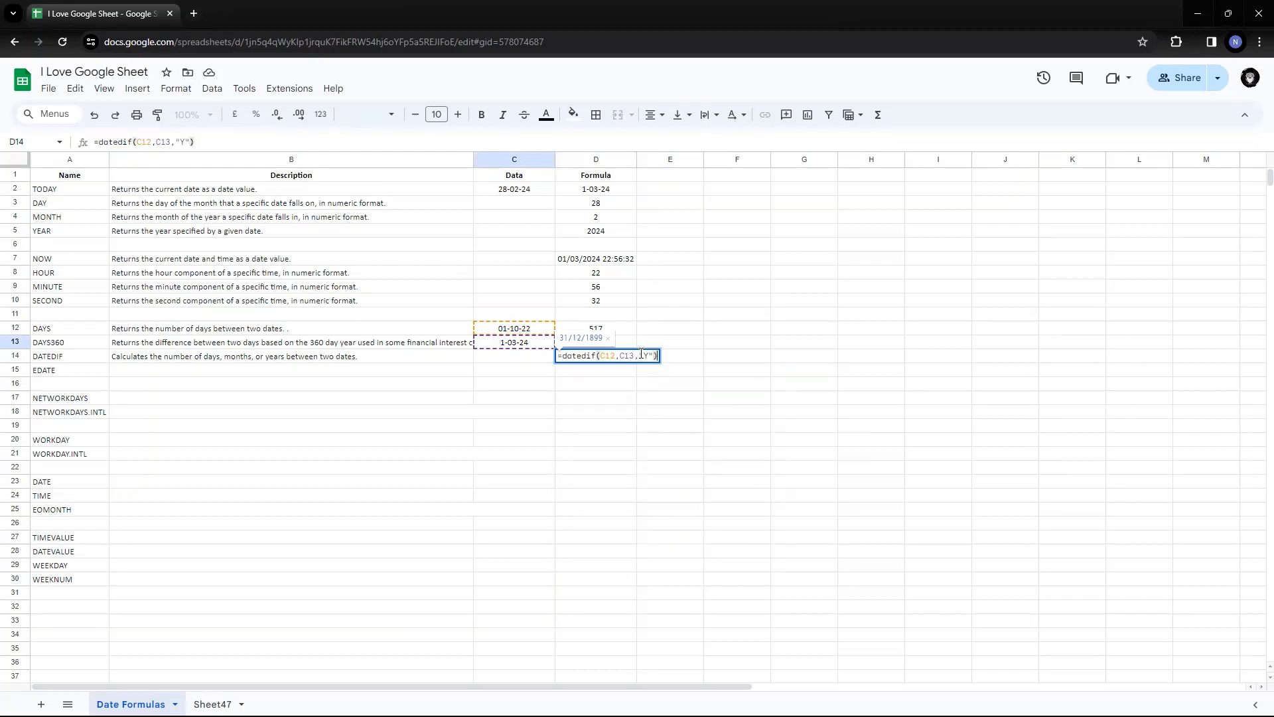
key("Return")
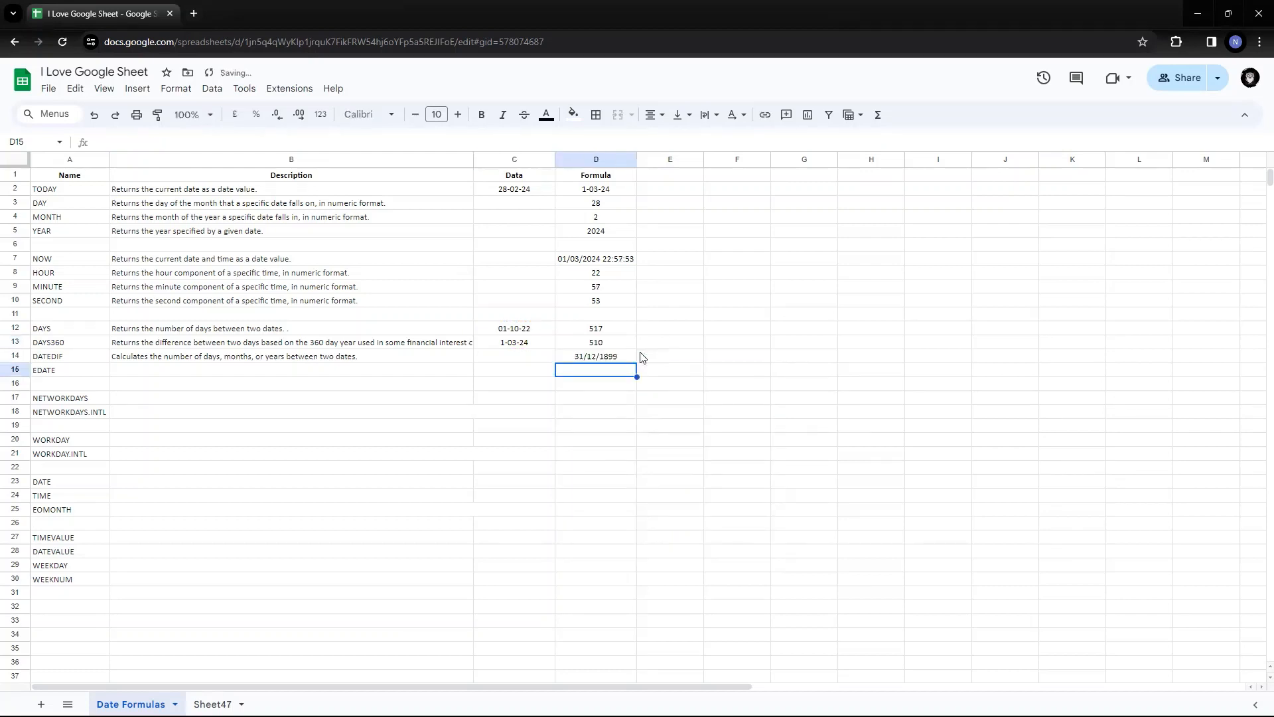
key("Up")
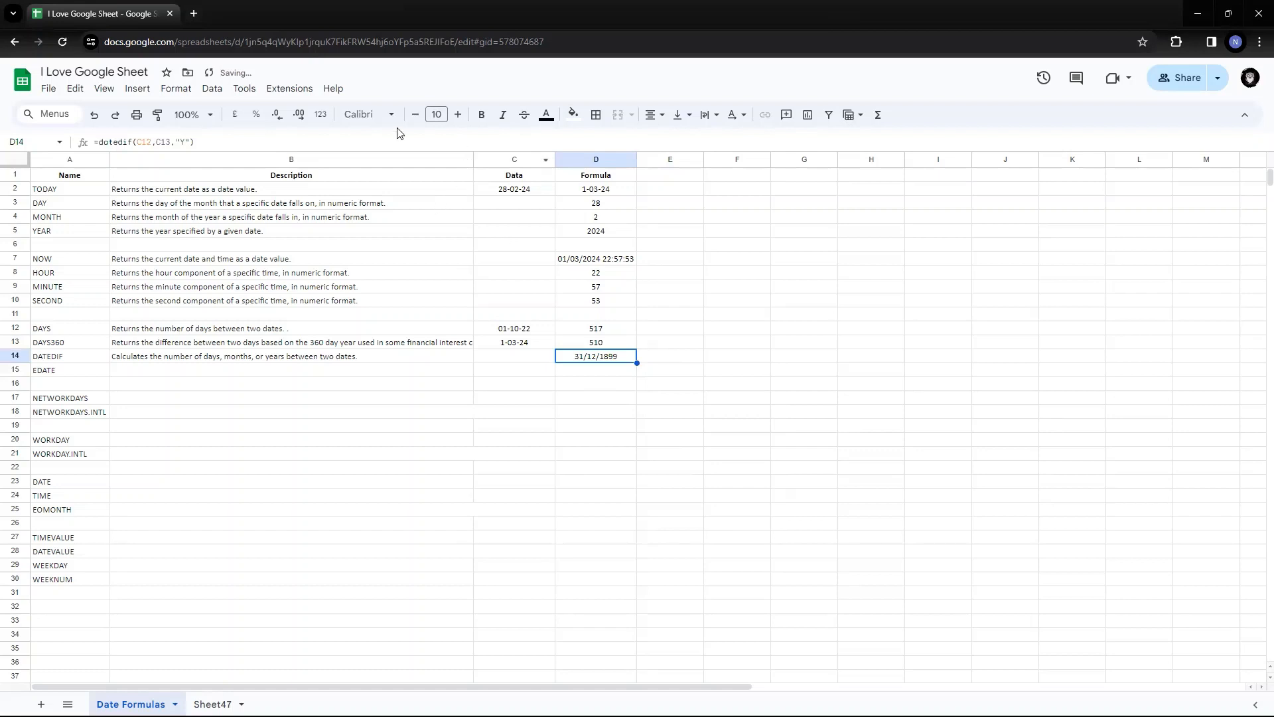
Format the DATEDIF result in D14 as a plain number with no decimal places
left_click(322, 119)
left_click(373, 194)
left_click(279, 116)
left_click(279, 116)
left_click(781, 357)
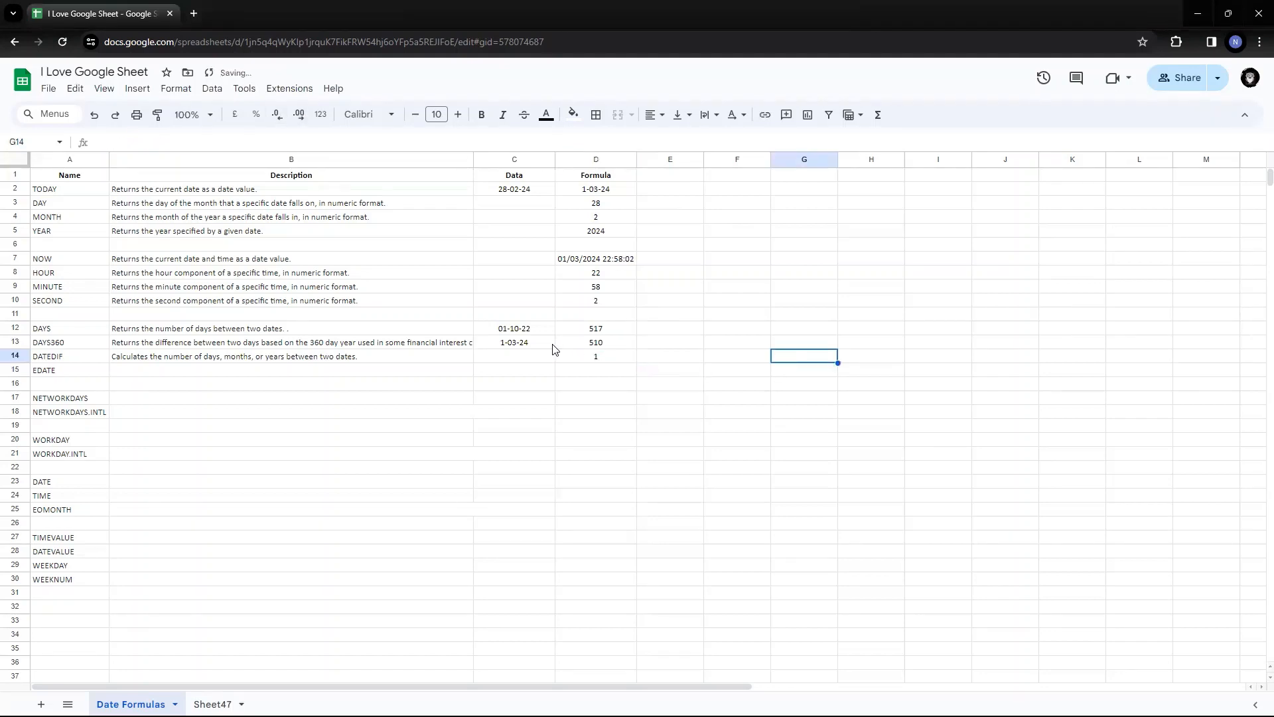
Review the dates in C12:C13 and change the DATEDIF unit in D14 to "M"
left_click_drag(541, 343, 539, 332)
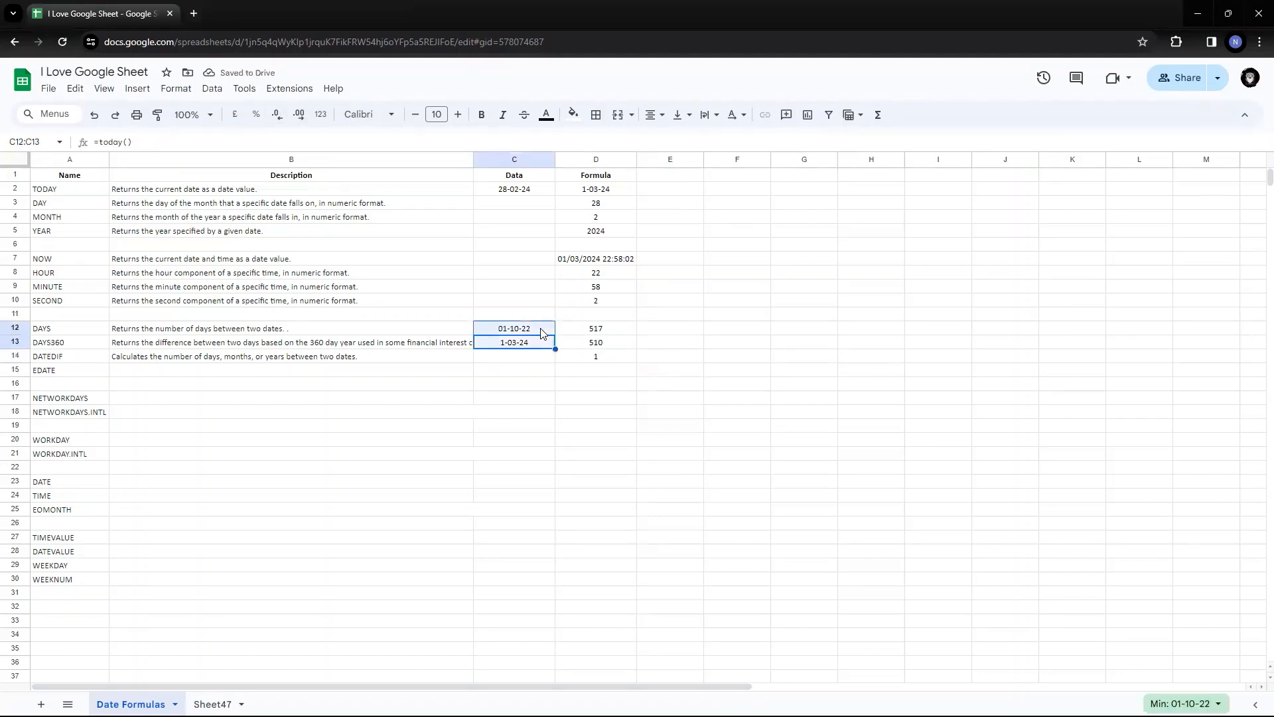
left_click(607, 356)
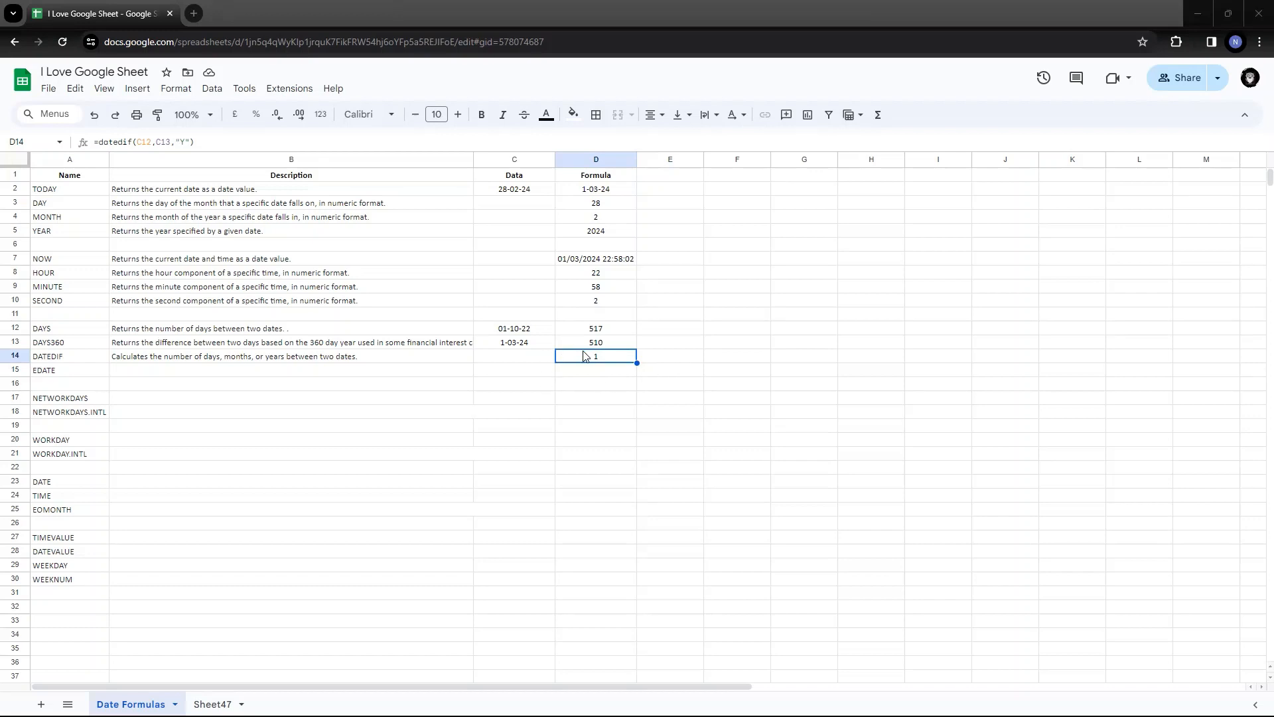
key("F2")
key("Left")
key("Left")
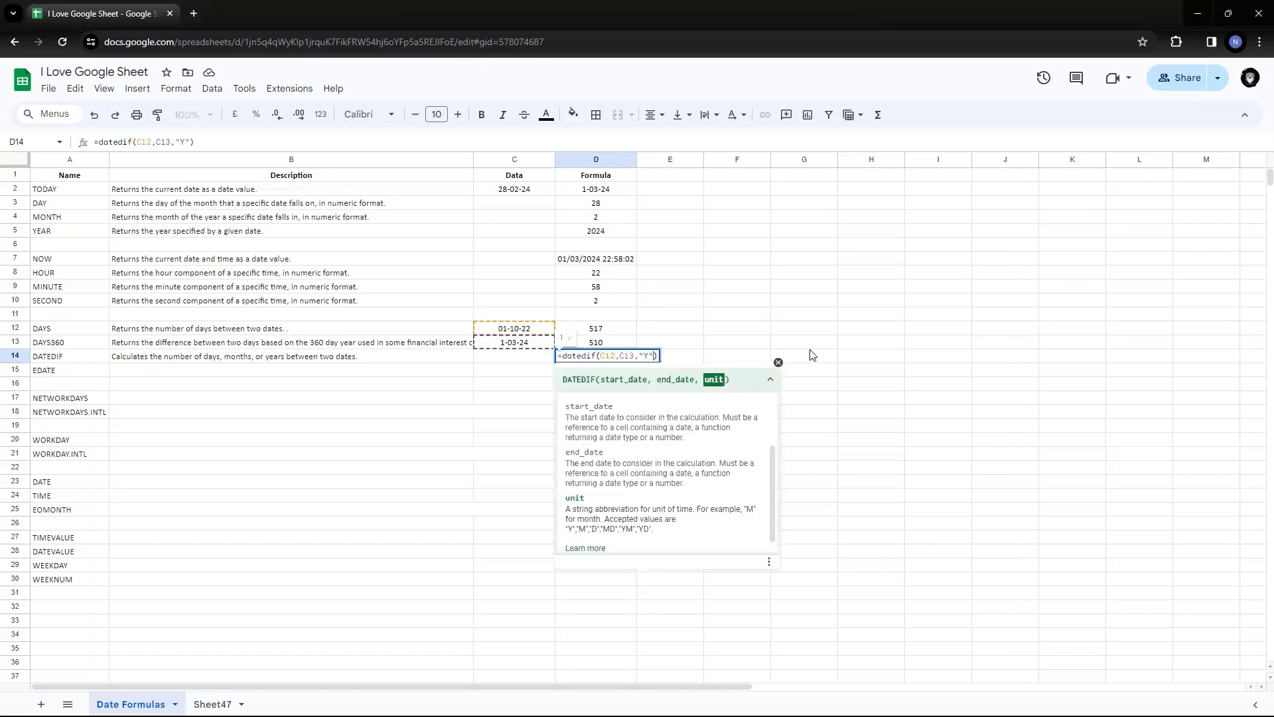
key("BackSpace")
type("M")
key("Return")
key("Up")
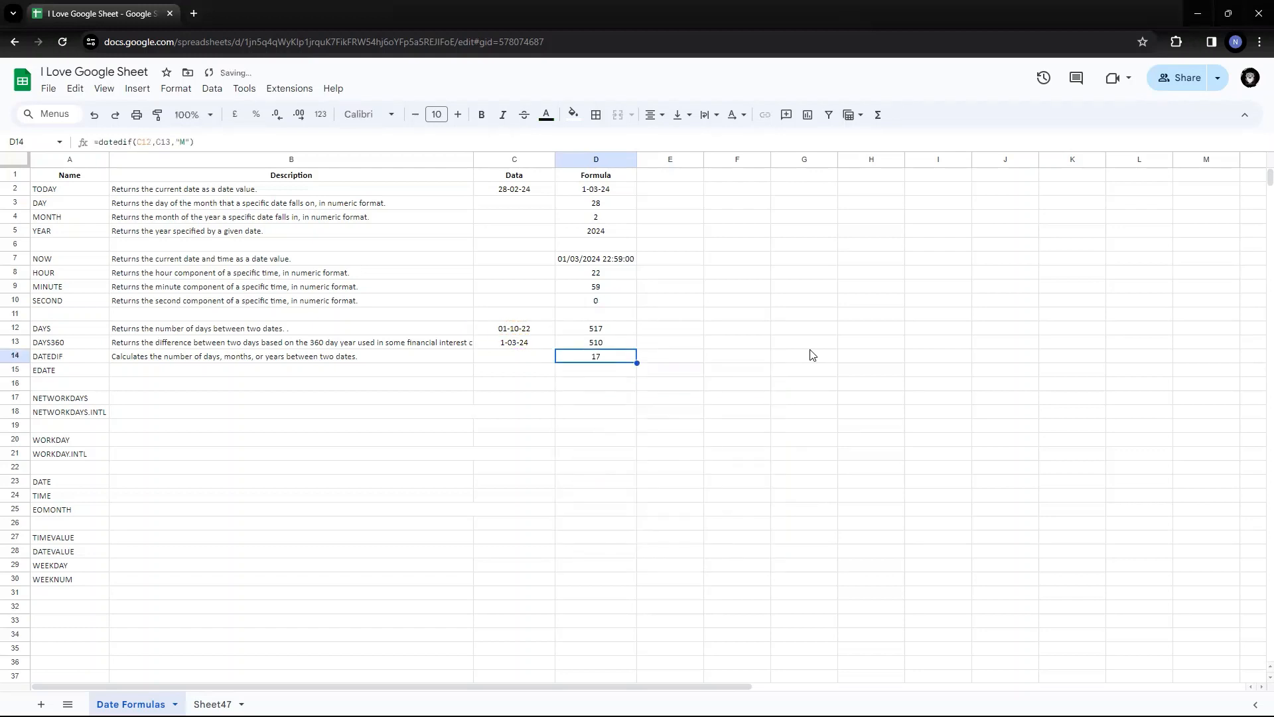
Check the start and end dates in C12 and C13, and change D14's DATEDIF unit to "D"
key("Left")
key("Up")
key("Up")
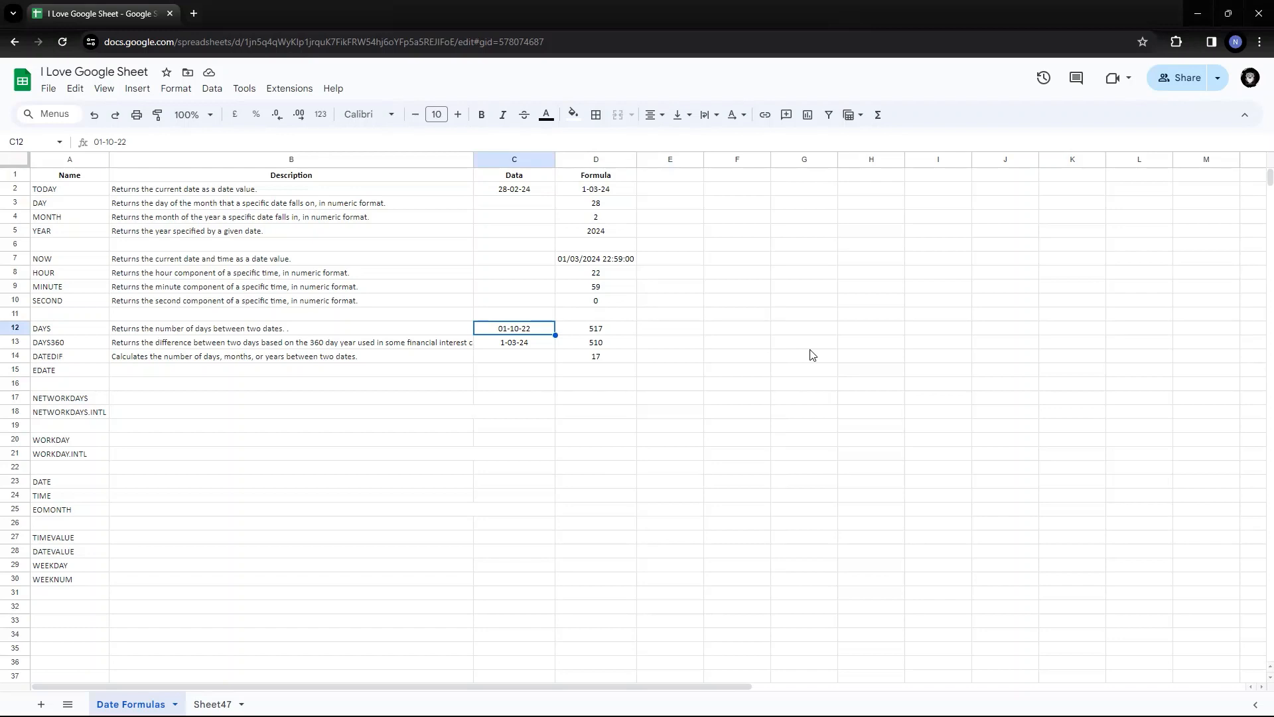
key("Down")
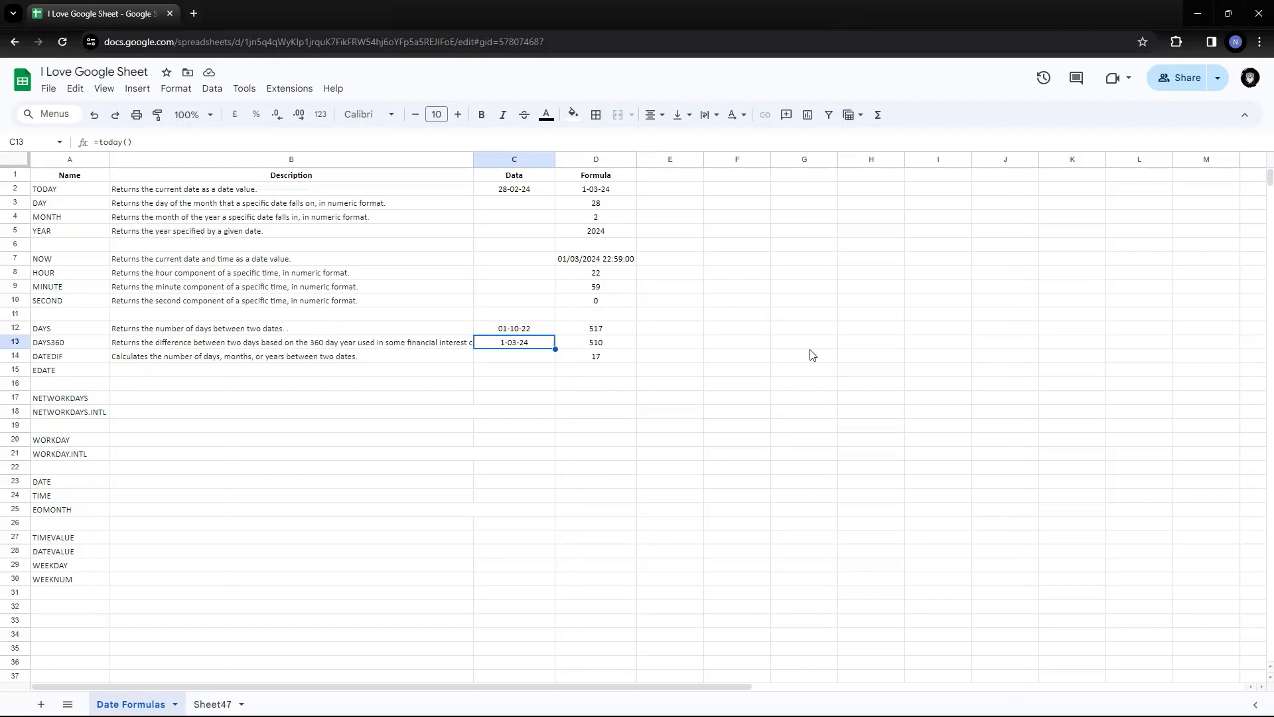
key("Right")
key("Down")
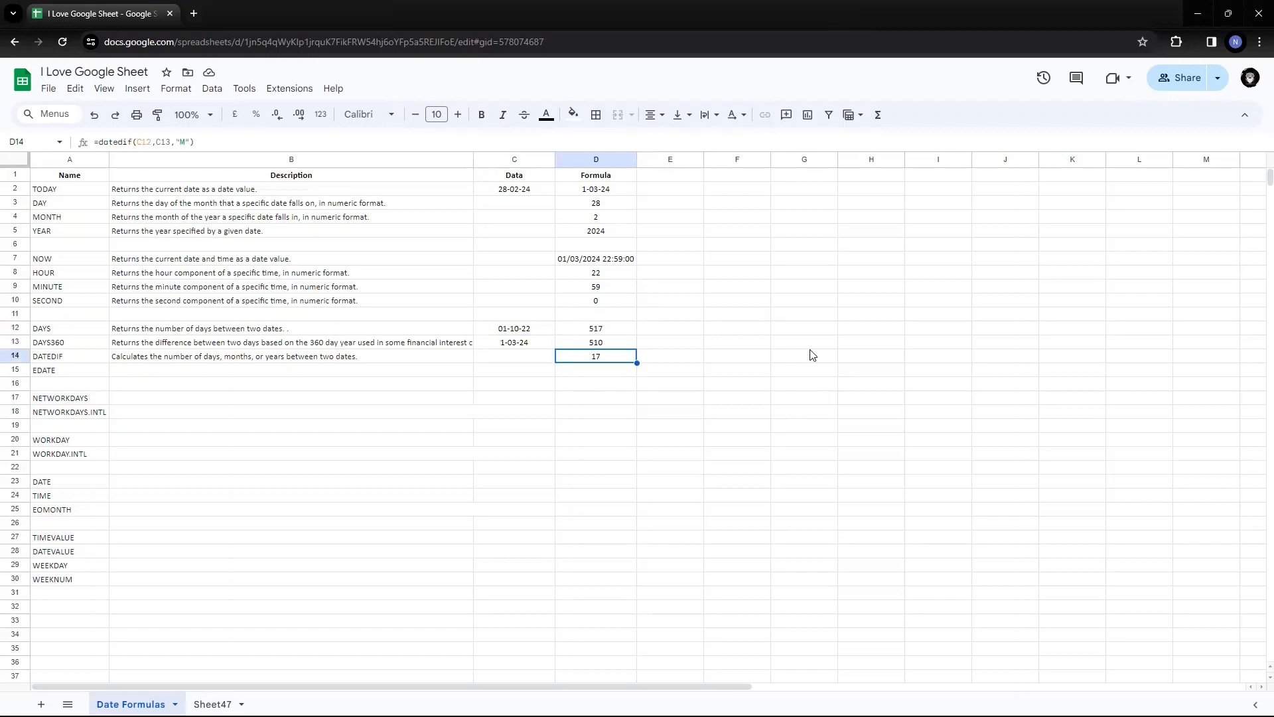
key("F2")
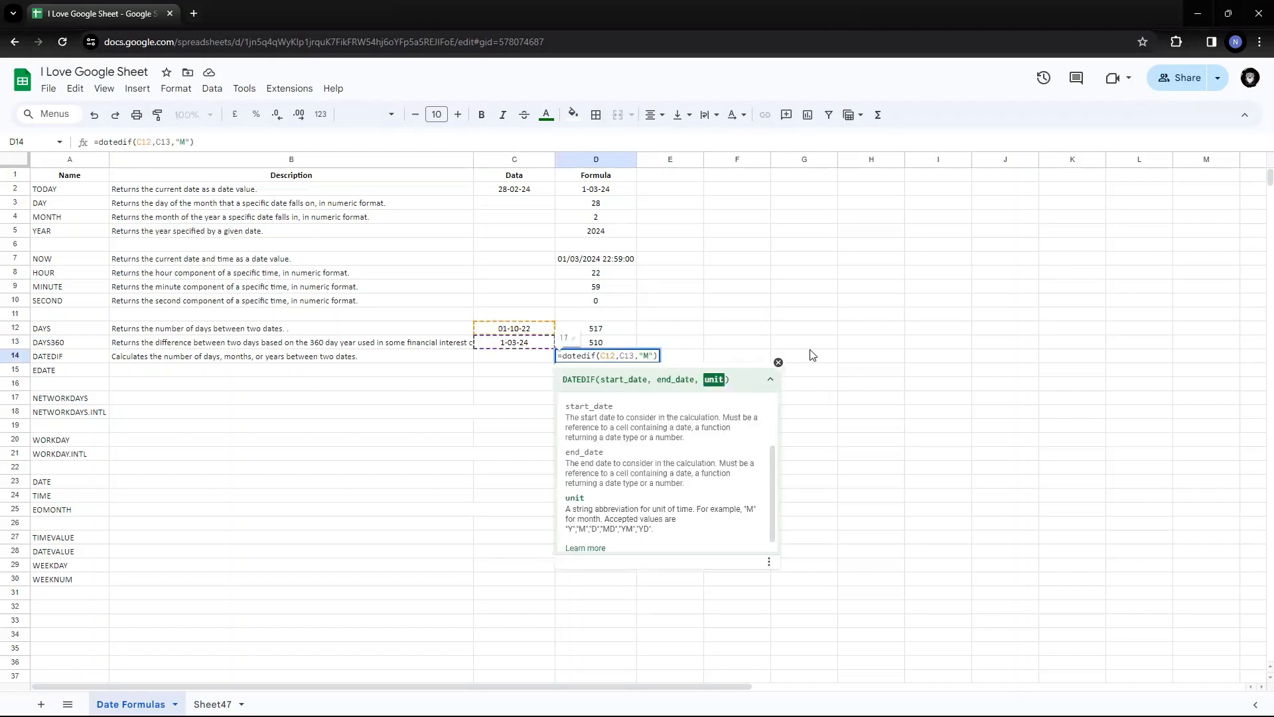
key("Delete")
type("D")
key("Return")
Compare the DAYS and DAYS360 results in D12 and D13 with the DATEDIF result in D14
key("Up")
key("Up")
key("Up")
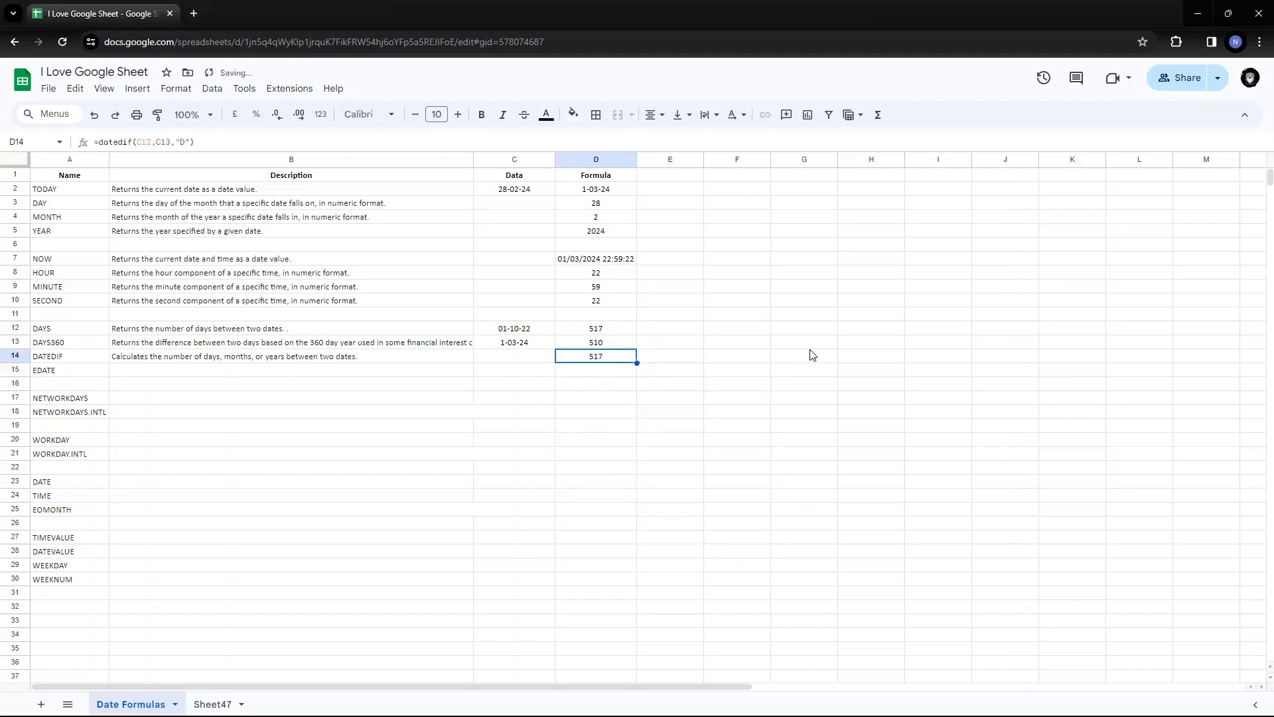
key("Left")
key("Left")
key("Right")
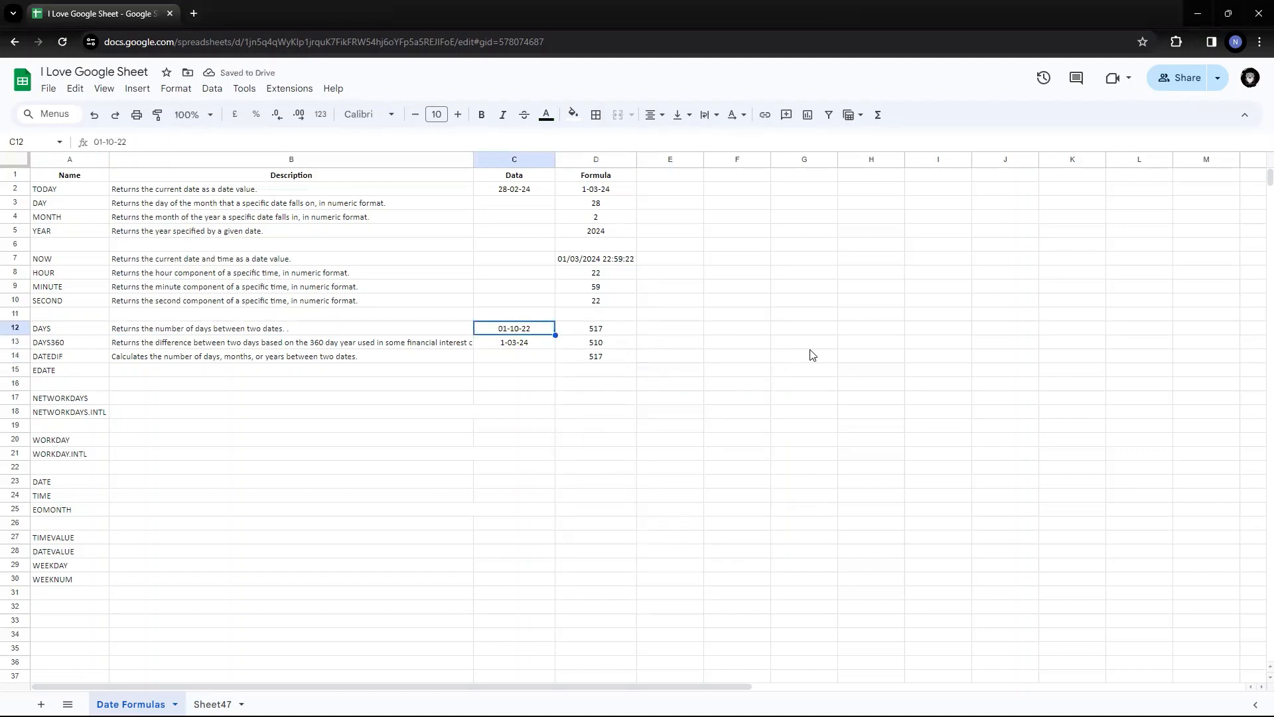
key("Right")
key("shift+Down")
key("Down")
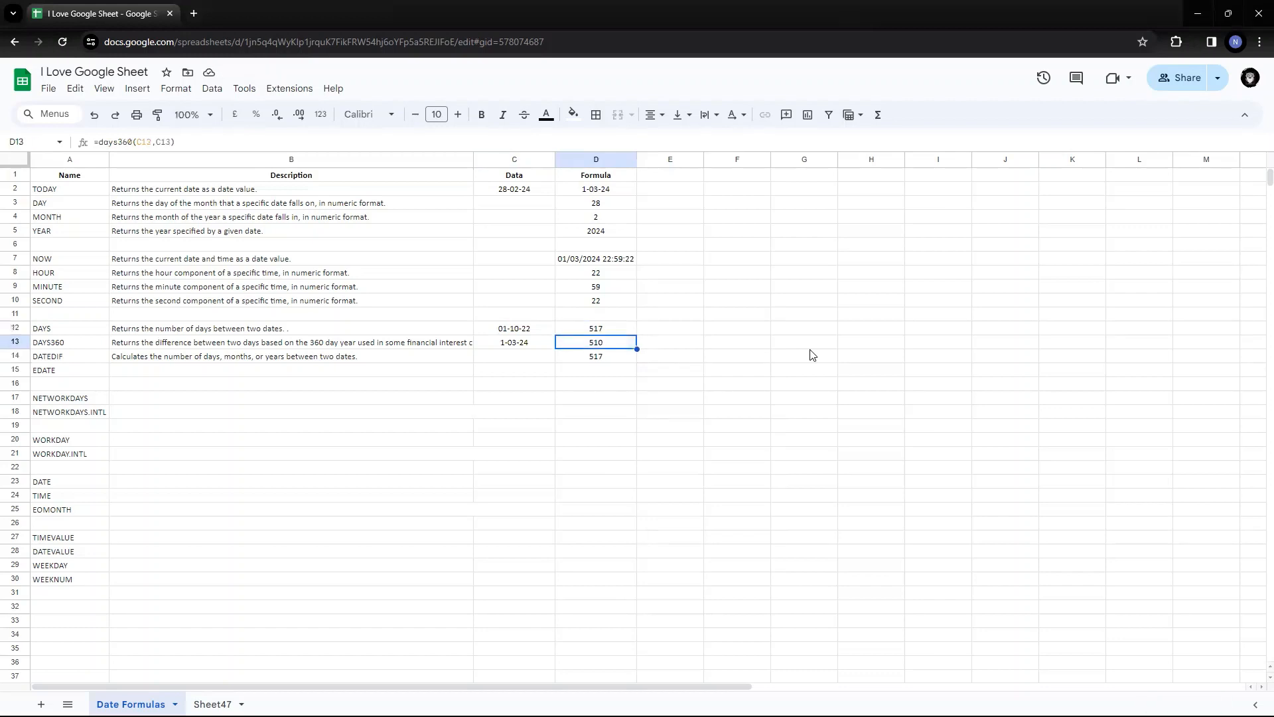
key("Up")
key("Up")
key("Down")
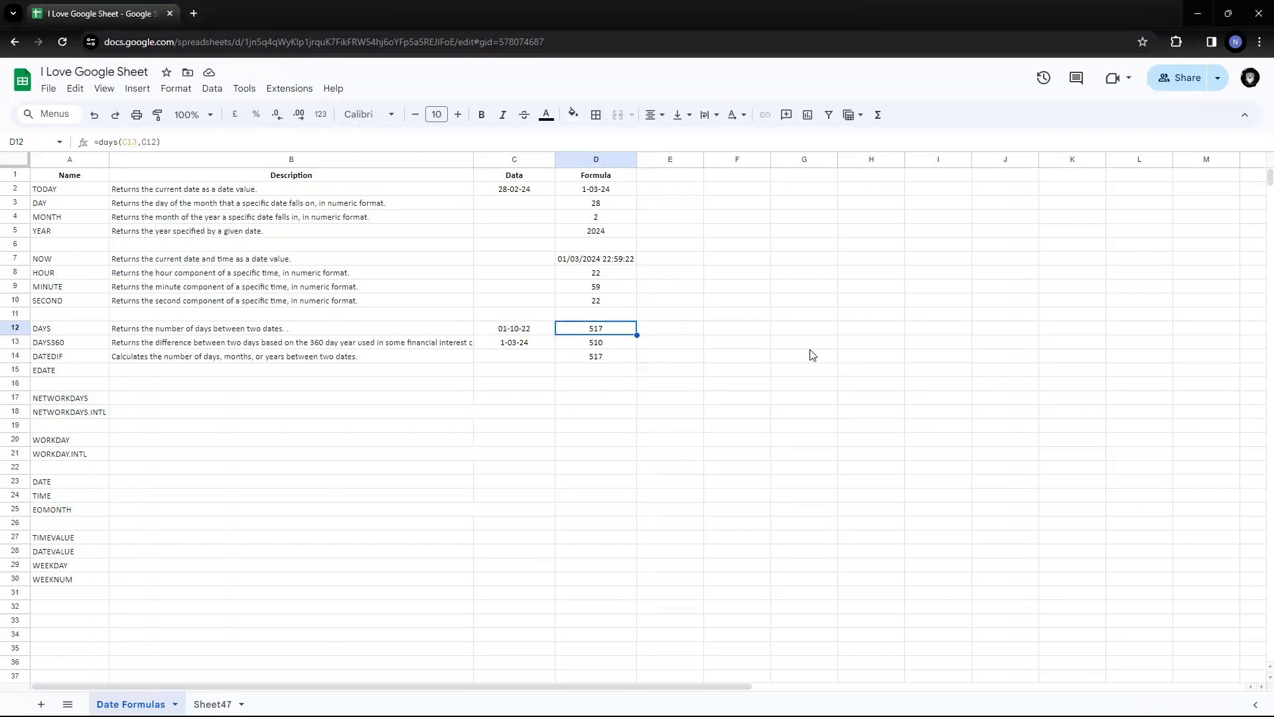
key("Down")
key("Down")
Change the DATEDIF unit in D14 from days to "Y"
key("F2")
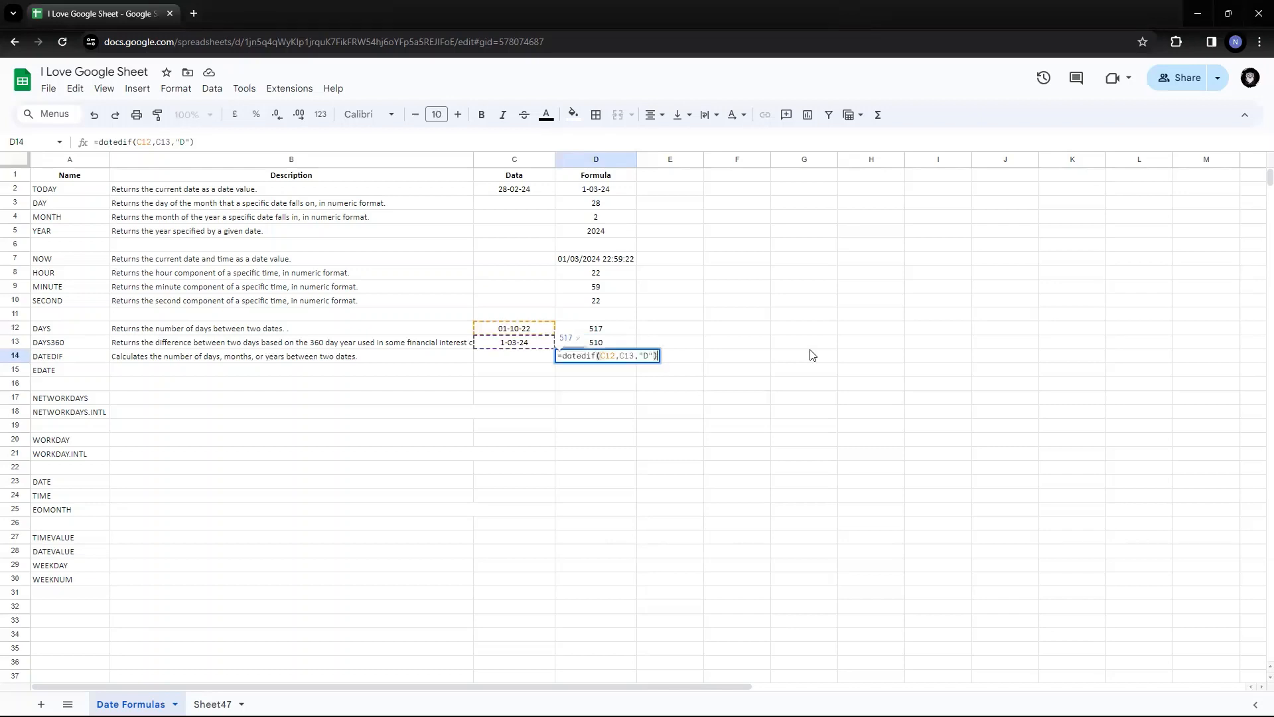
key("Left")
key("Left")
key("BackSpace")
type("Y")
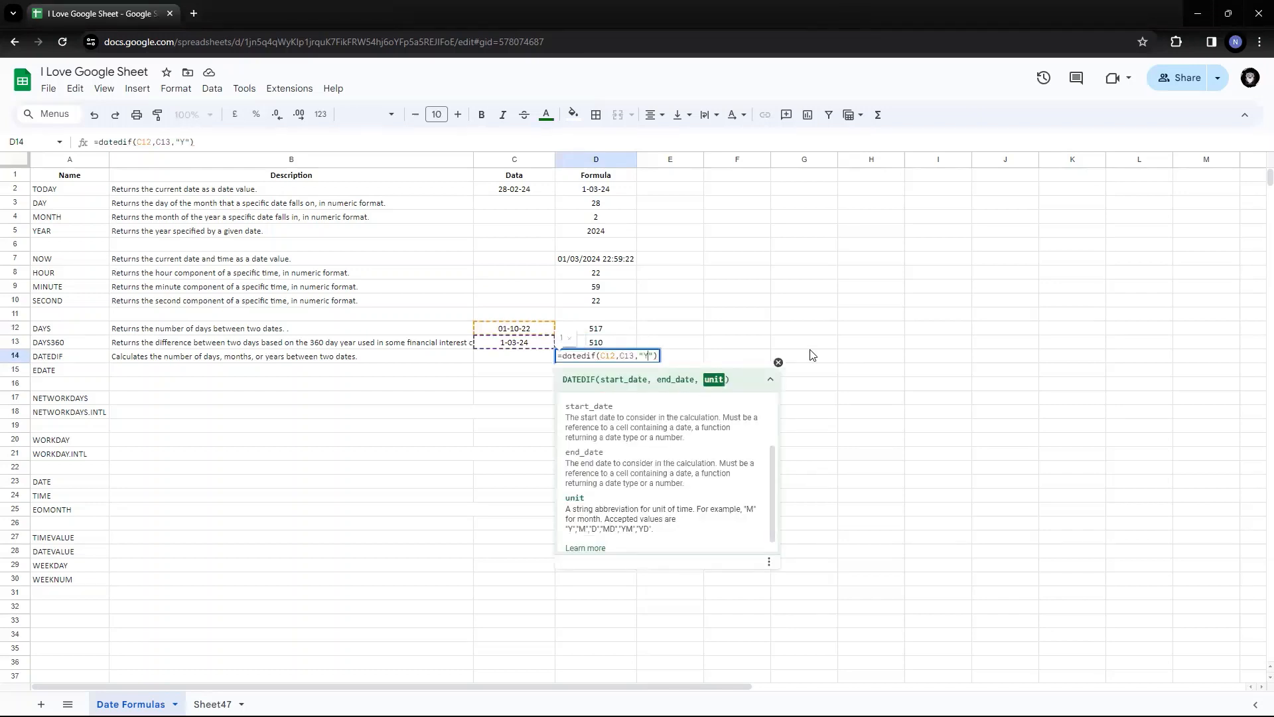
key("Return")
key("Up")
Change the DATEDIF unit in D14 from years to "M"
key("F2")
key("Left")
key("Left")
key("BackSpace")
type("M")
key("Return")
key("Up")
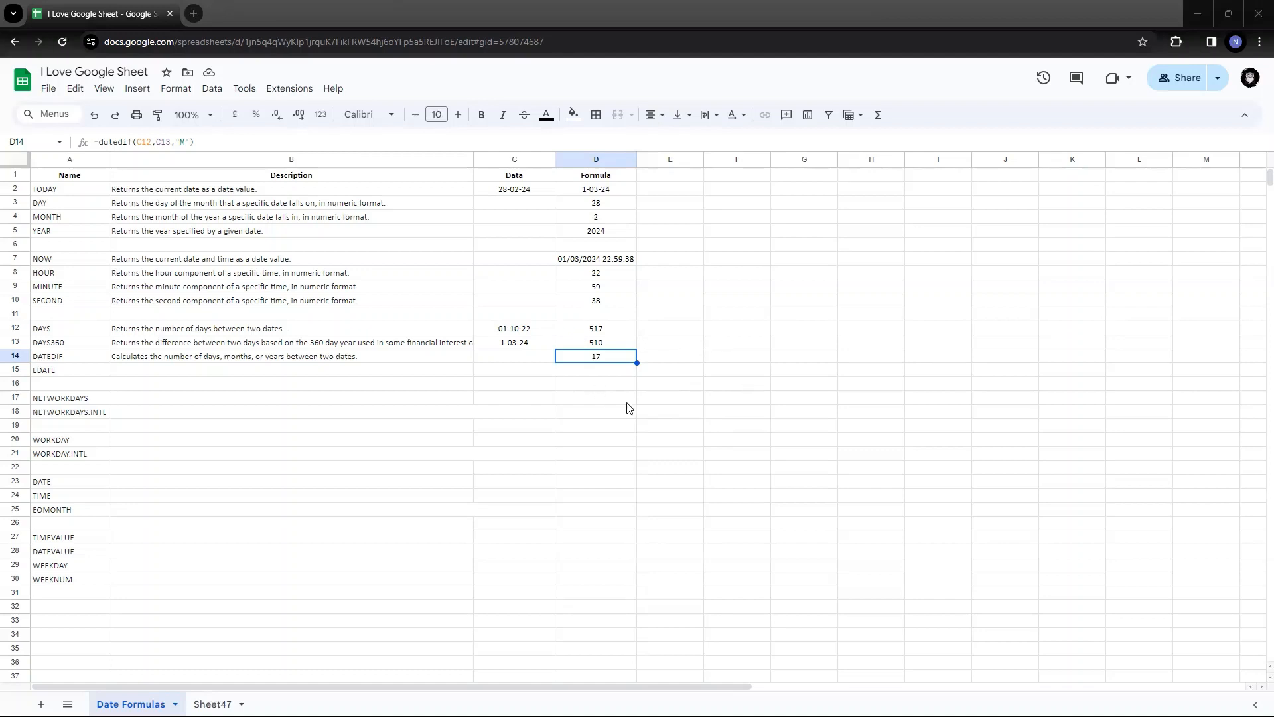
Change the DATEDIF unit in D14 to "MD" and inspect the resulting formula
double_click(624, 357)
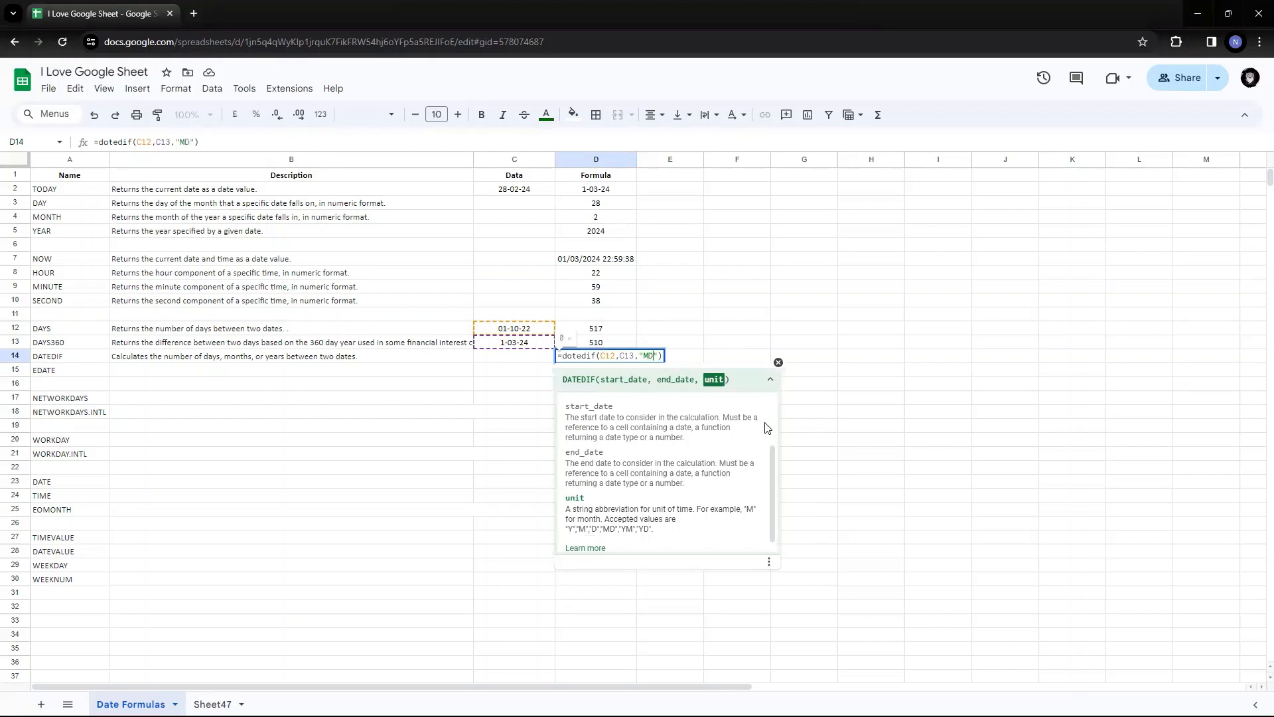
key("Return")
key("Up")
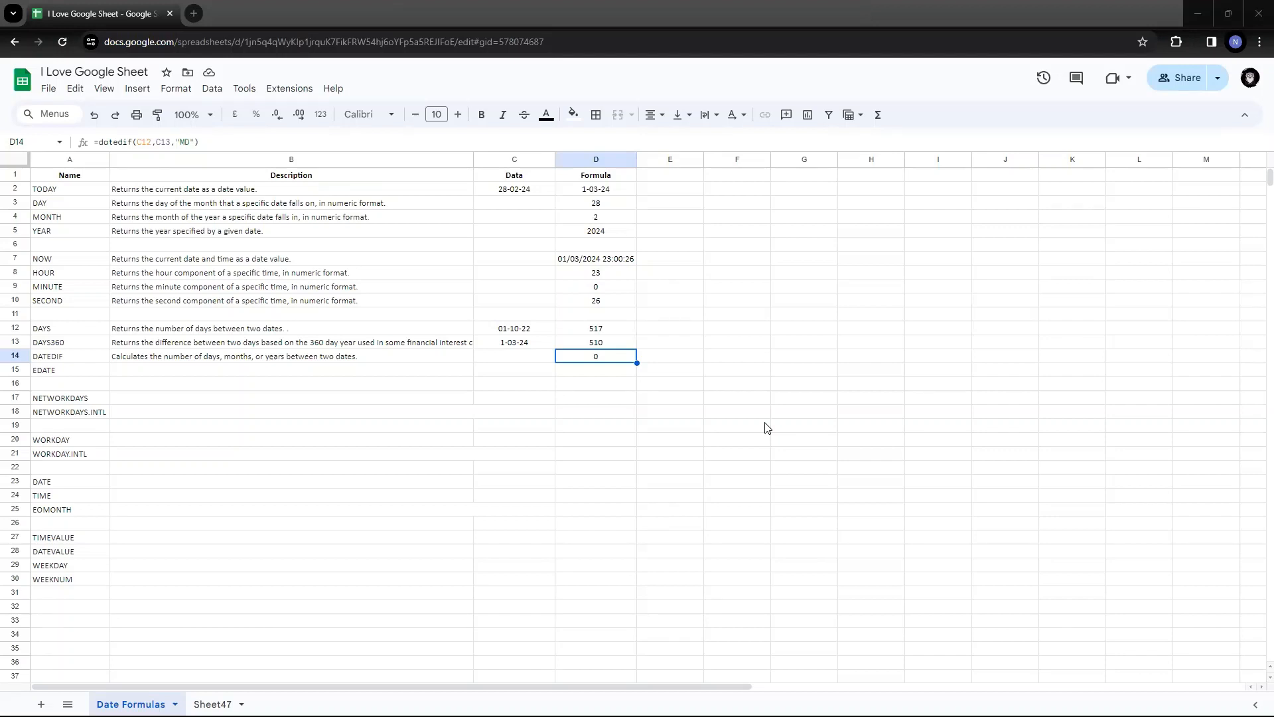
left_click(260, 139)
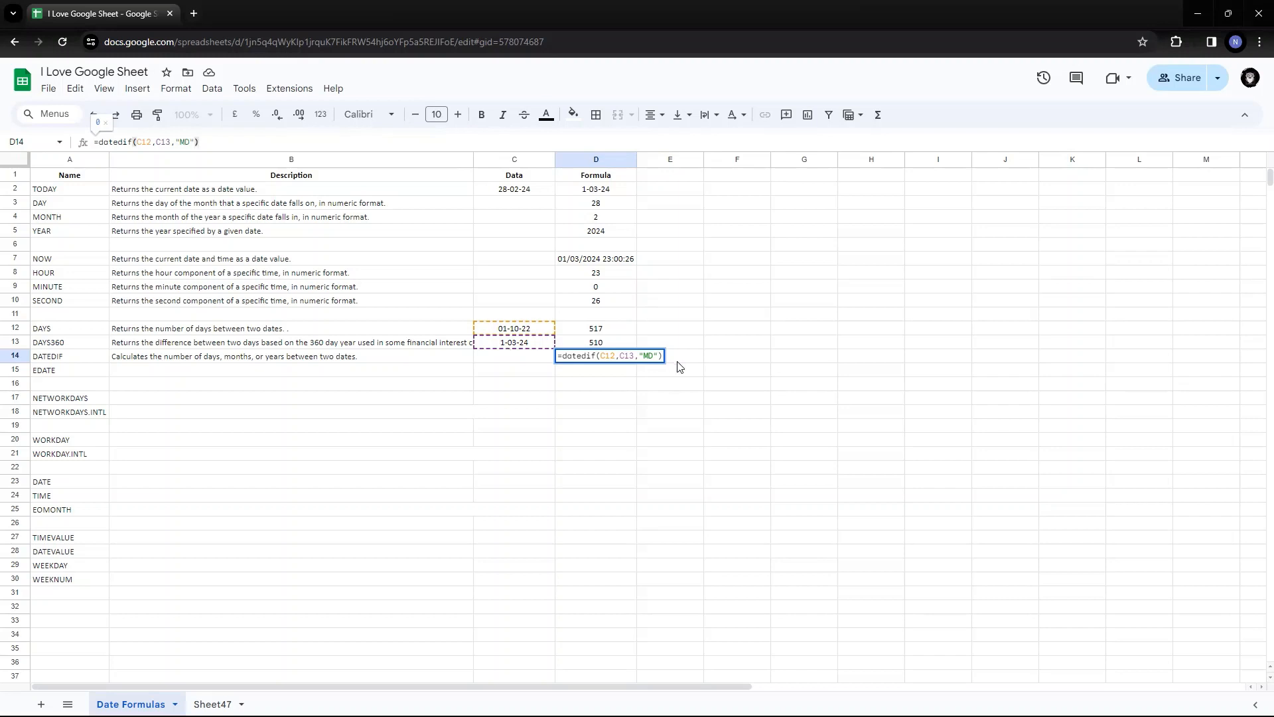
key("Return")
double_click(498, 348)
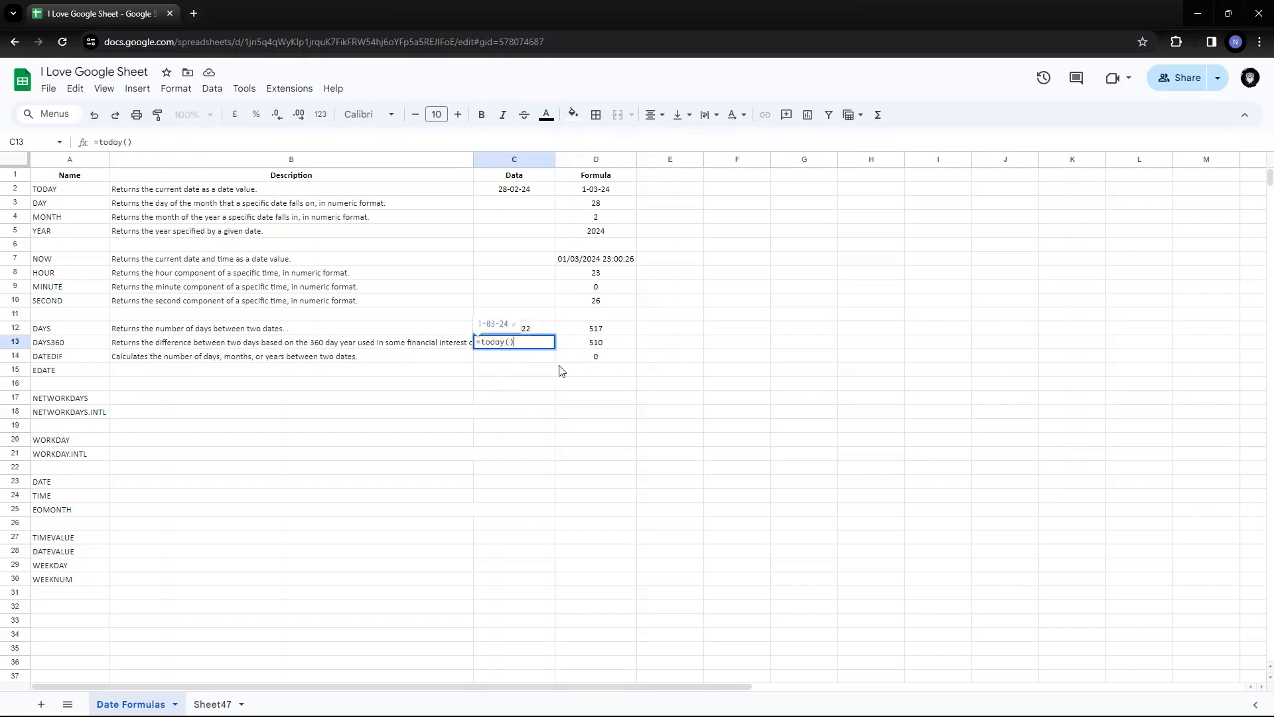
key("Escape")
double_click(516, 329)
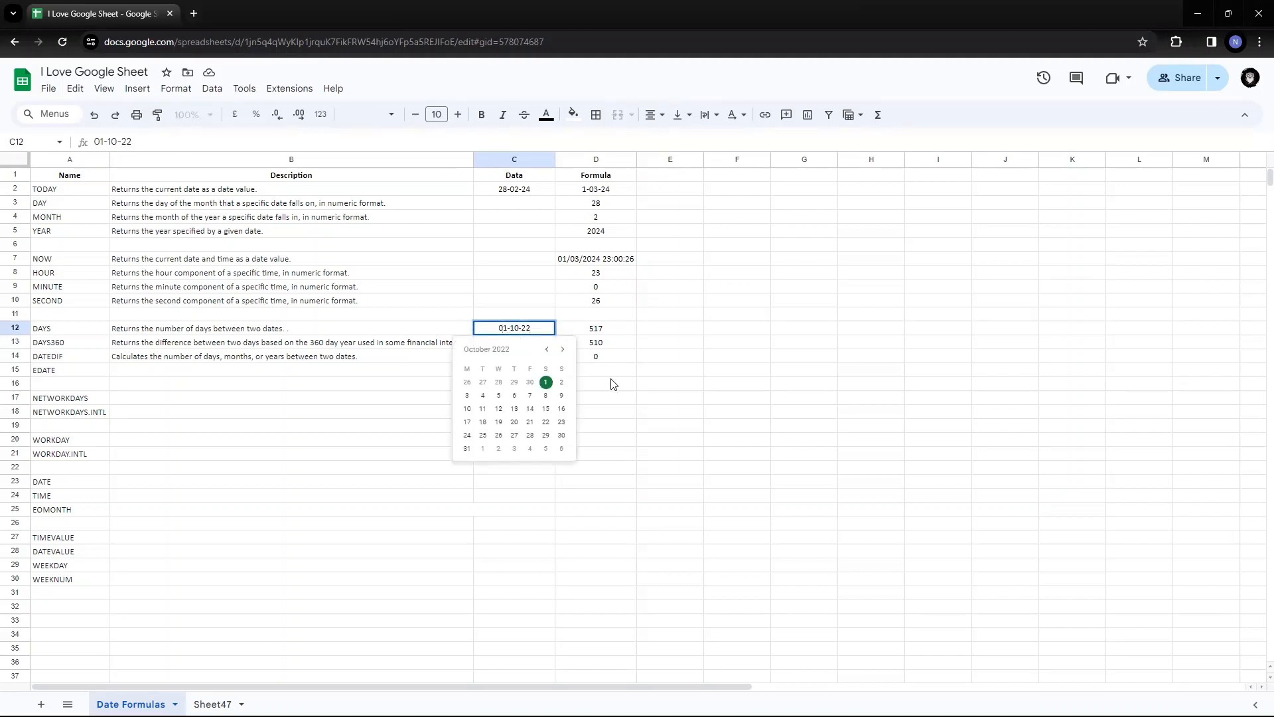
key("F1")
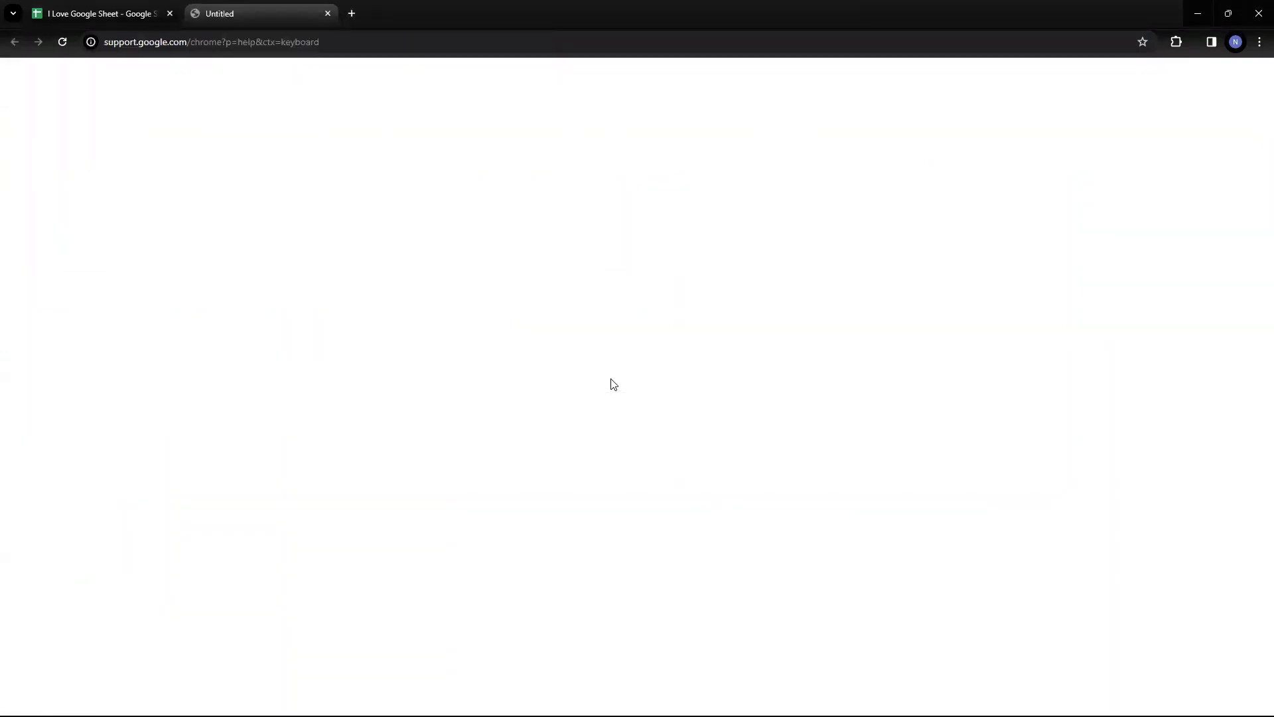
left_click(328, 13)
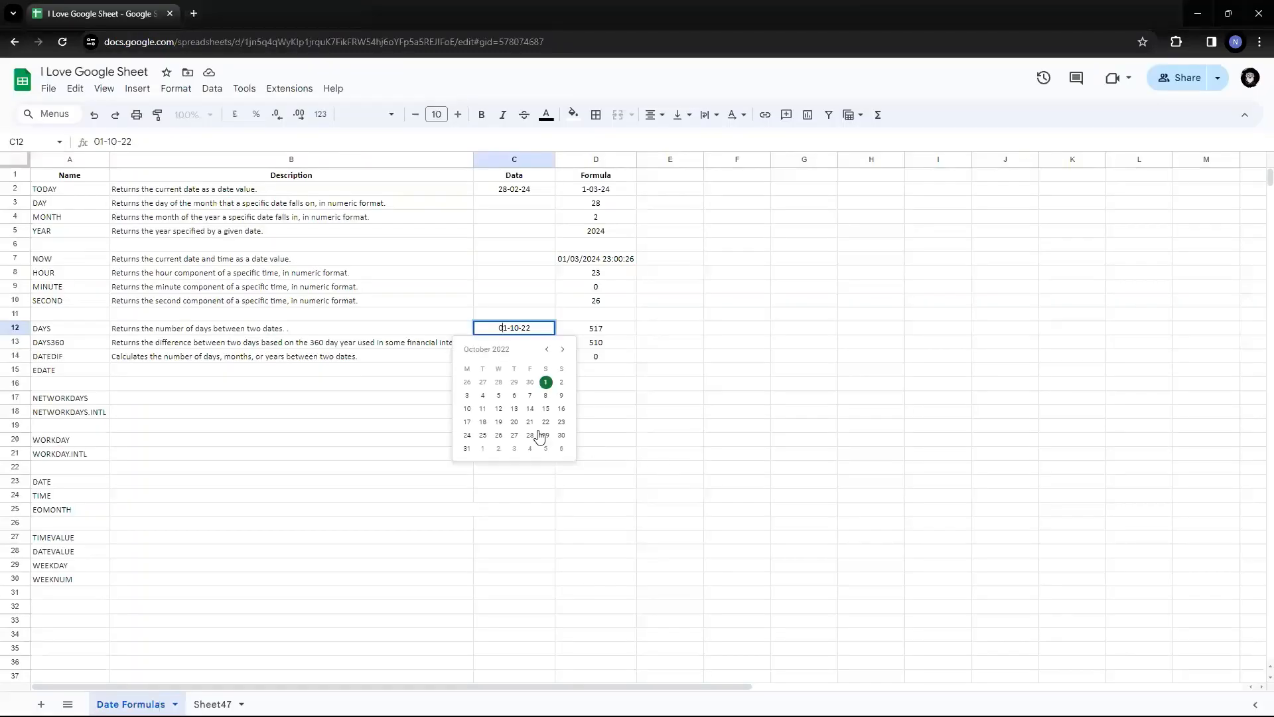
key("Escape")
Replace the TODAY formula in C13 with its static value and change the date to 10-03-24
left_click(516, 347)
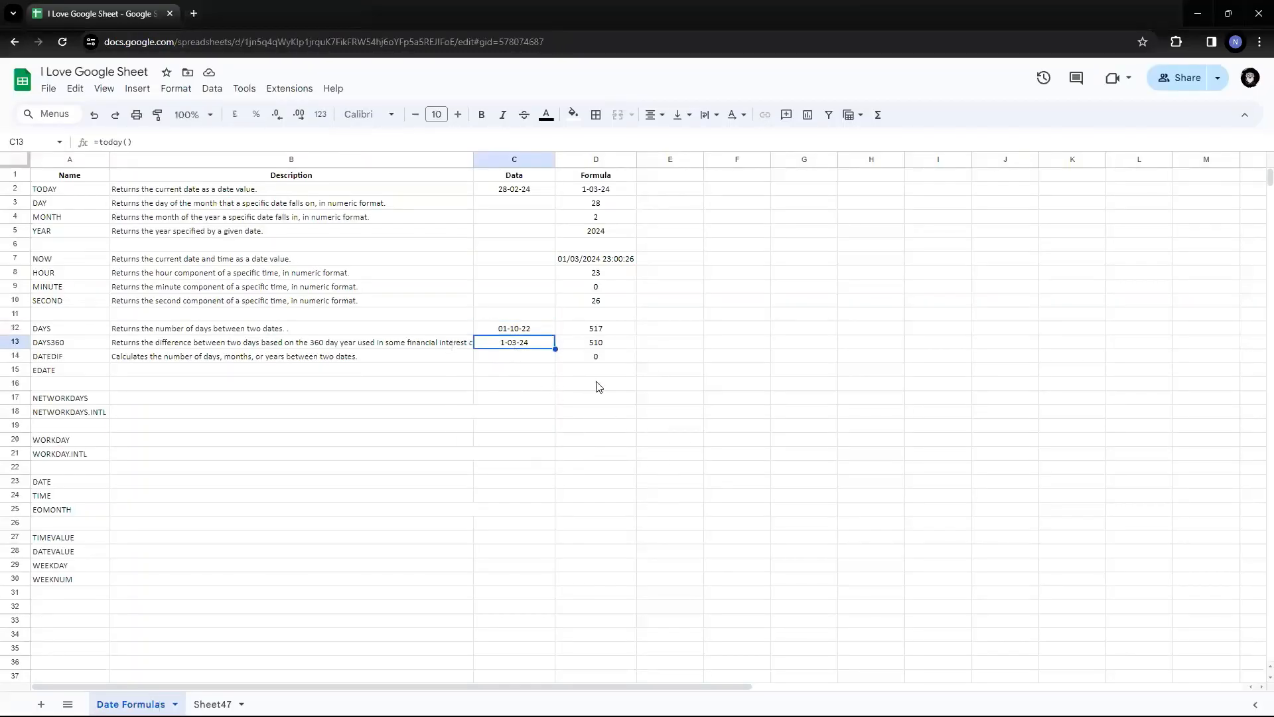
key("ctrl+c")
key("ctrl+shift+v")
key("F2")
key("Left")
key("Left")
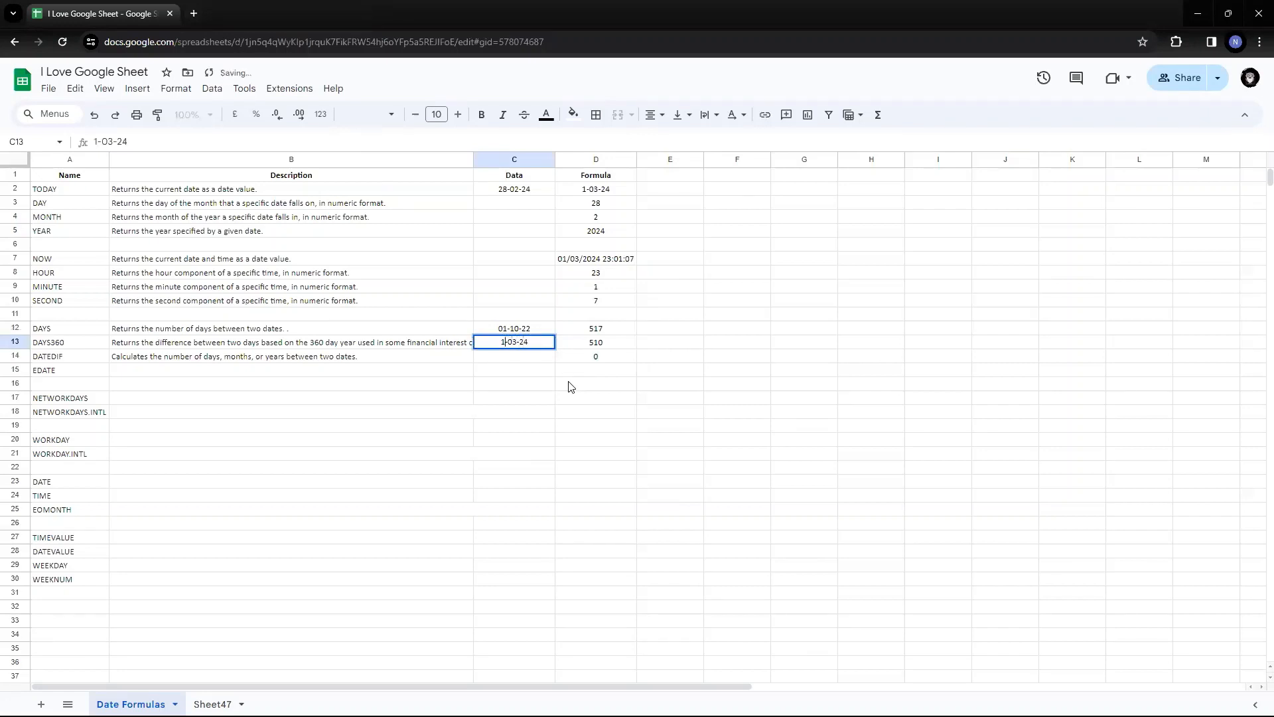
type("0")
key("Return")
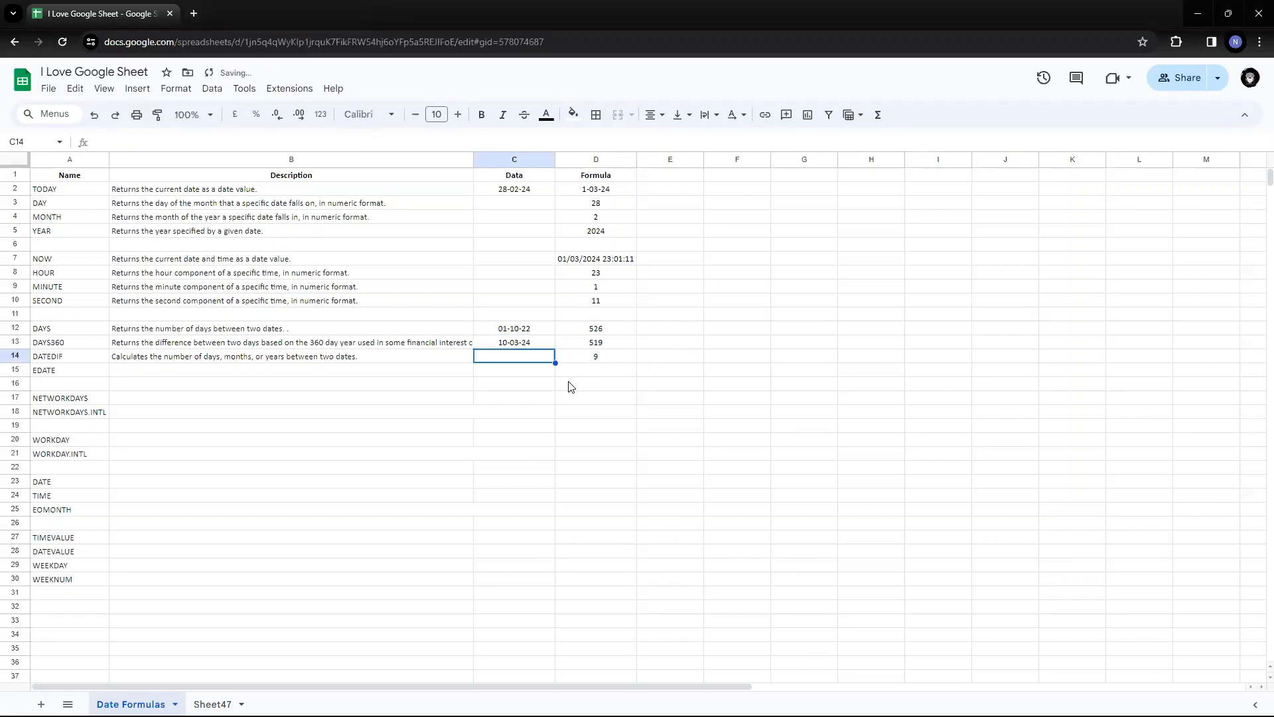
Examine the "MD" result in D14 against the start and end dates in C12:C13
key("Right")
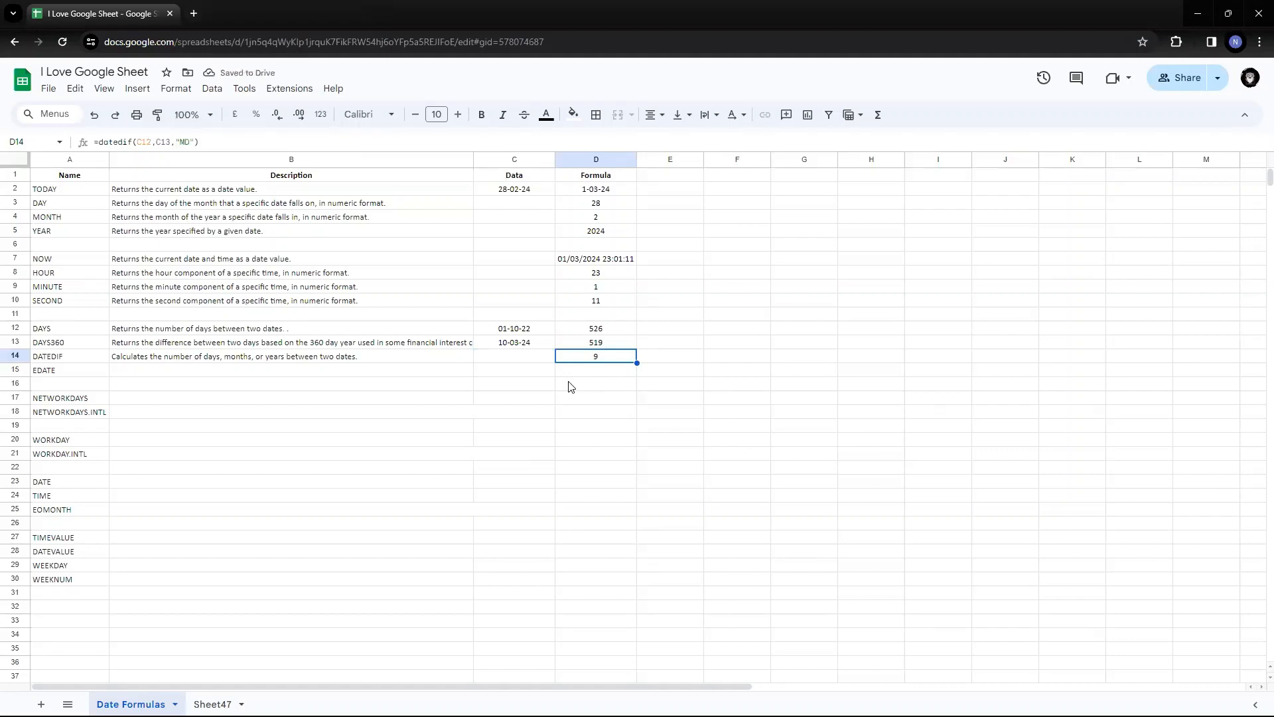
key("Left")
key("Up")
key("Up")
key("shift+Left")
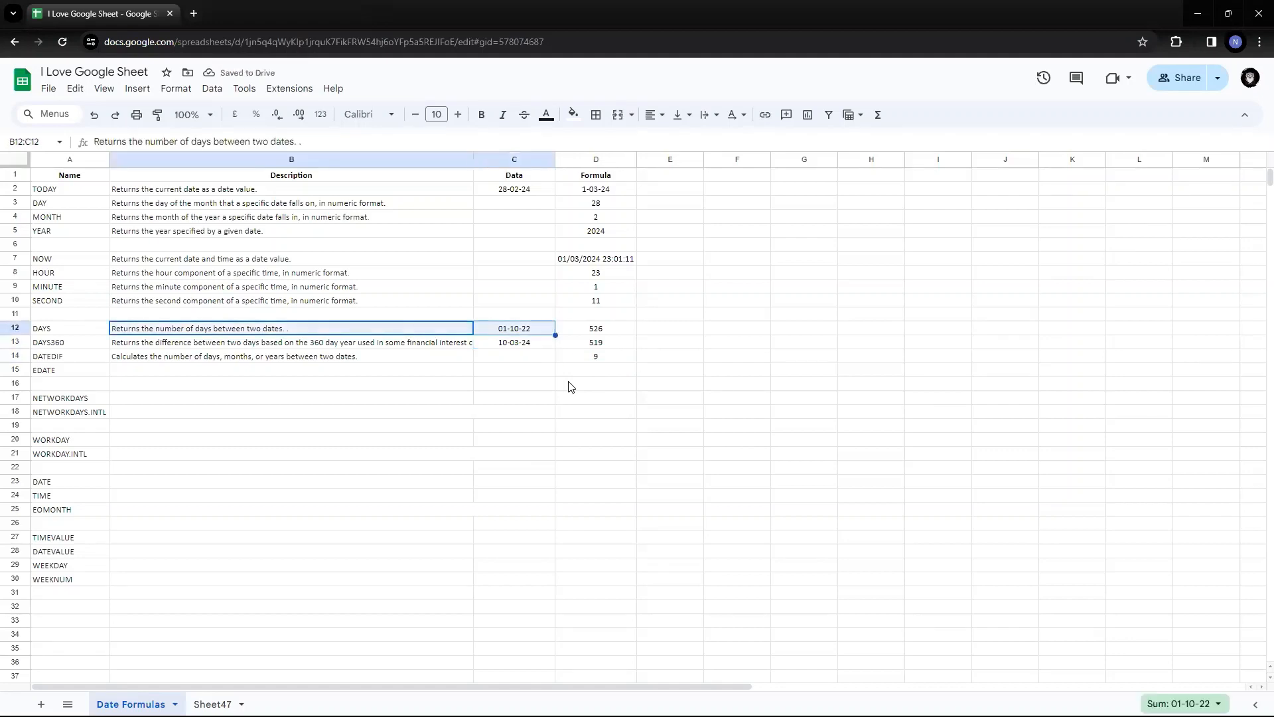
key("shift+Right")
key("shift+Down")
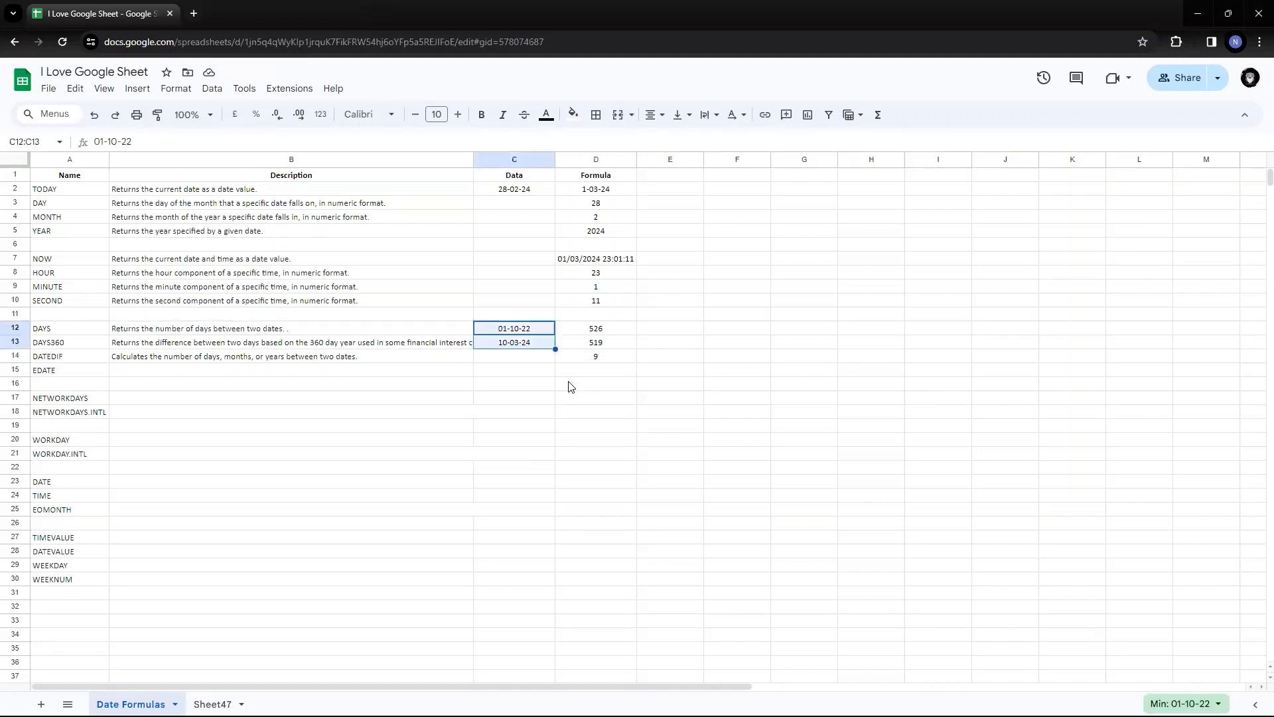
key("Right")
key("Left")
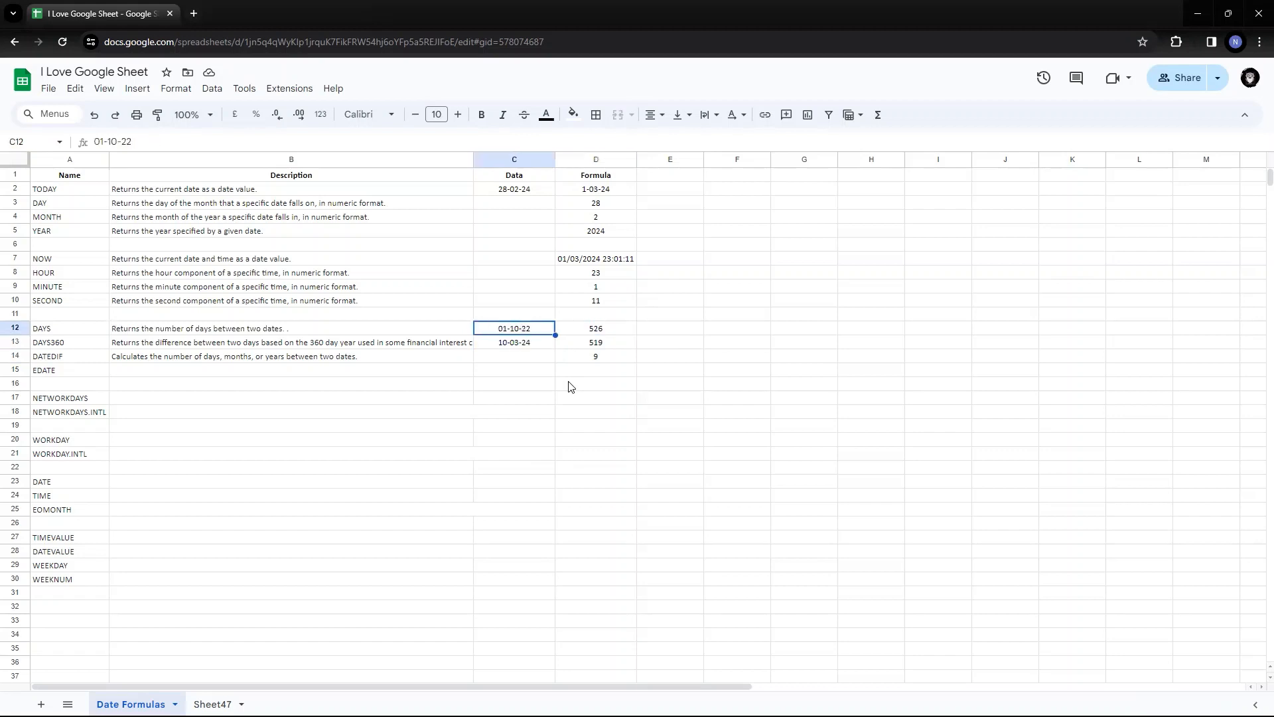
key("shift+Down")
key("Right")
key("Down")
key("Down")
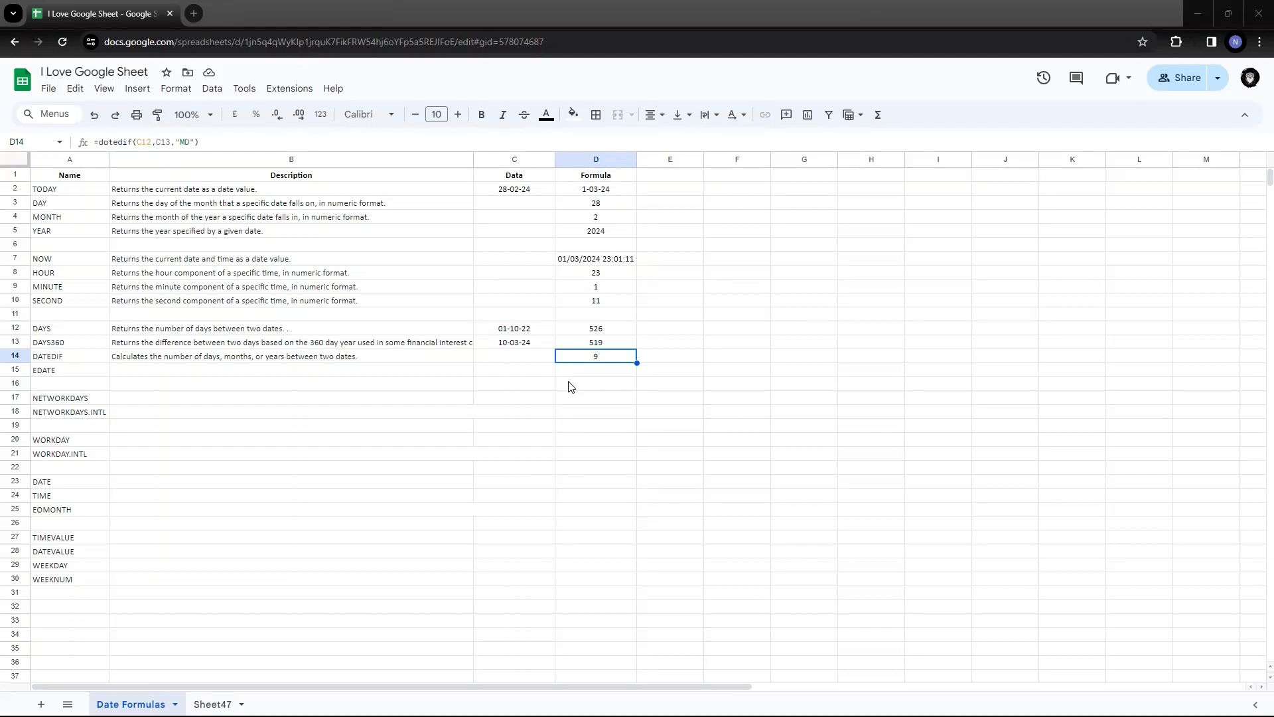
Change the DATEDIF unit in D14 to "YM" and check it against the dates in C12 and C13
double_click(602, 363)
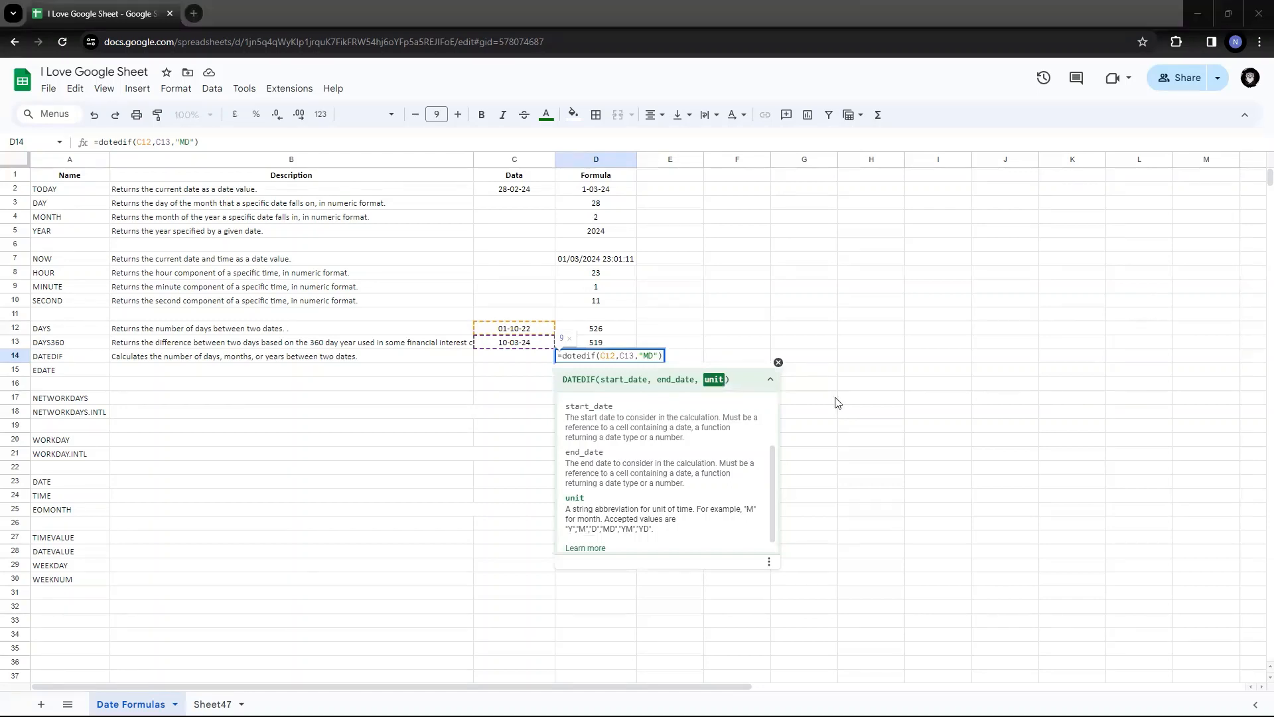
key("BackSpace")
key("Left")
type("Y")
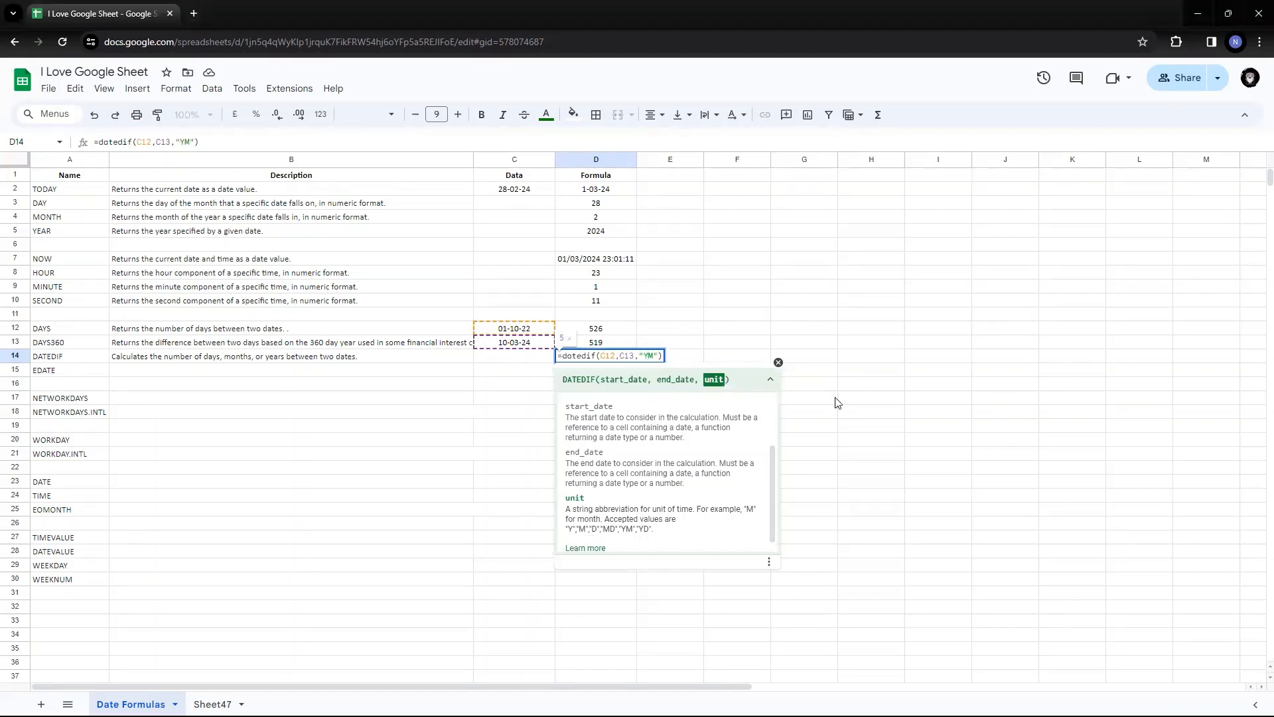
key("Return")
key("Left")
key("Up")
key("Up")
key("Up")
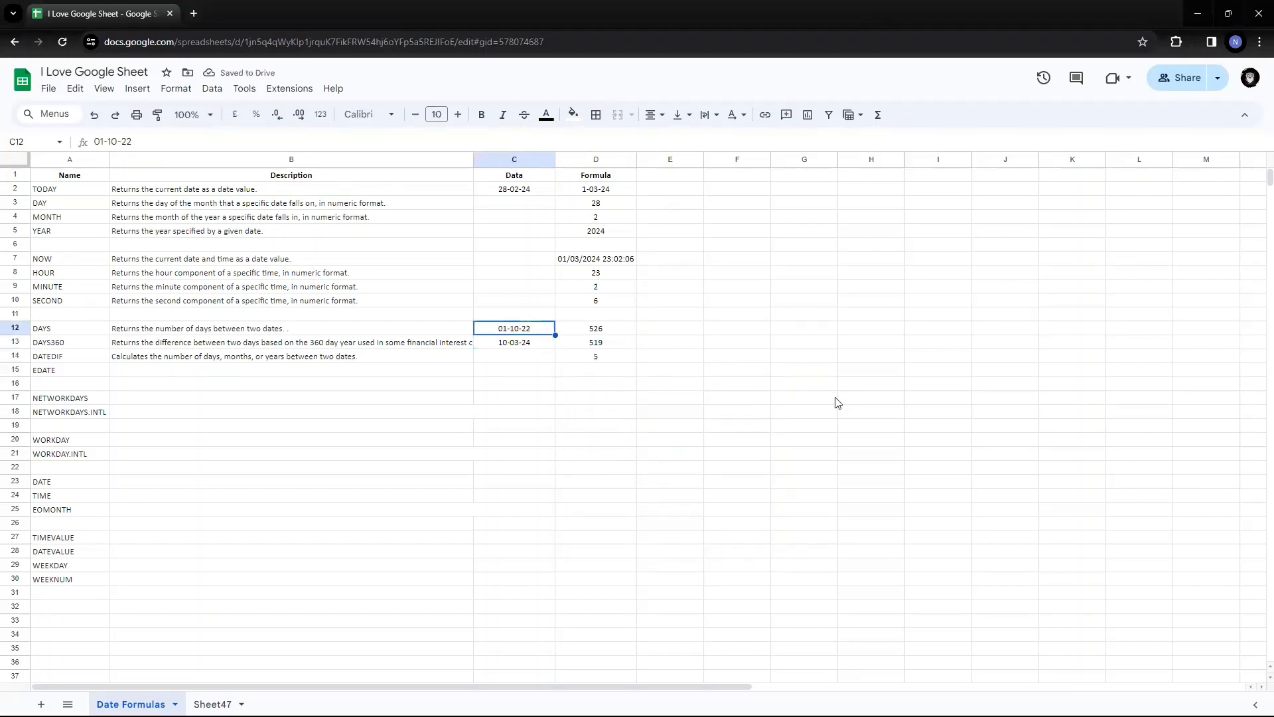
key("Down")
key("Down")
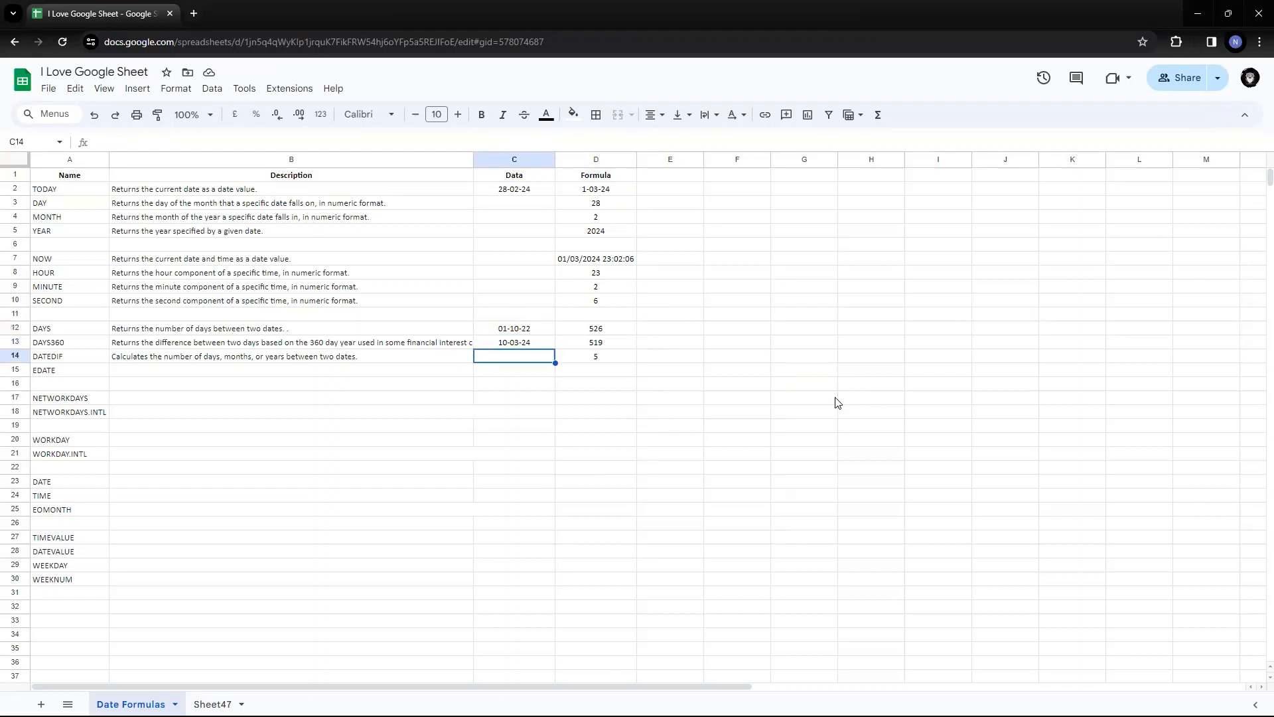
Change the DATEDIF unit in D14 to "YD" and inspect the resulting formula
key("Right")
key("F2")
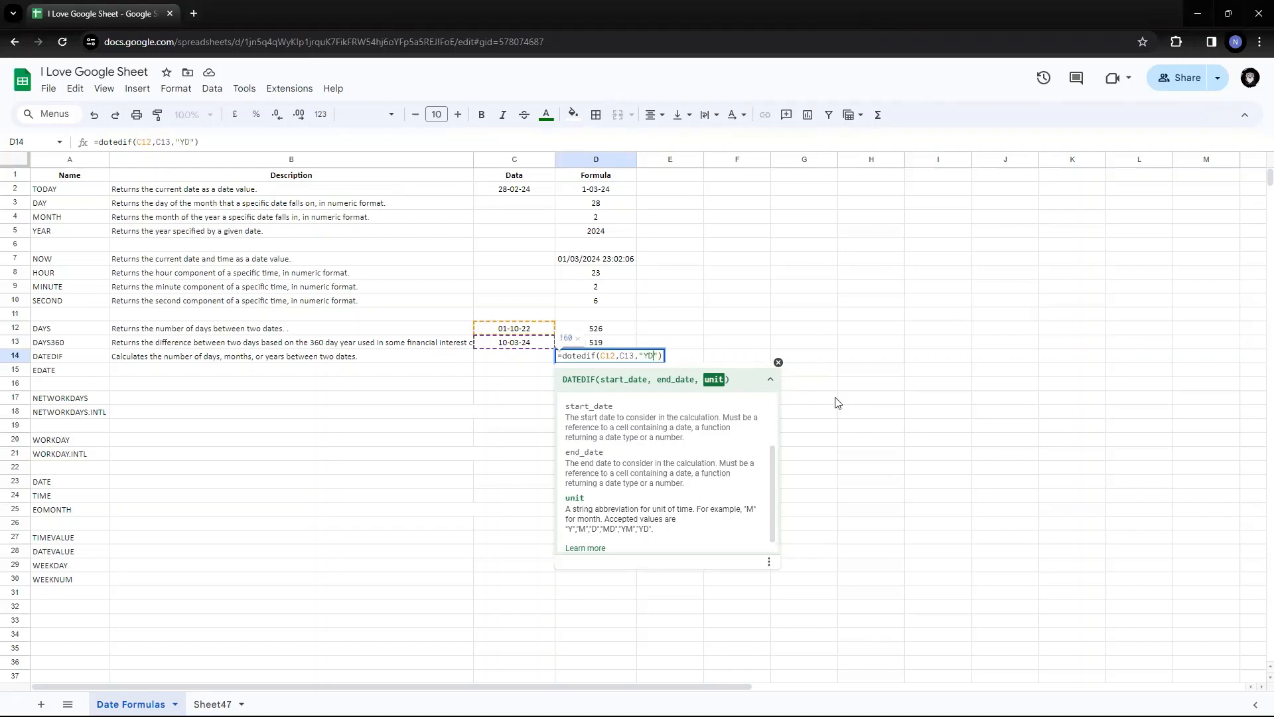
key("Return")
key("Up")
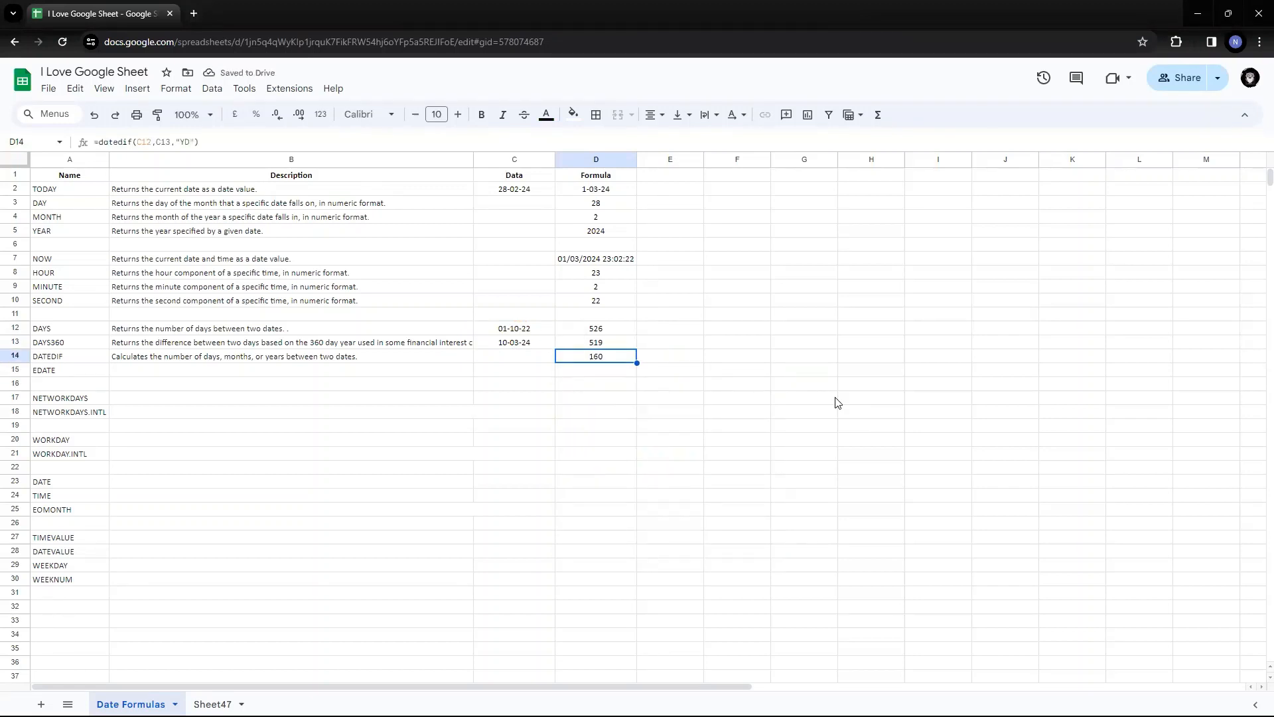
key("F2")
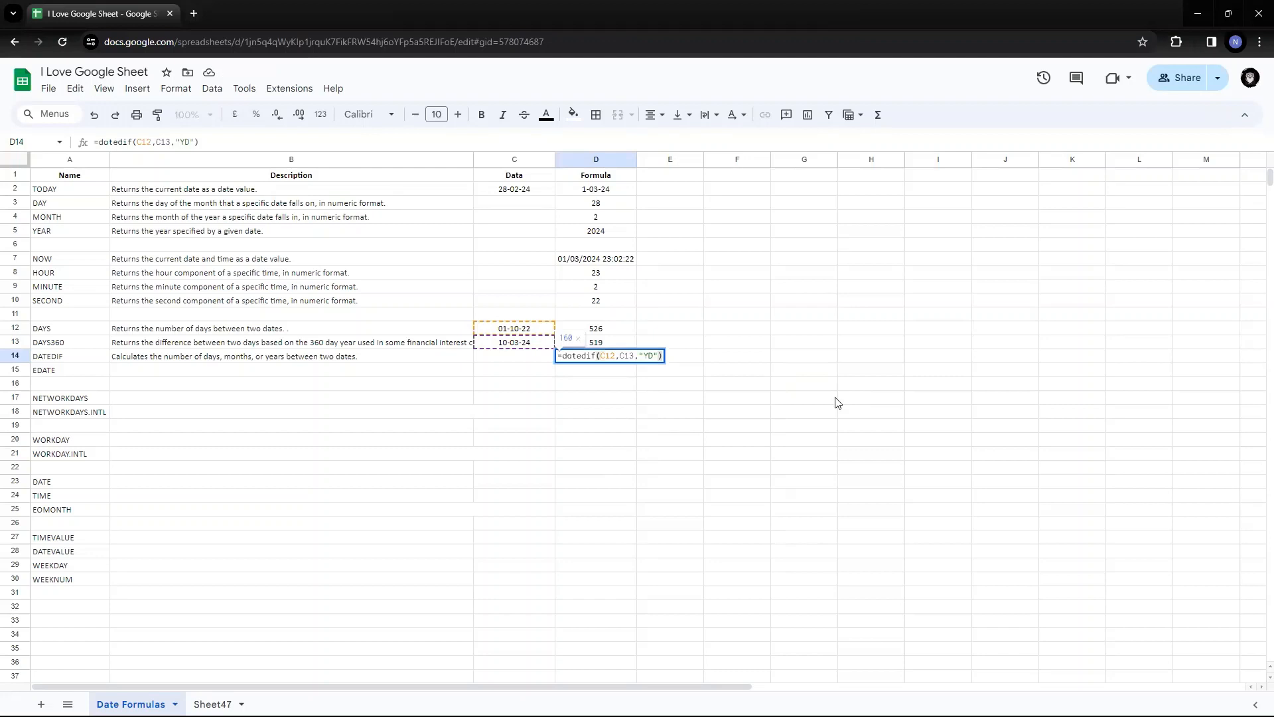
key("Escape")
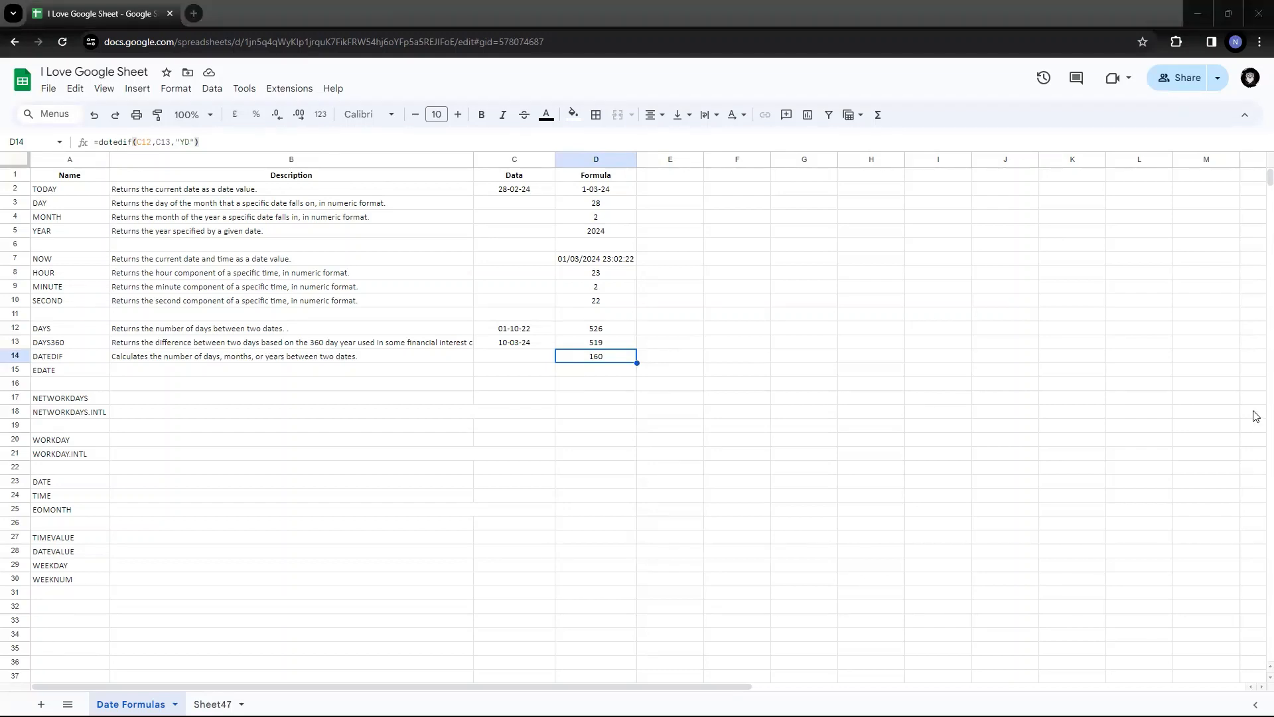
Paste the EDATE description "Returns a date a specified number of months before or after another date." into B15
left_click(303, 362)
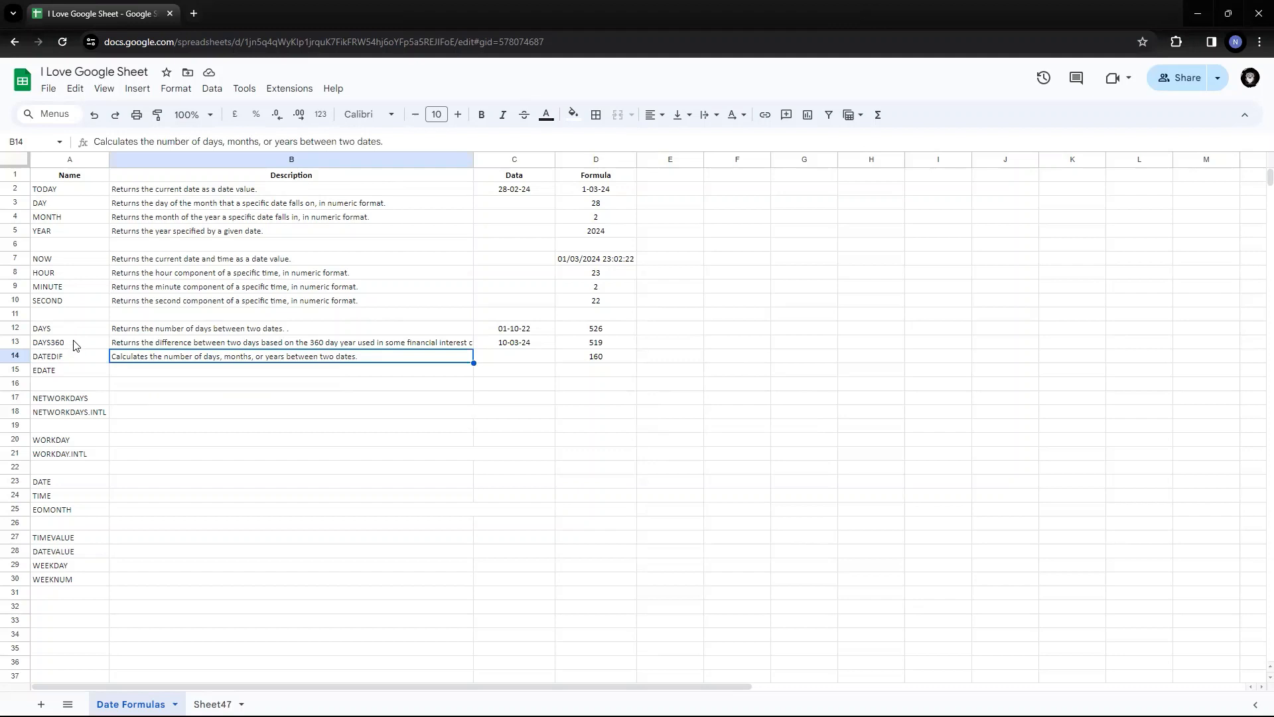
left_click_drag(68, 332, 69, 346)
left_click(91, 364)
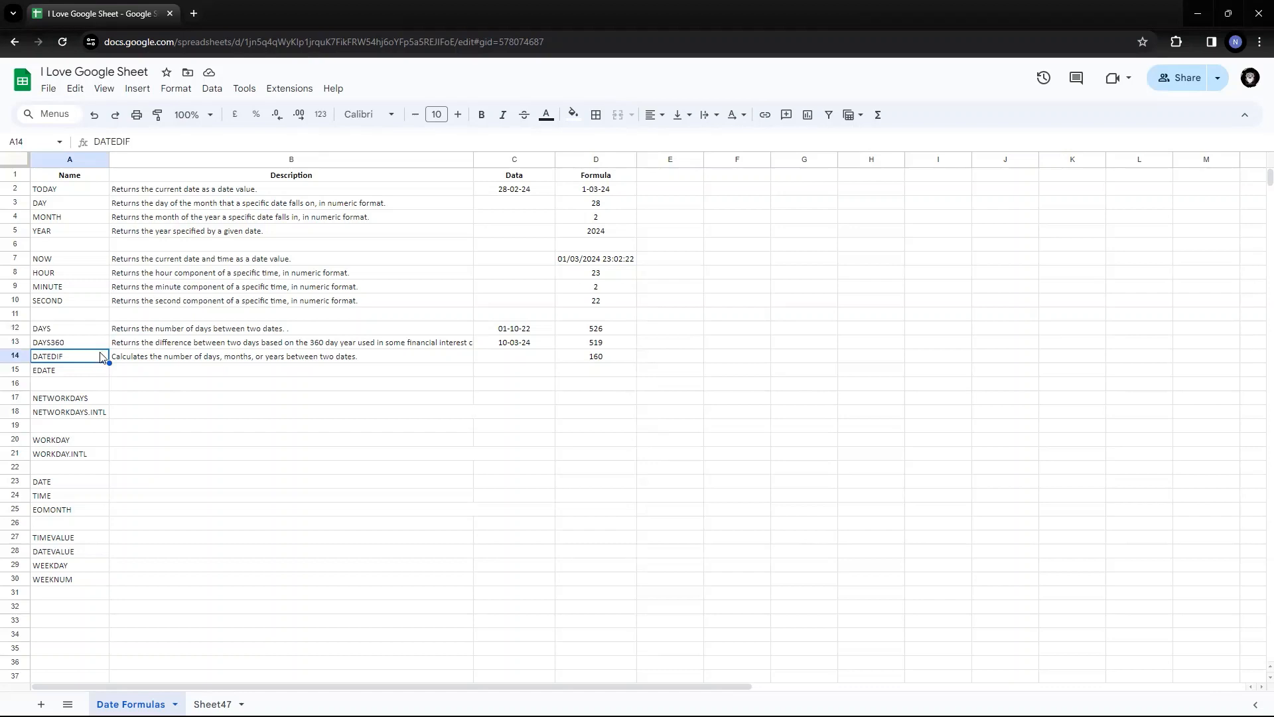
left_click(182, 362)
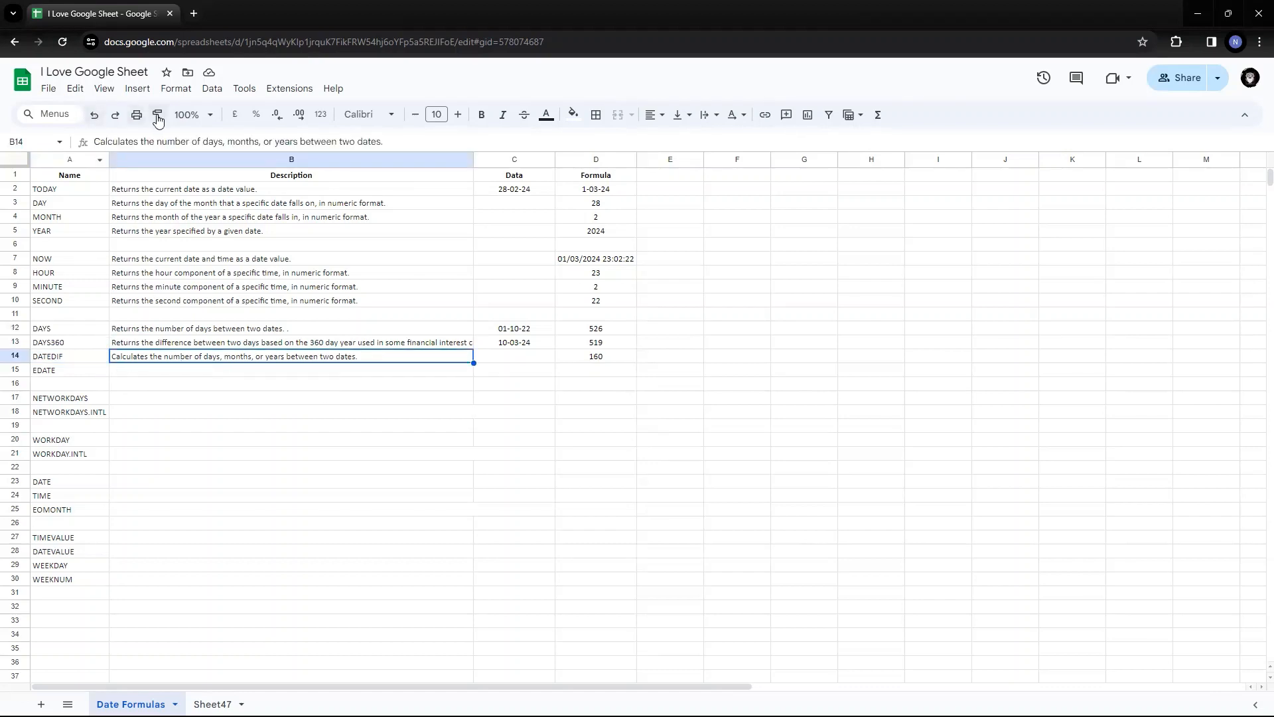
left_click(172, 373)
key("ctrl+v")
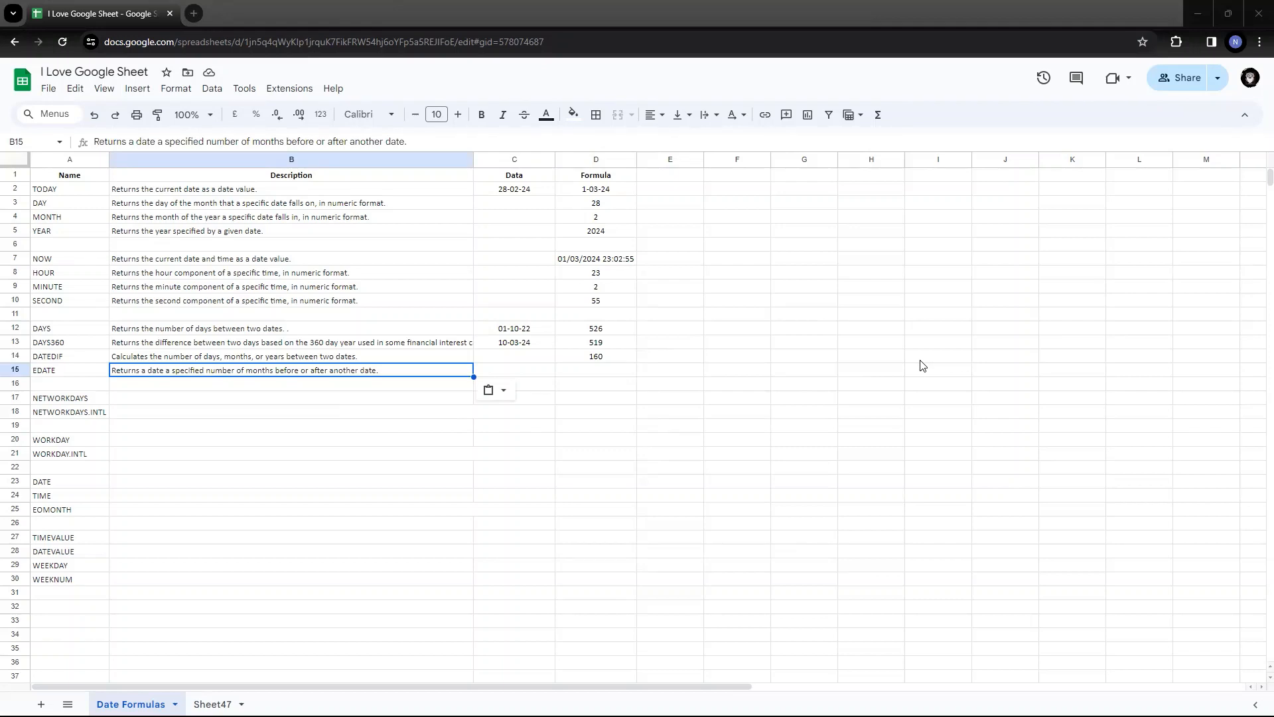
Enter the formula =edate(C13,3) in D15, using the date in C13 as the start date
left_click(583, 371)
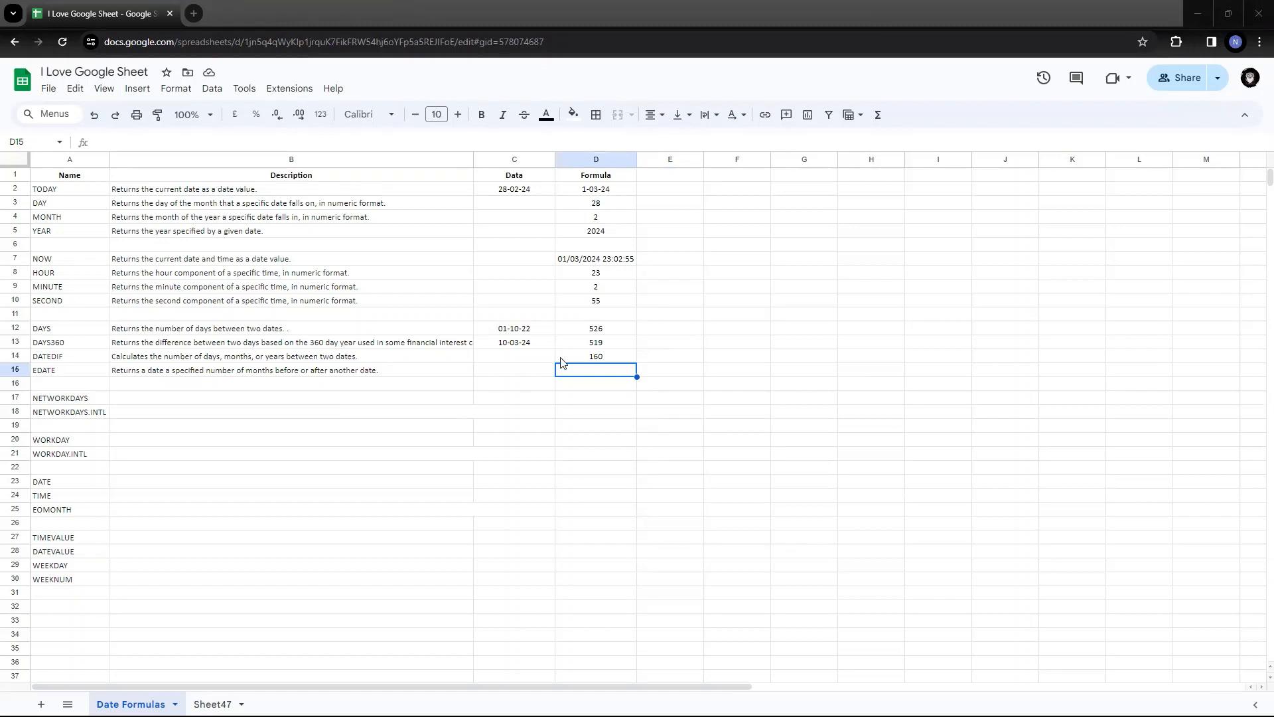
left_click(534, 347)
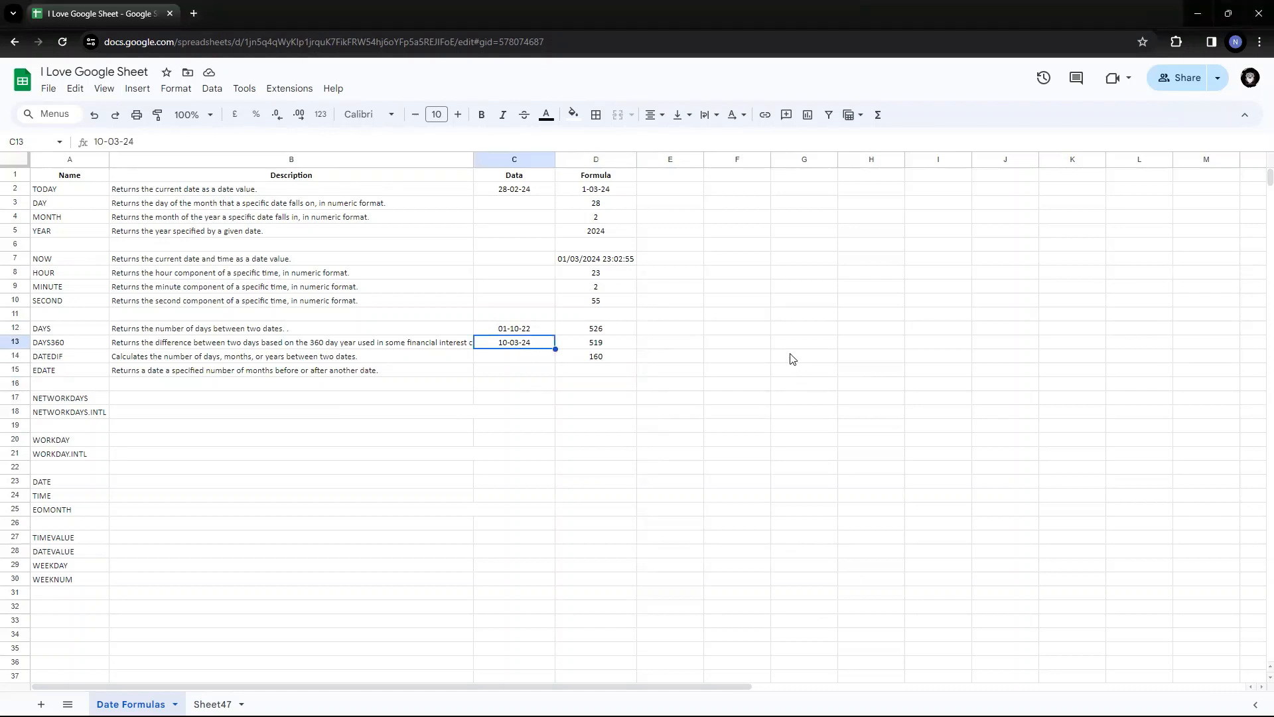
left_click(591, 372)
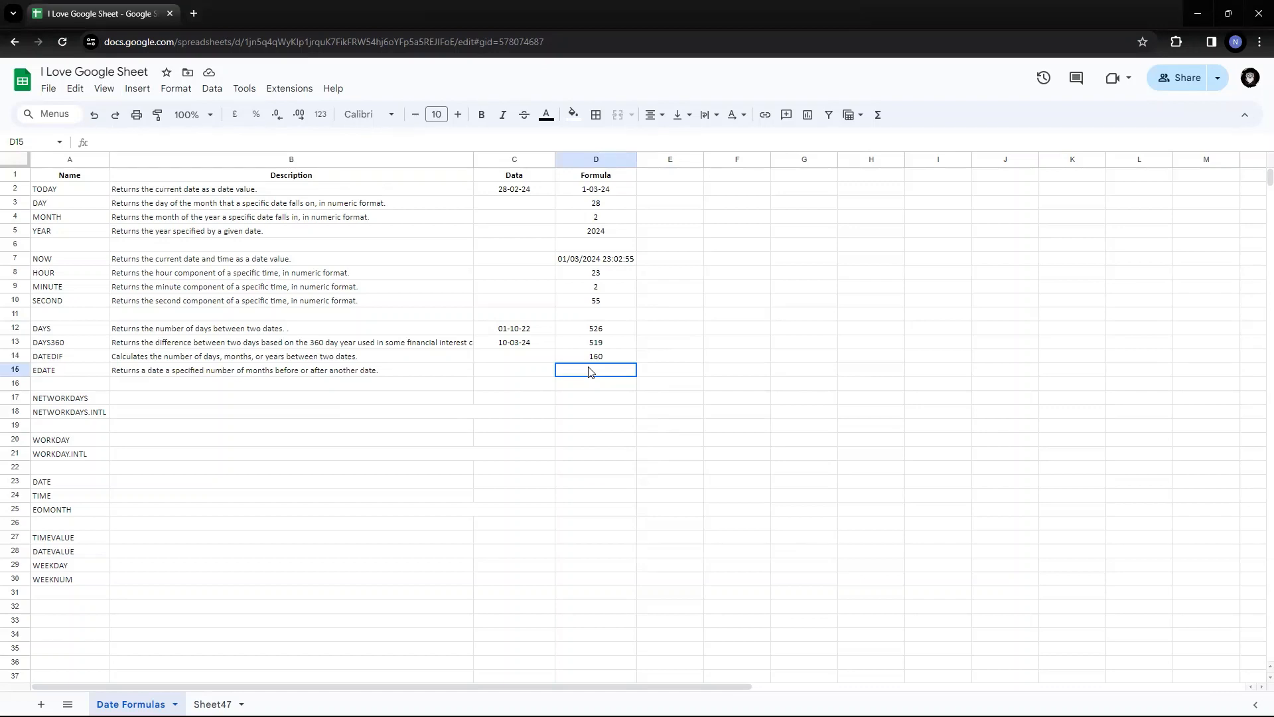
type("=eda")
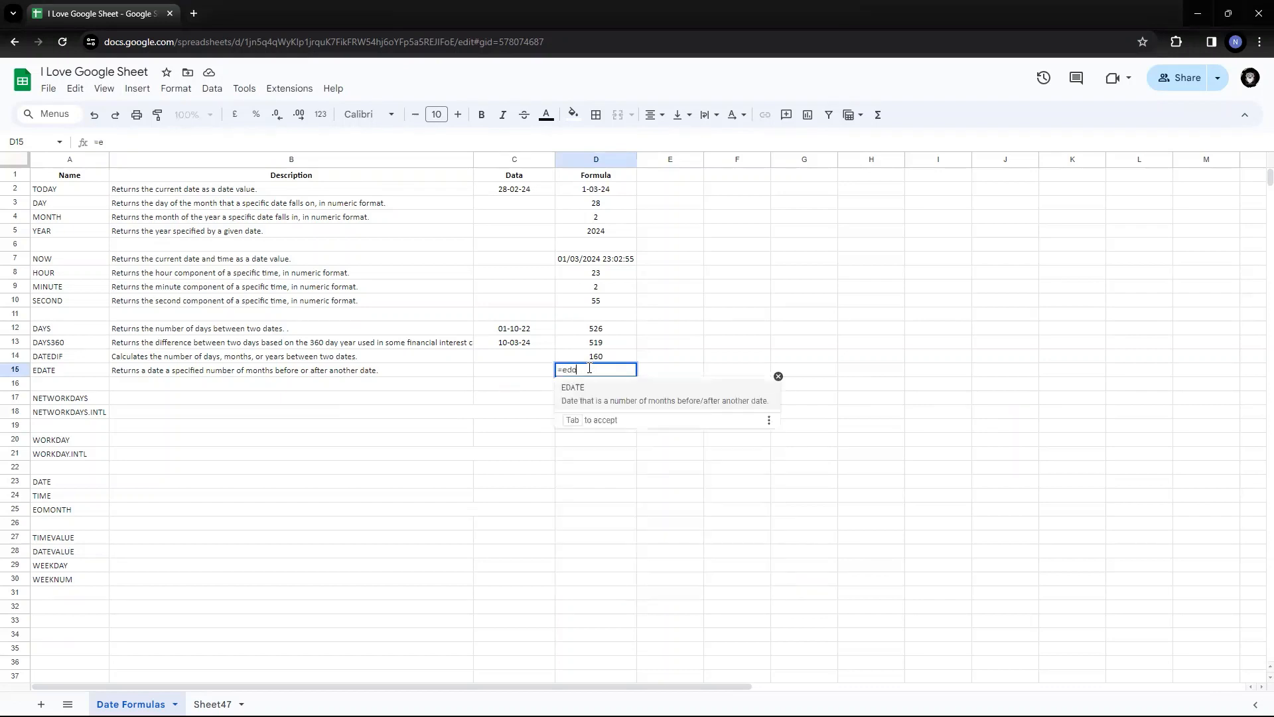
type("te(")
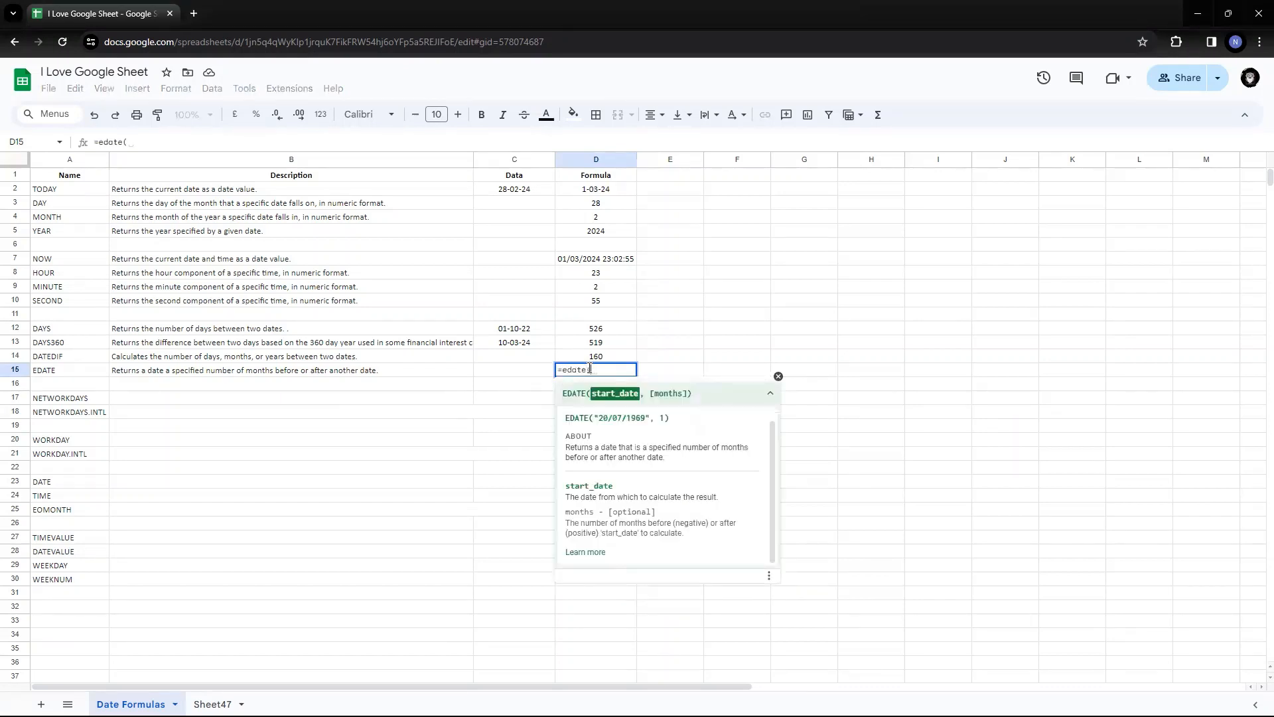
left_click(531, 350)
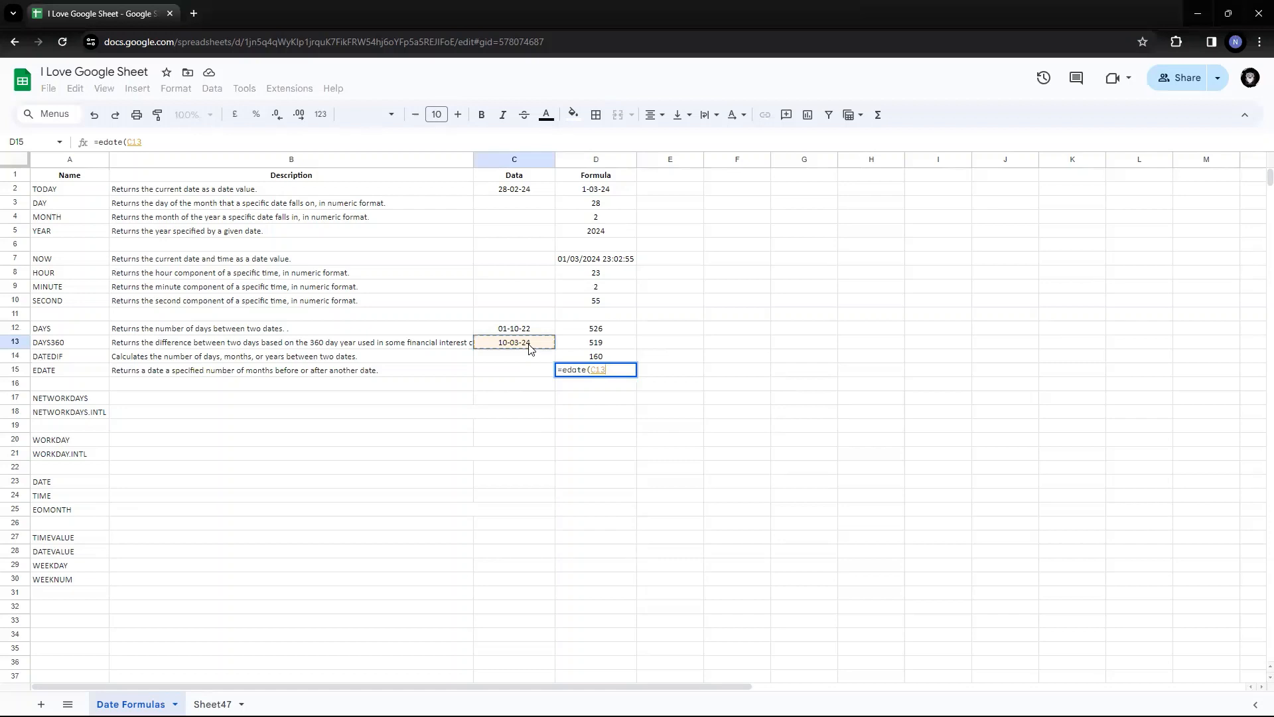
type(",")
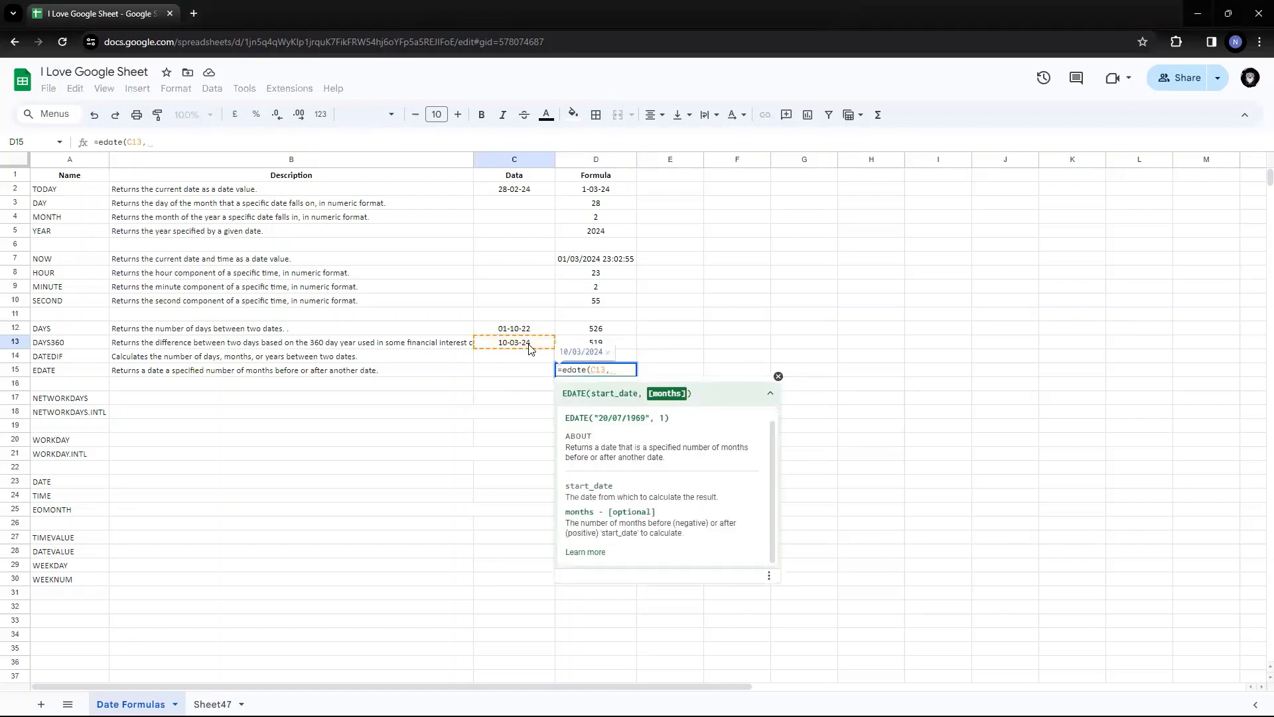
type("3")
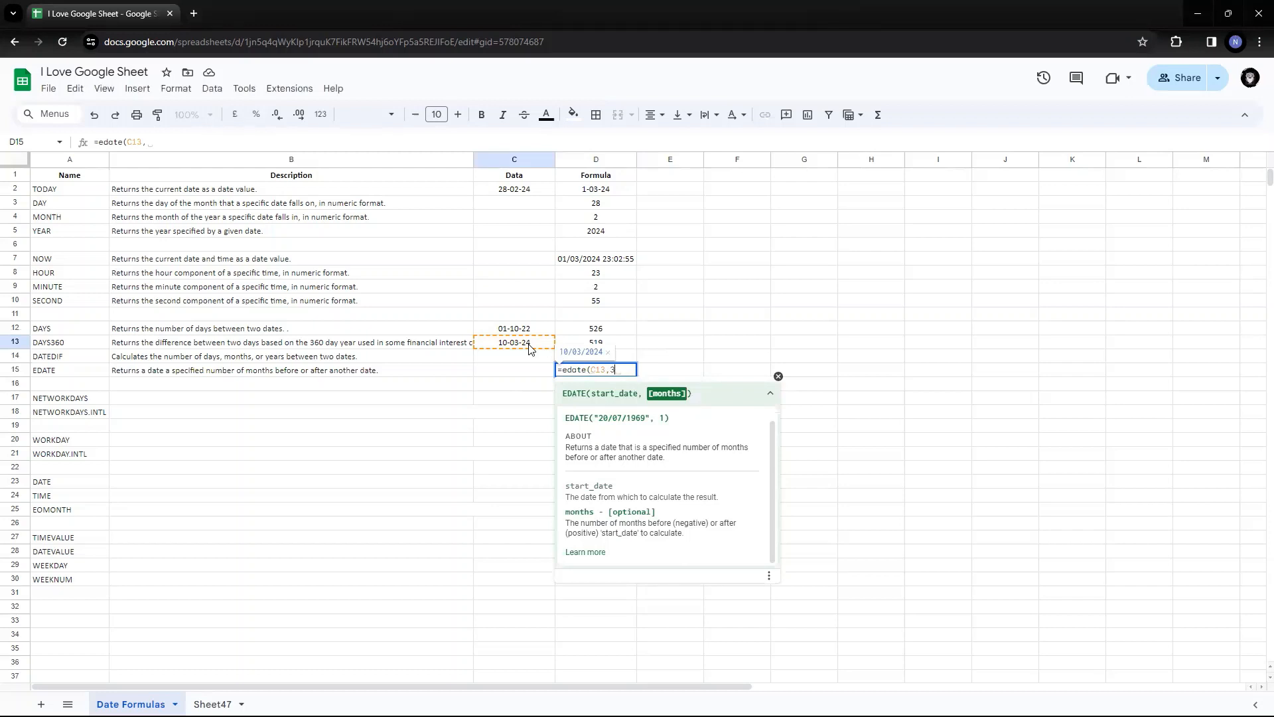
type(")")
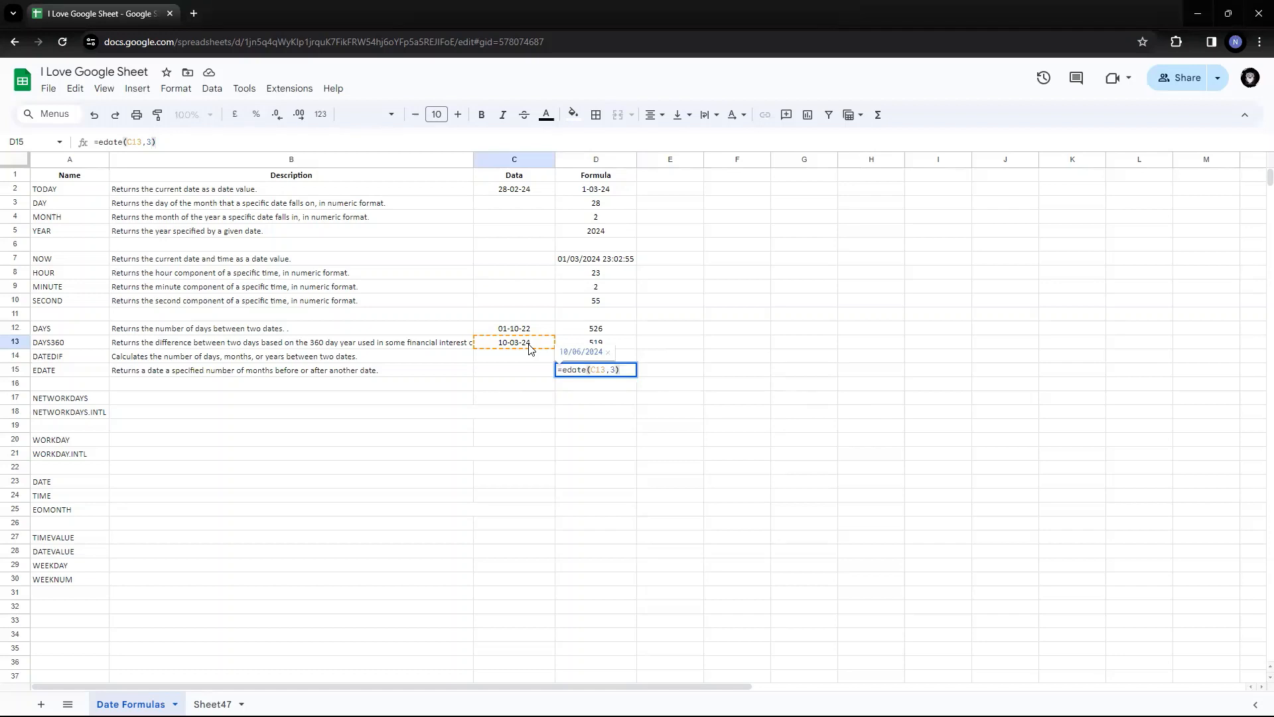
key("Return")
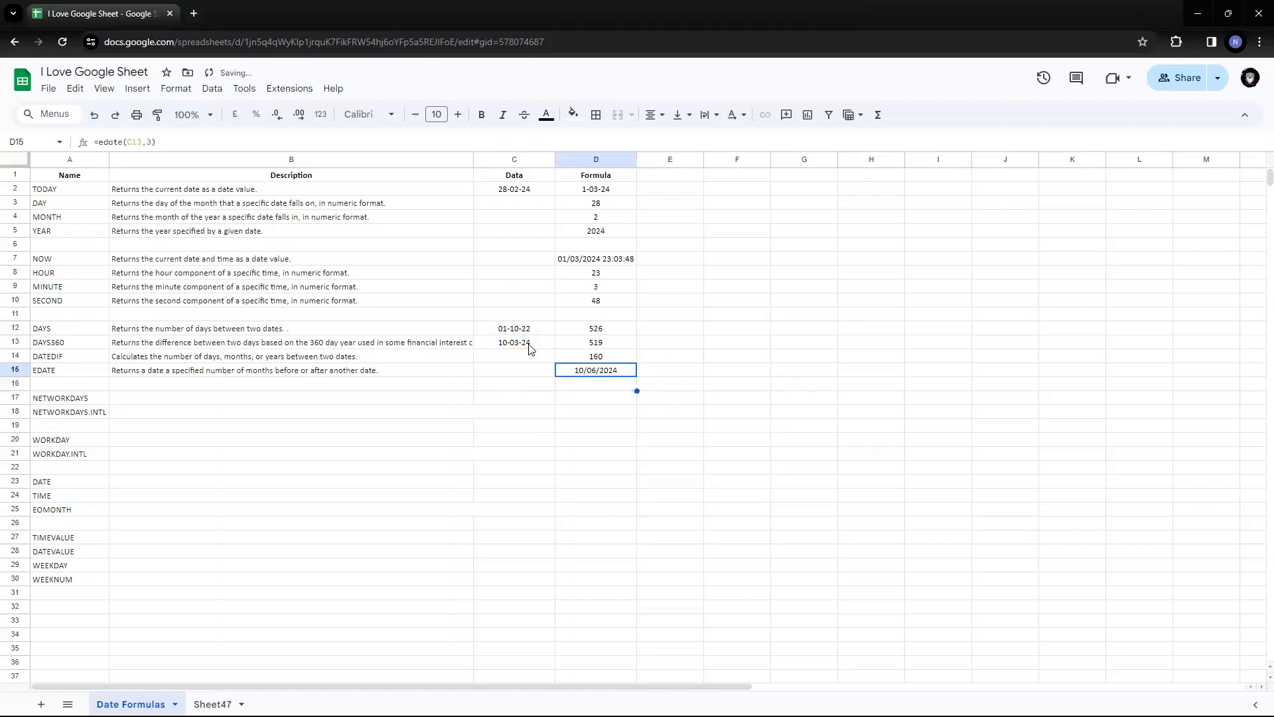
Copy the date formatting of C13 onto the EDATE result in D15
key("Up")
key("Up")
key("Left")
key("Left")
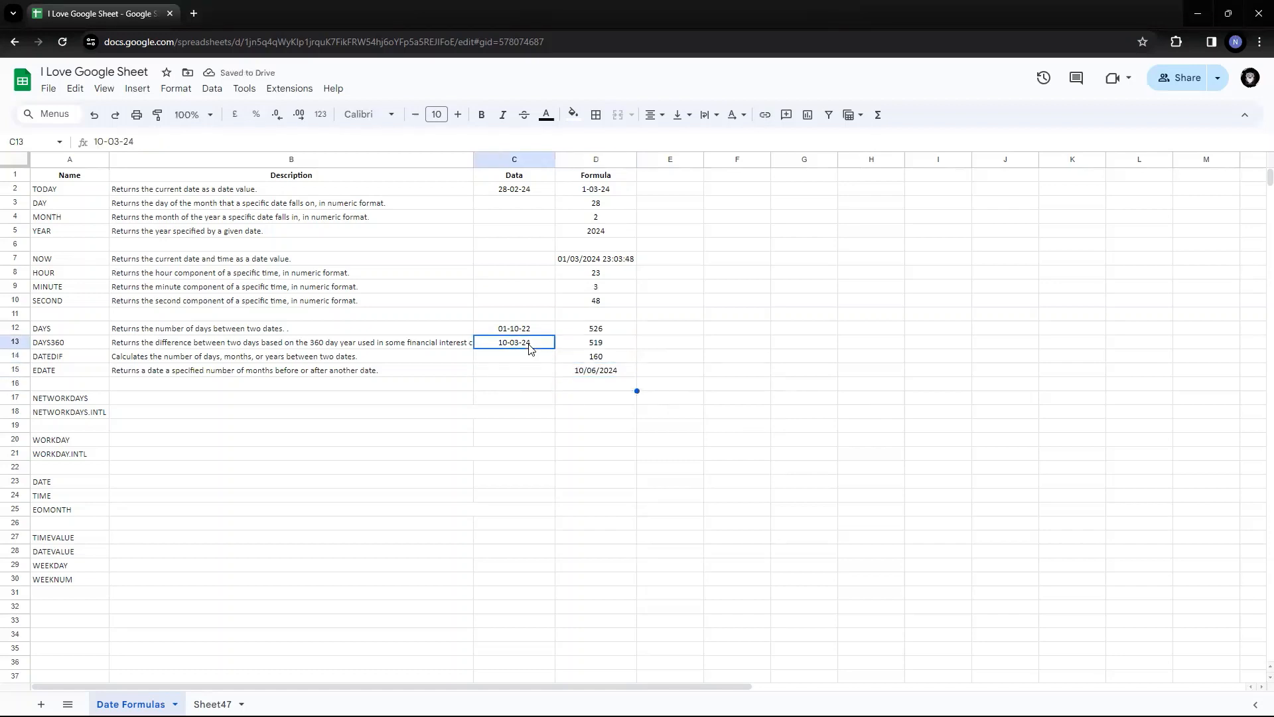
left_click(529, 348)
left_click(166, 118)
left_click(594, 376)
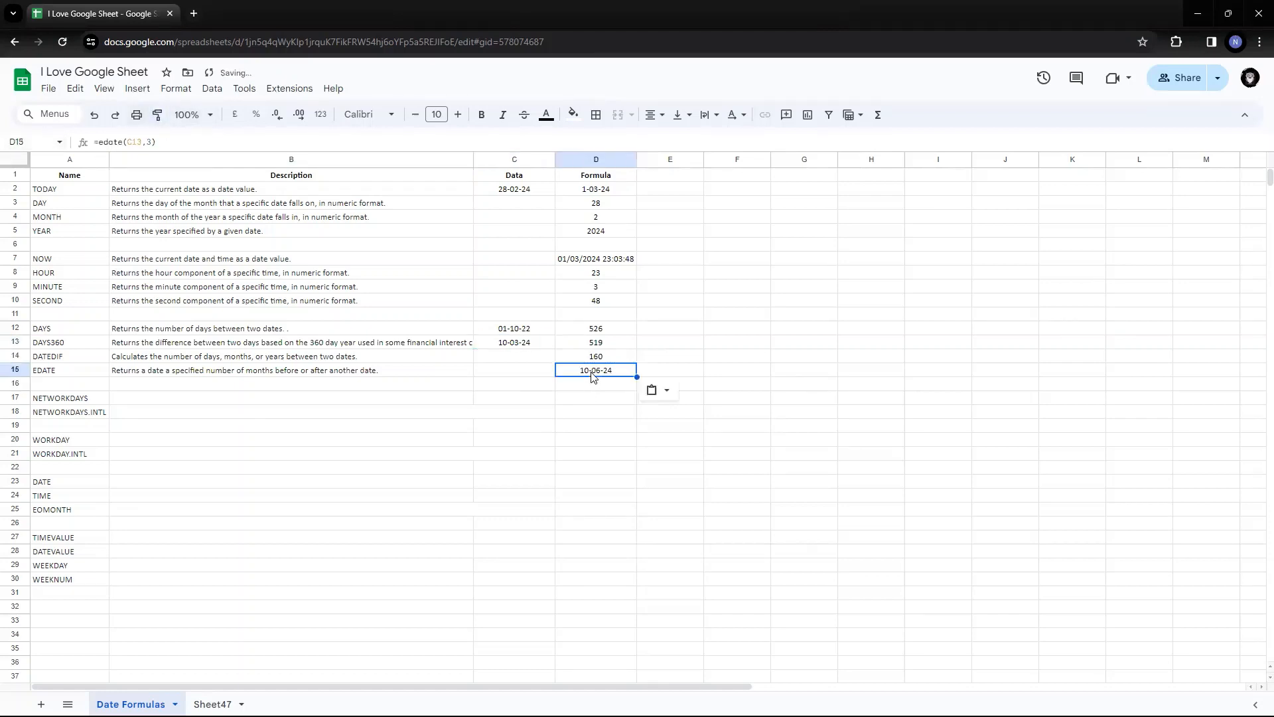
Change the months argument of the EDATE formula in D15 to -3
key("F2")
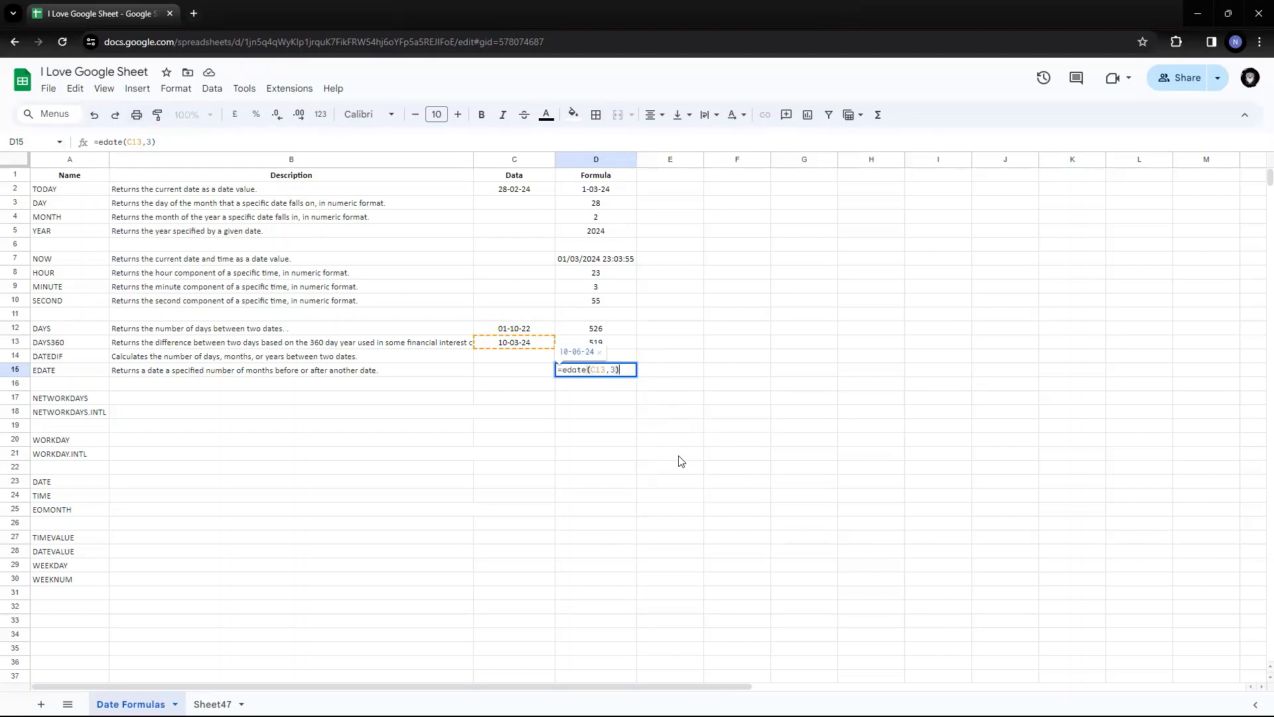
key("Left")
key("shift+Left")
key("shift+Left")
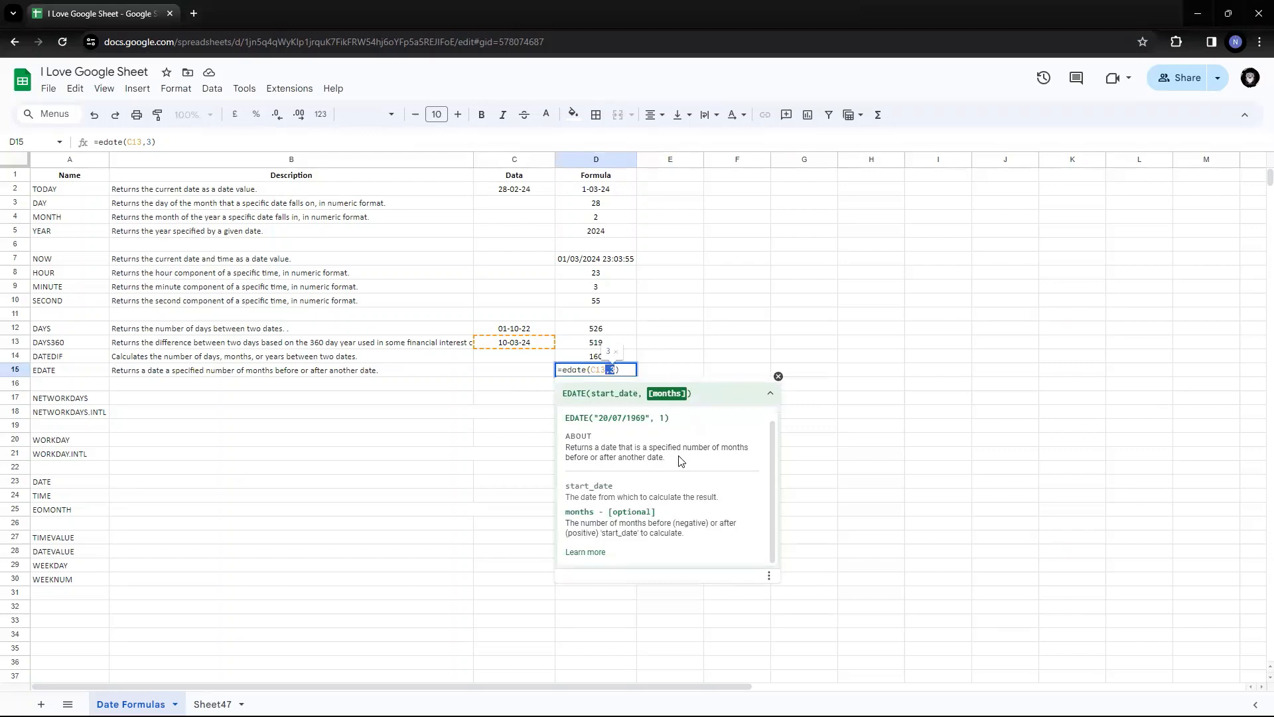
key("shift+Right")
key("Left")
type("-")
key("Return")
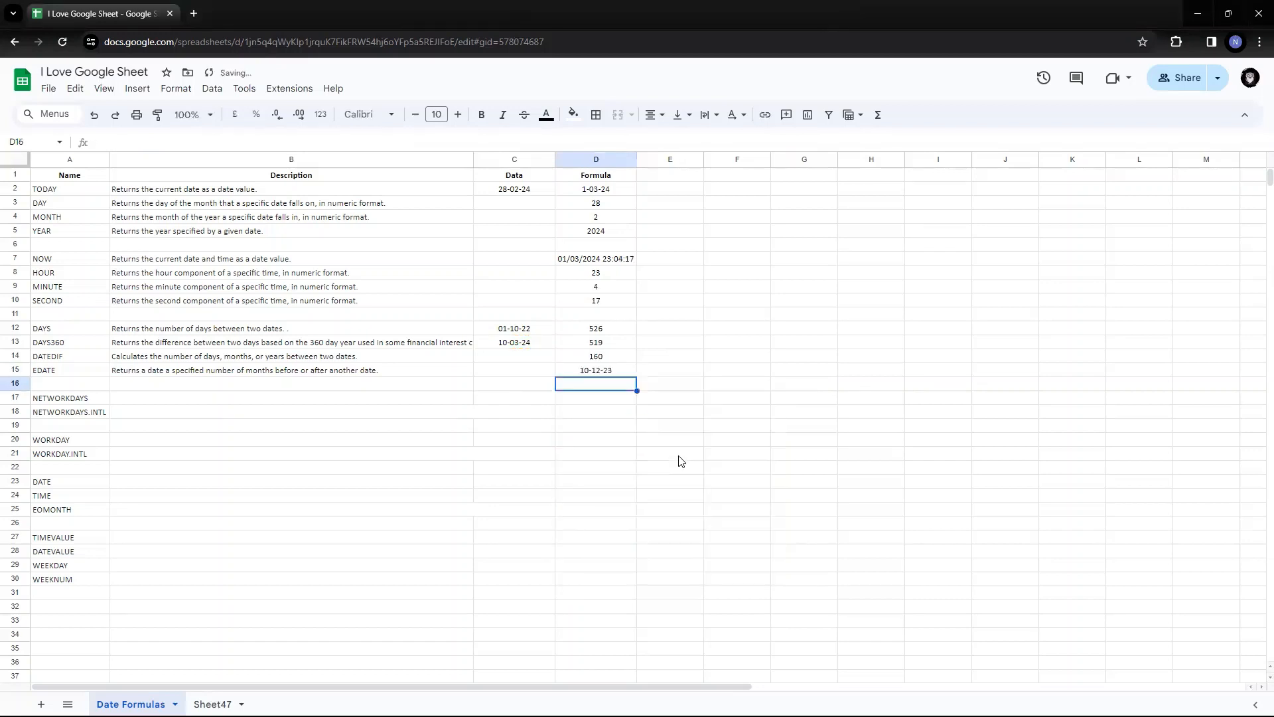
Set the months argument of the EDATE formula in D15 to -2
key("Up")
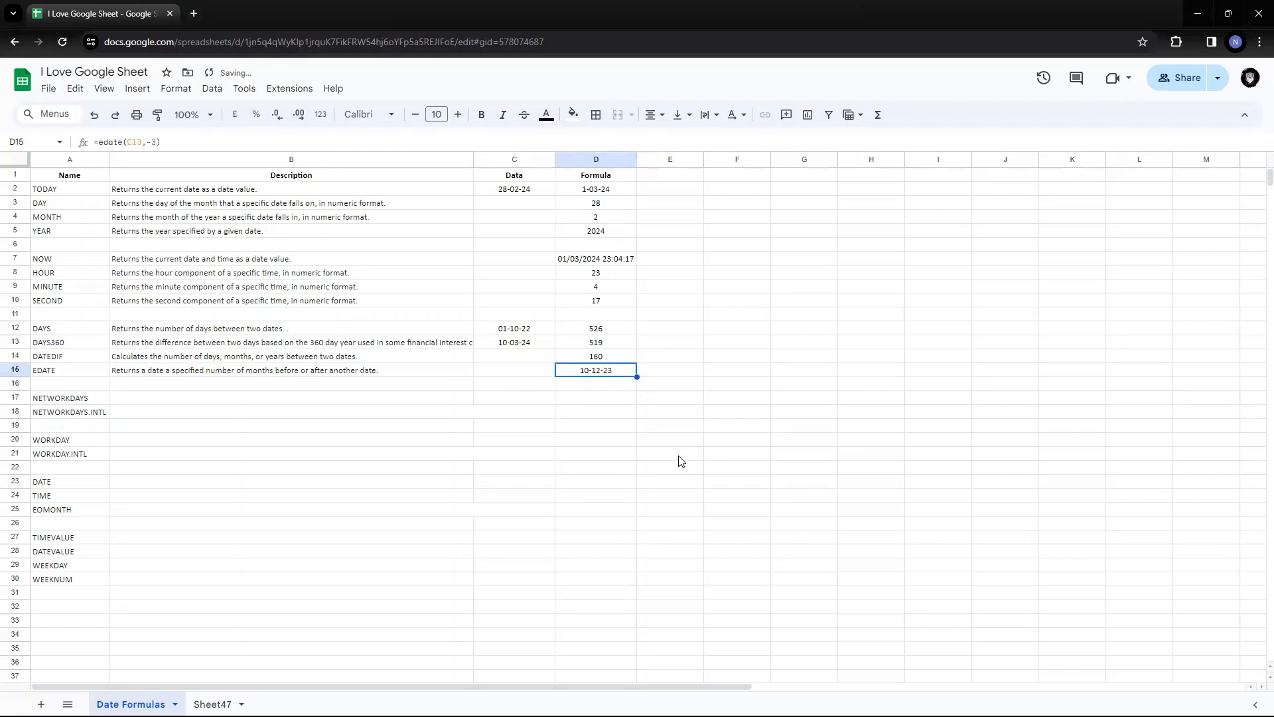
key("Return")
key("BackSpace")
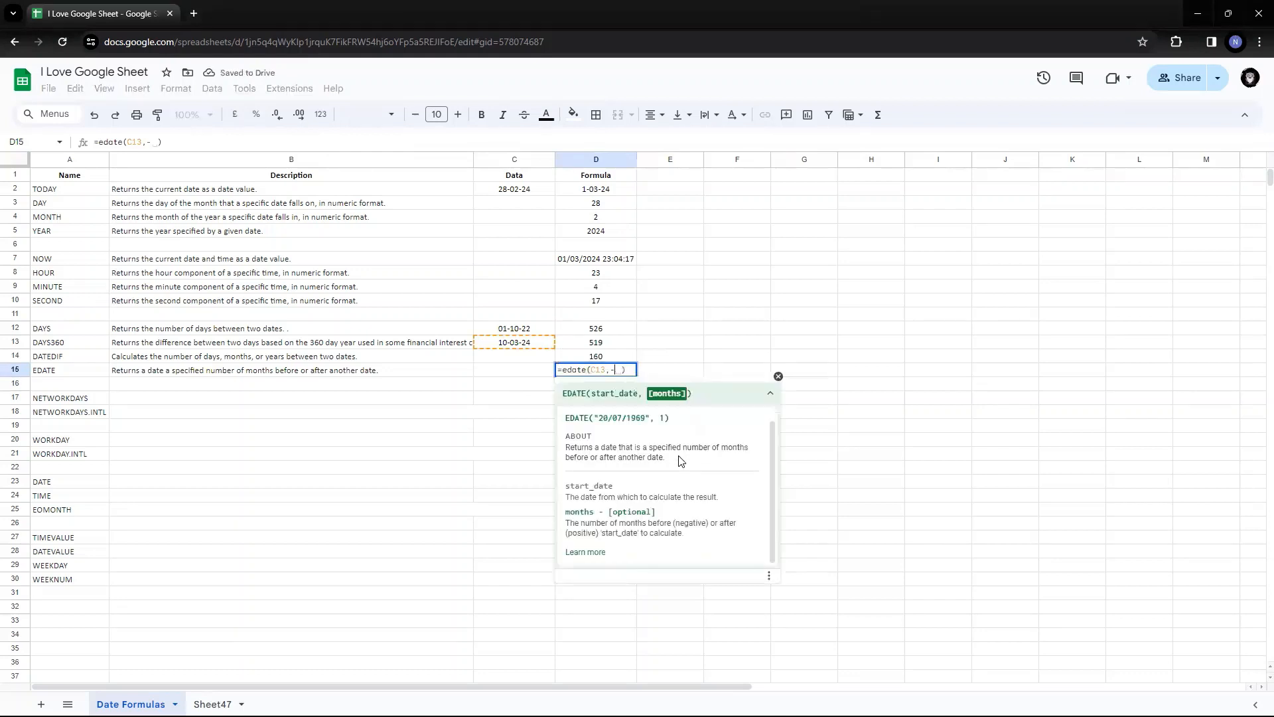
type("2")
key("Return")
key("Up")
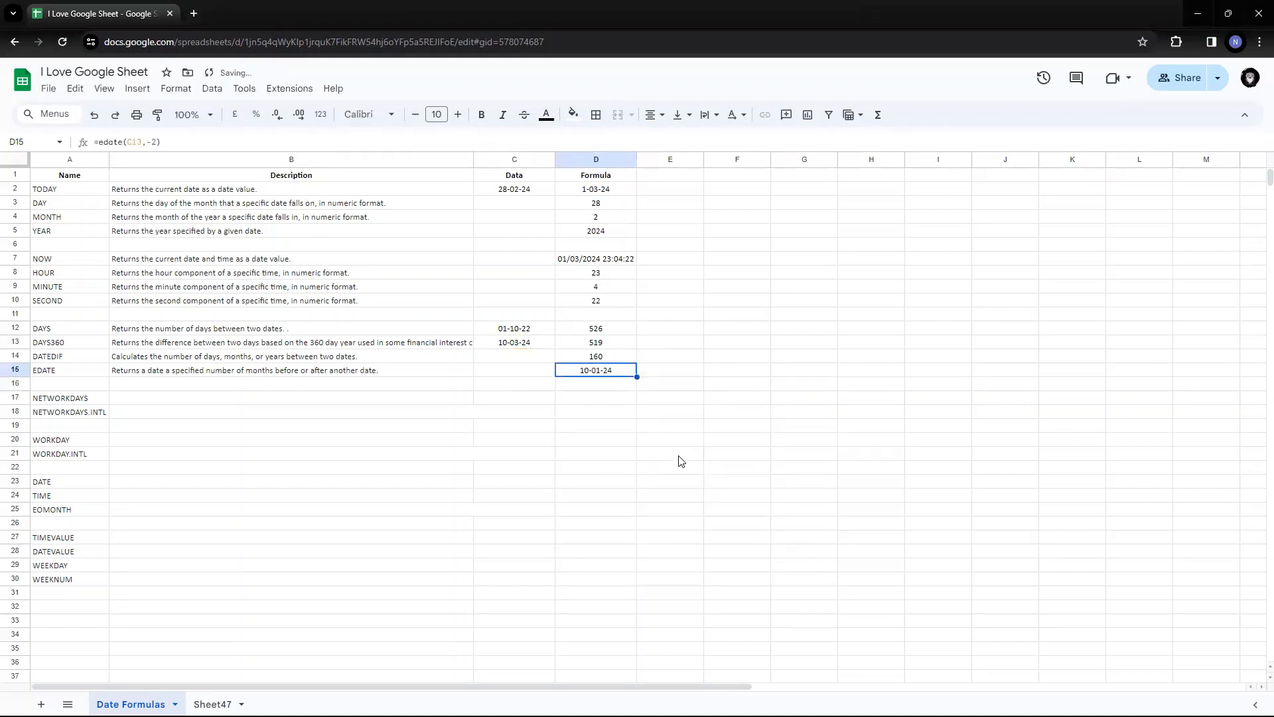
Compare the EDATE result in D15 for the negative months argument with the start date in C13
key("Left")
key("Left")
key("Up")
key("Up")
key("Right")
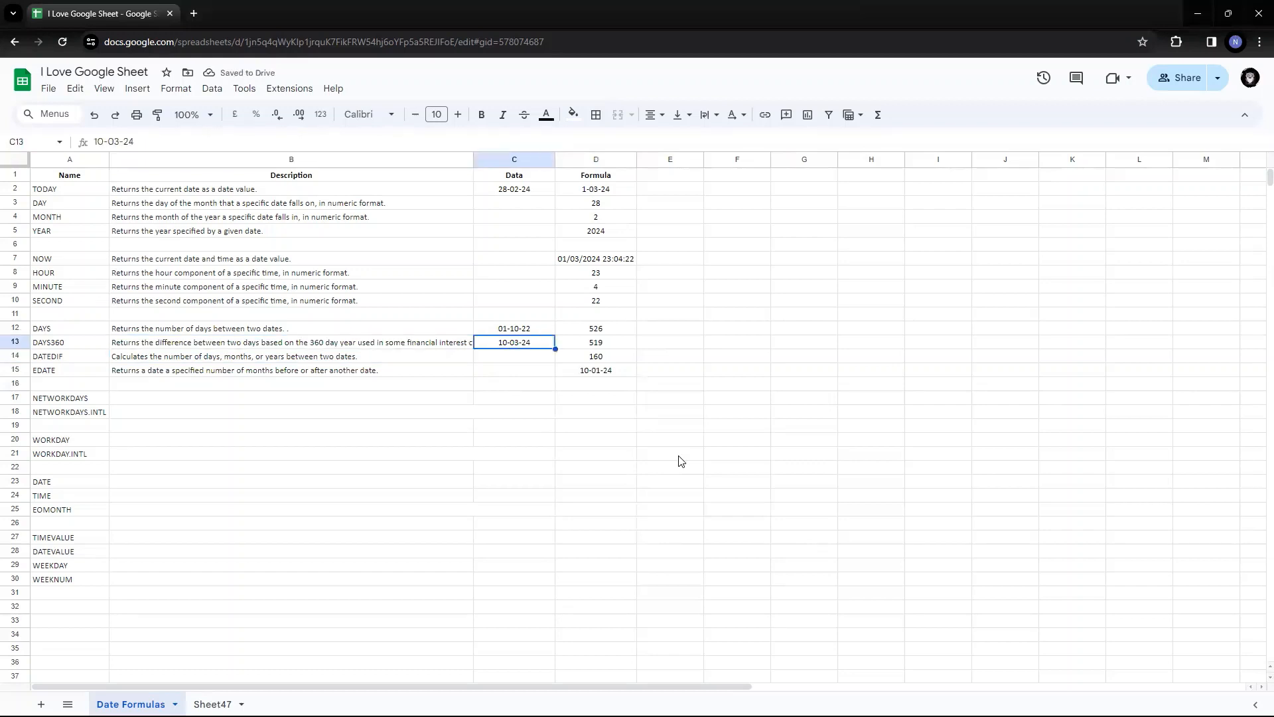
key("Down")
key("Down")
key("Up")
key("Down")
key("Right")
Remove the minus sign from the EDATE months argument so D15 reads =edate(C13,2)
key("Return")
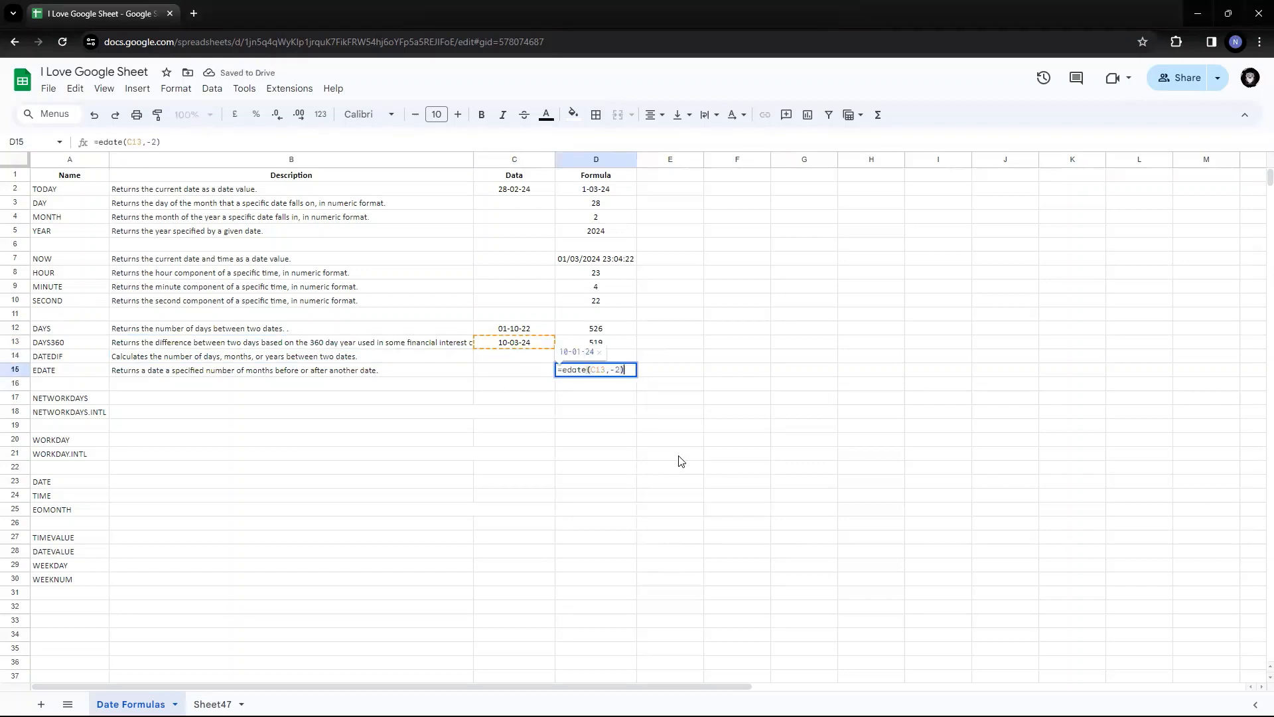
key("Left")
key("shift+Left")
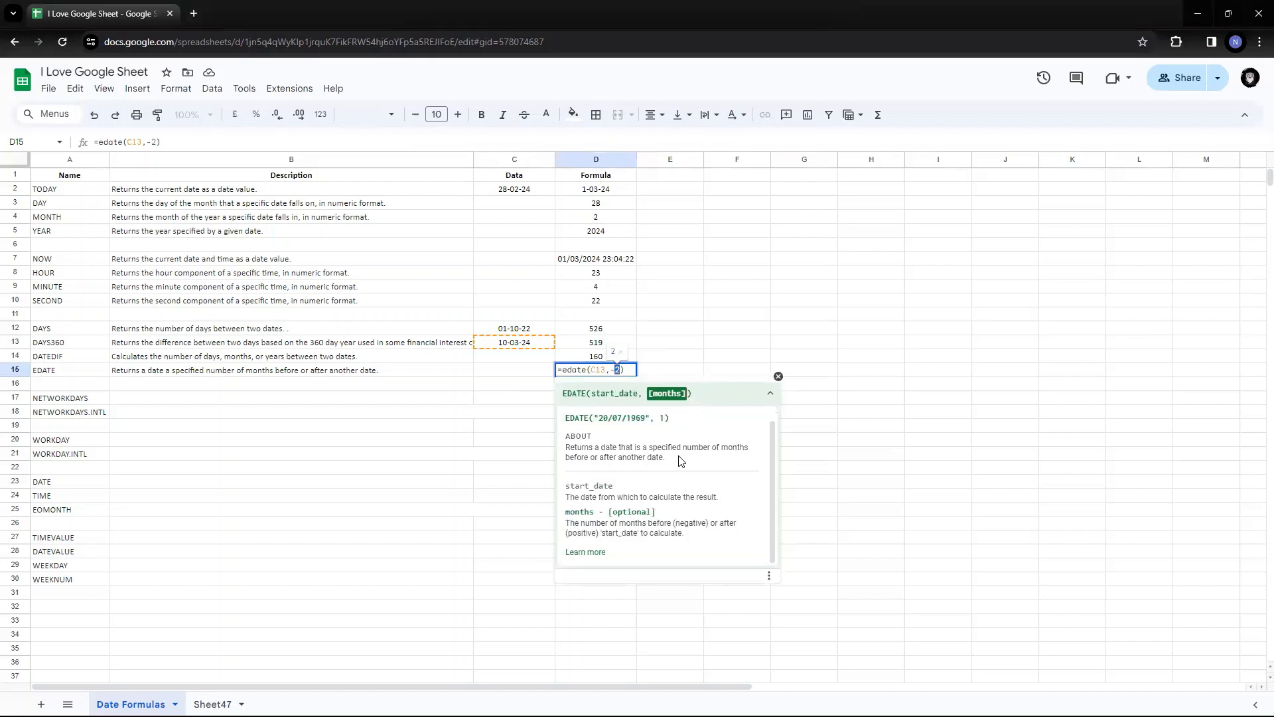
key("Right")
key("Delete")
key("Return")
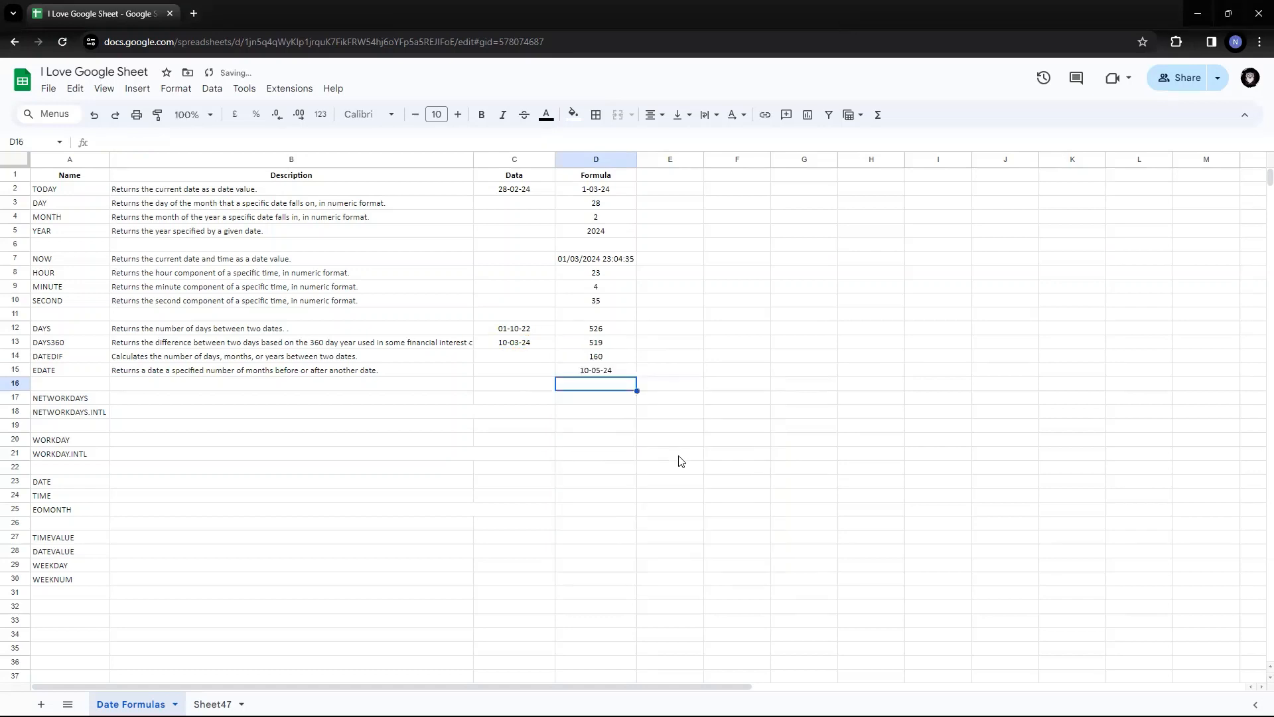
Check the forward-shifted EDATE date in D15 against the start date in C13
key("Up")
key("Left")
key("Up")
key("Up")
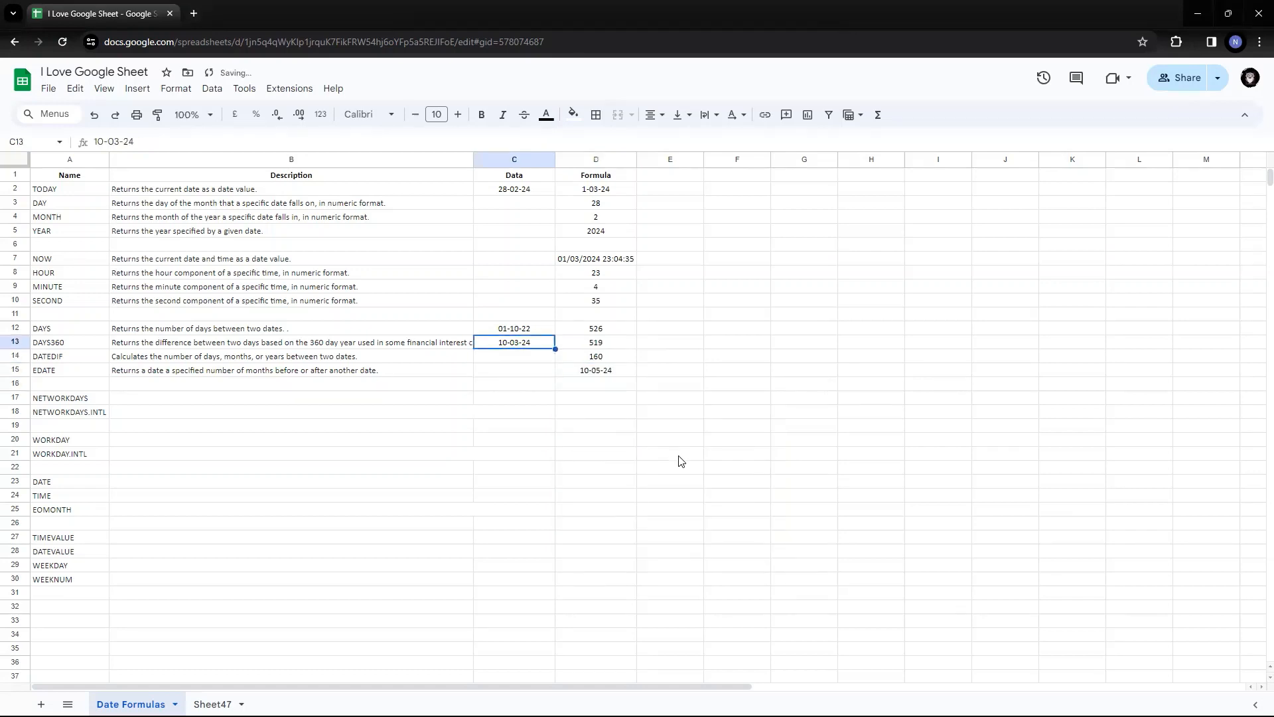
key("Down")
key("Right")
key("Right")
key("Down")
key("Left")
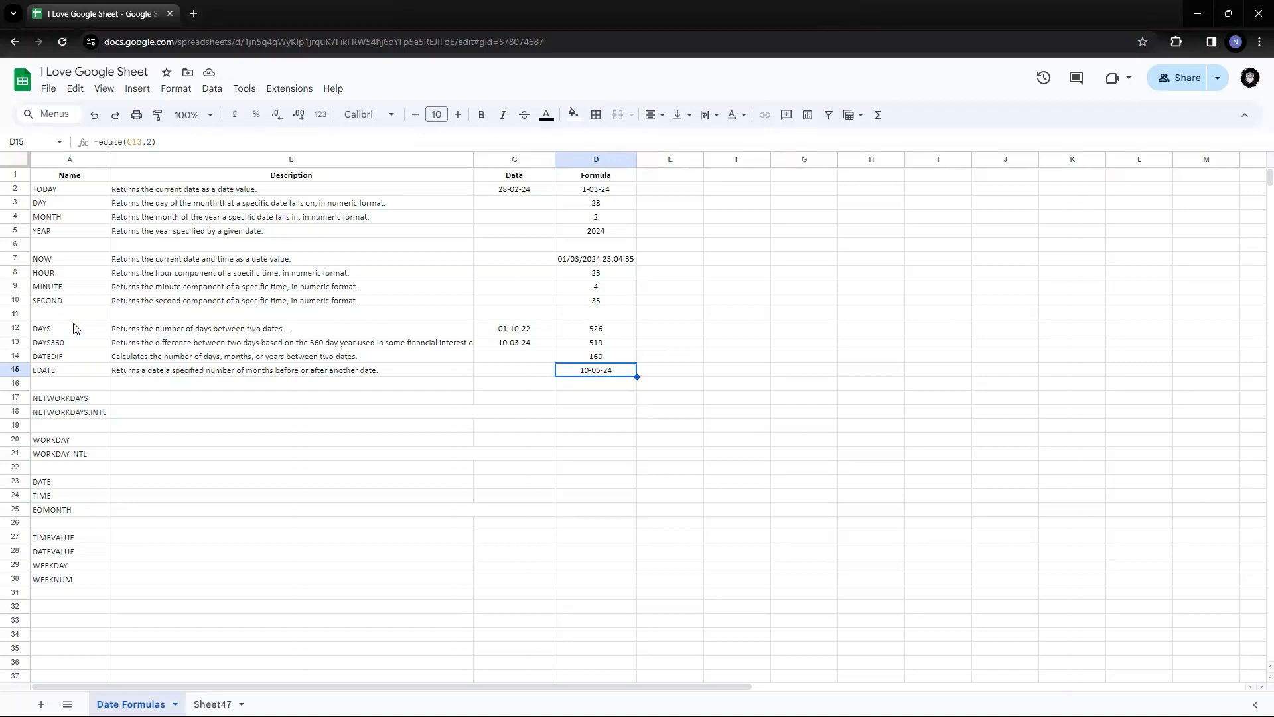
mouse_move(233, 337)
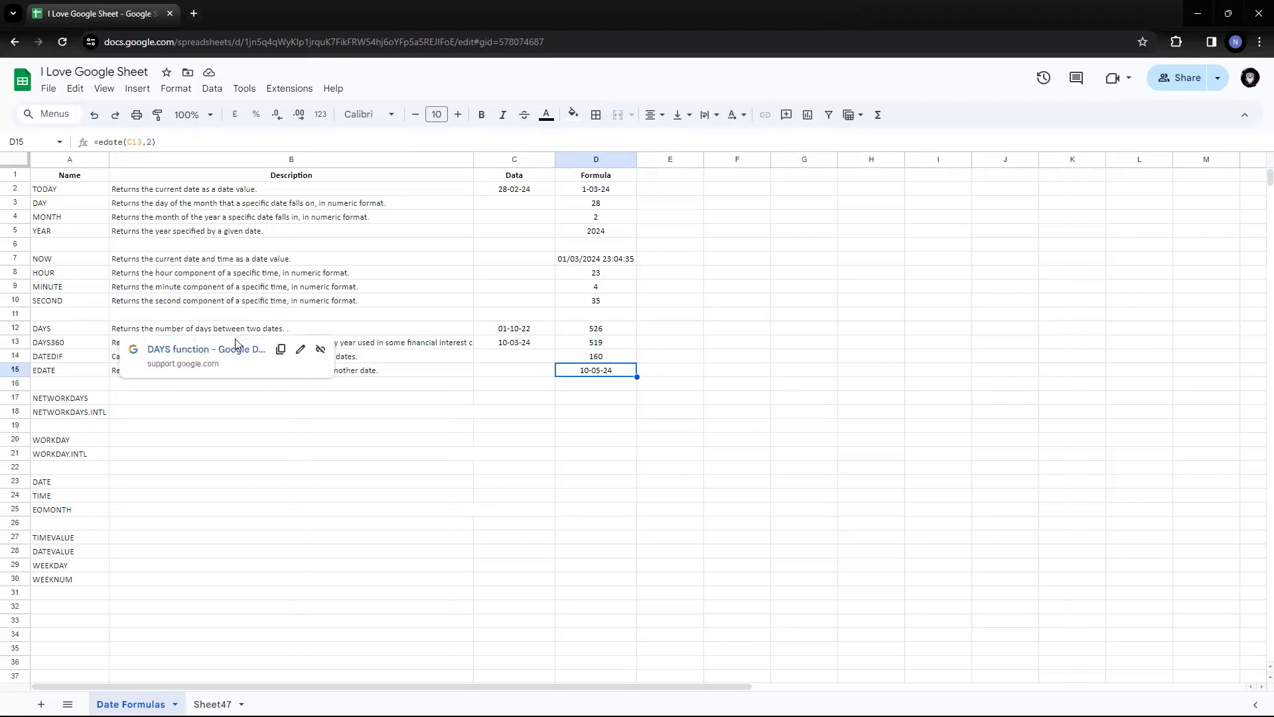